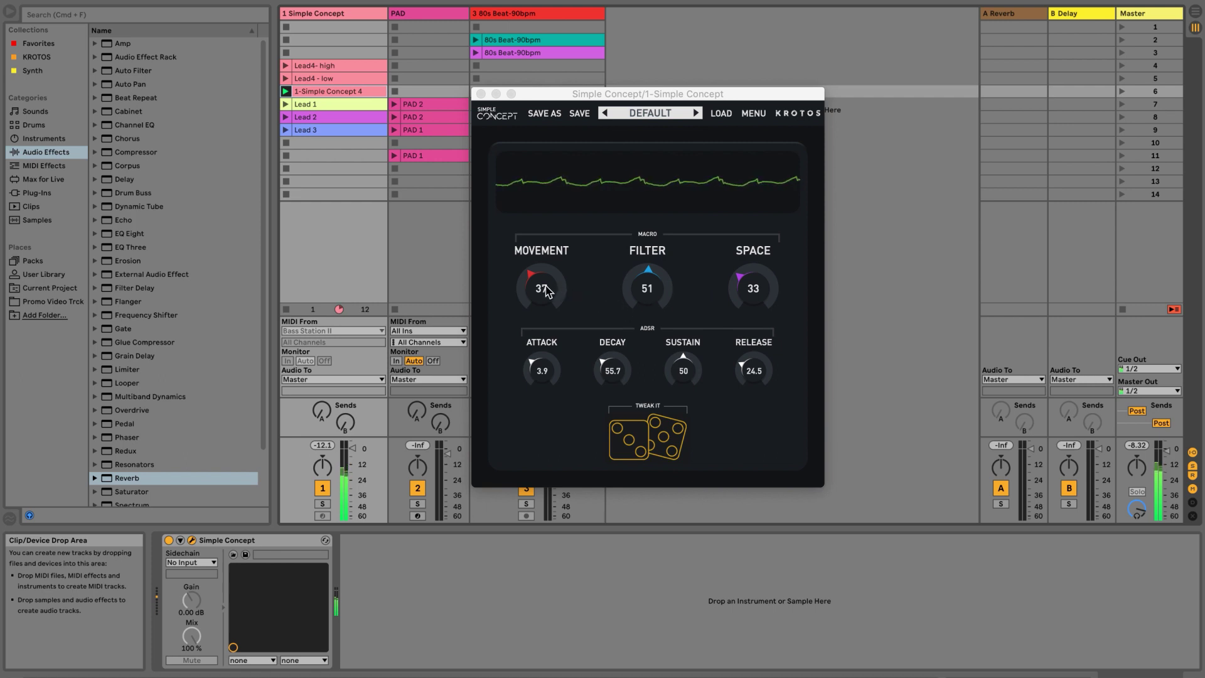
Adjust the DEFAULT preset's macros to Movement 44, Filter 35 and Space 91 while the clip plays.
left_click_drag(545, 290, 559, 333)
left_click_drag(631, 282, 629, 376)
left_click_drag(769, 307, 745, 393)
left_click_drag(648, 295, 640, 324)
left_click_drag(552, 295, 569, 254)
left_click_drag(641, 280, 642, 194)
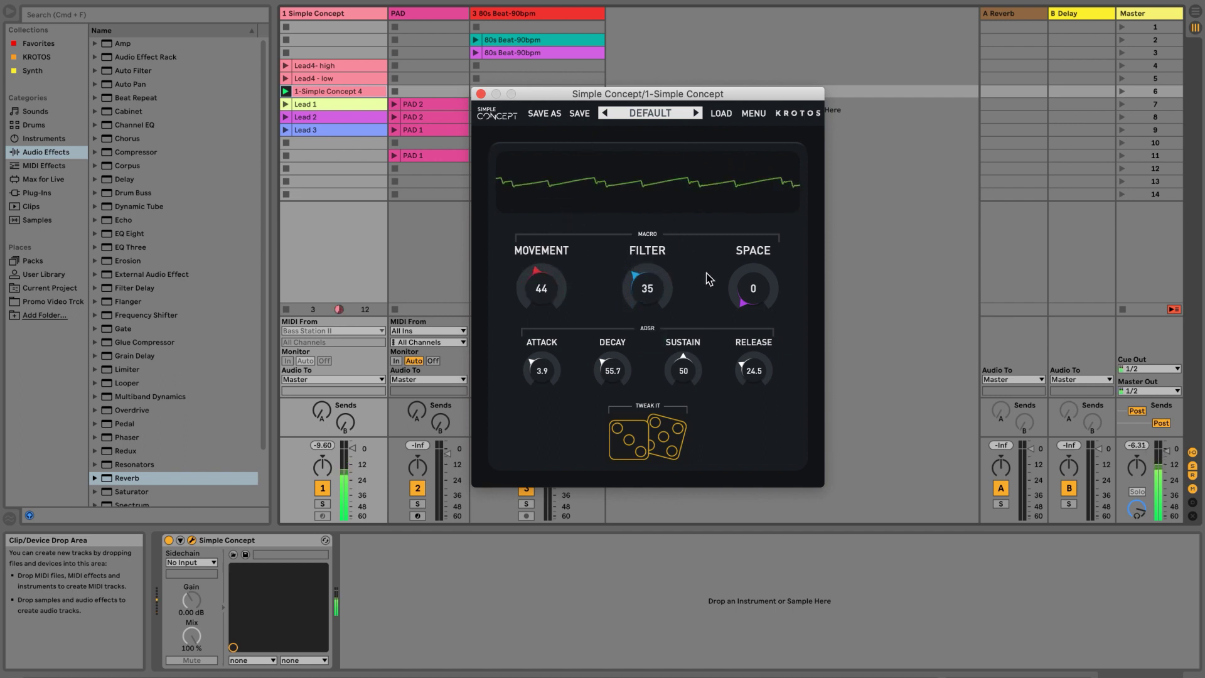
left_click_drag(748, 299, 753, 240)
left_click_drag(788, 138, 788, 110)
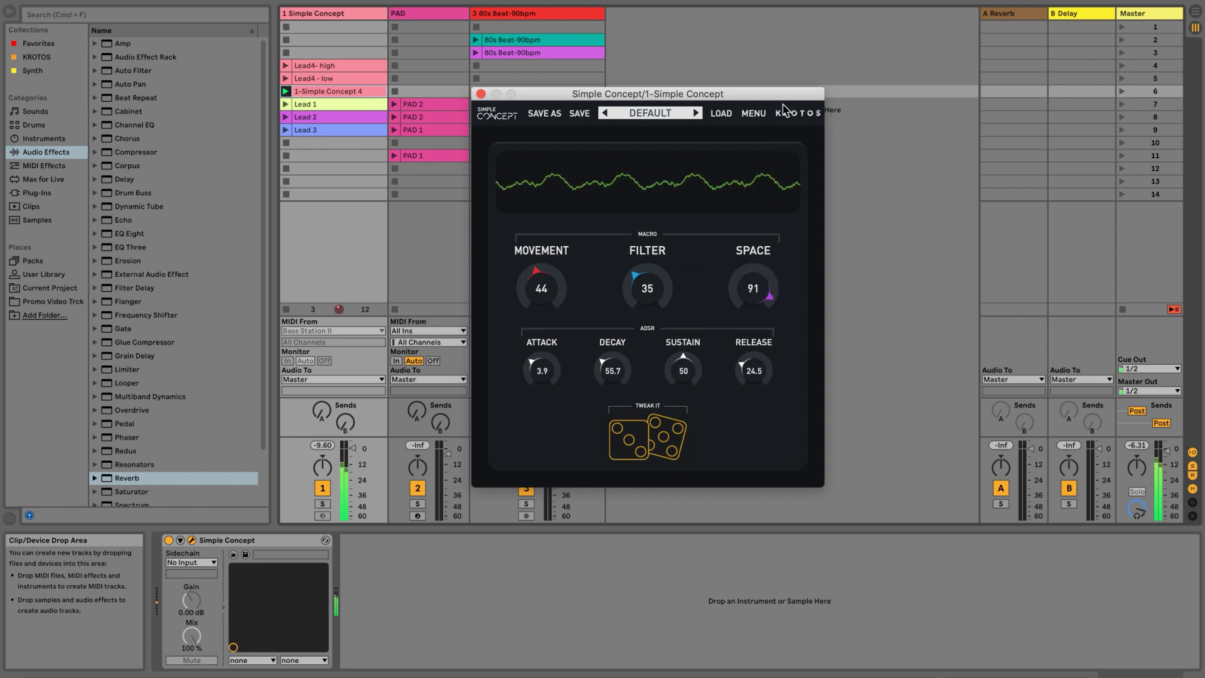
Lower the macros to Filter 7, Movement 14 and Space 0, and the envelope's Attack to 0.1.
left_click_drag(647, 286, 637, 336)
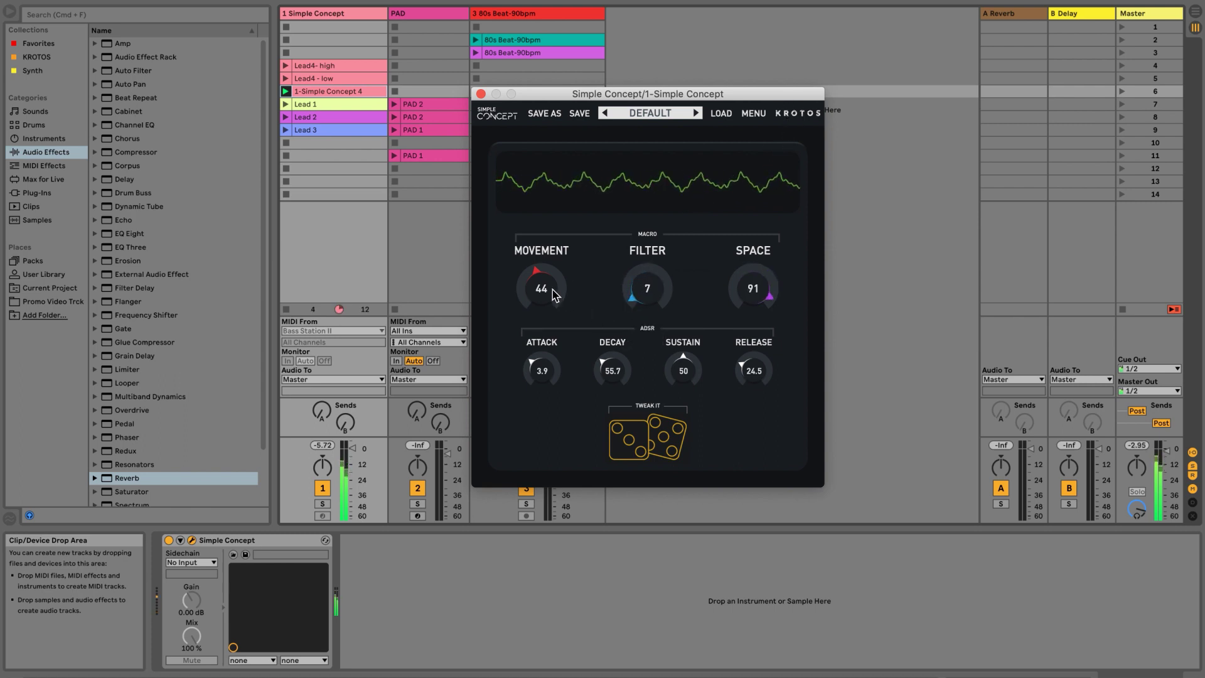
left_click_drag(552, 292, 546, 455)
left_click_drag(751, 295, 703, 477)
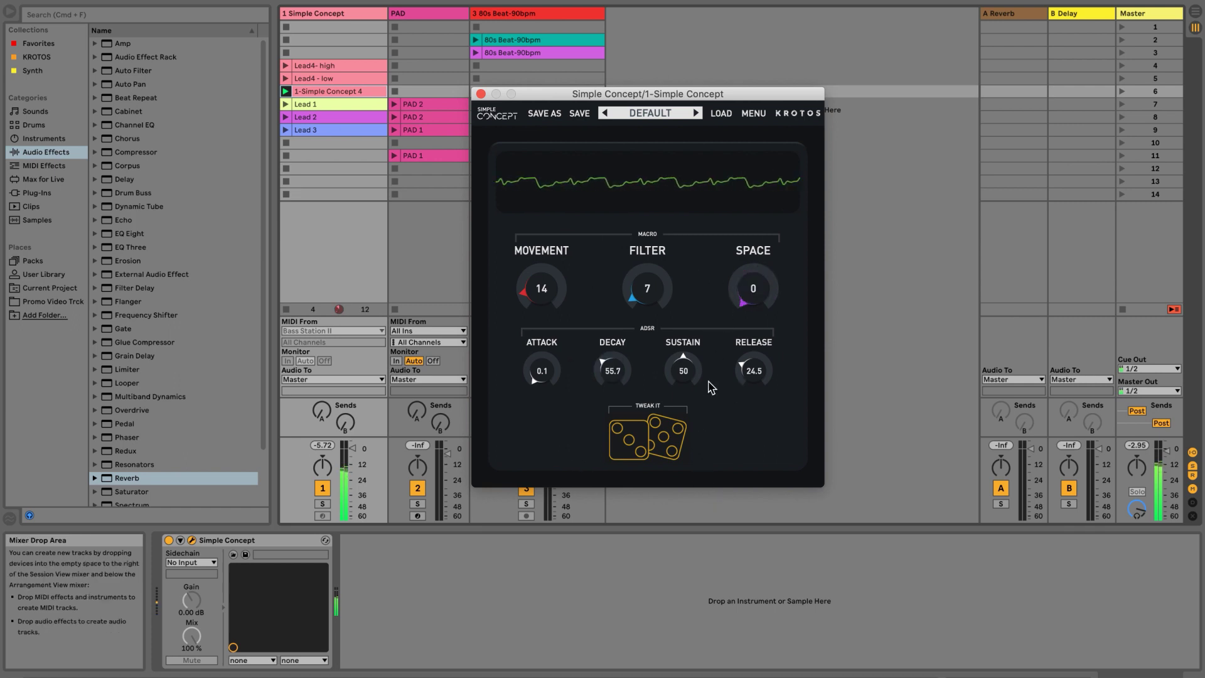
Set the envelope's Decay to 330.1, lower Sustain, lengthen Release and raise the Filter macro.
left_click_drag(683, 371, 686, 464)
left_click_drag(610, 386, 616, 352)
left_click_drag(753, 370, 753, 345)
left_click_drag(684, 370, 690, 384)
left_click_drag(648, 290, 696, 247)
left_click_drag(754, 371, 753, 349)
Set Movement to 27, Filter to 56 and Space to 63, with Attack 55.7, Sustain 13 and Release 1.4.
left_click_drag(555, 314, 557, 280)
left_click_drag(649, 287, 662, 267)
left_click_drag(753, 295, 753, 279)
left_click_drag(541, 374, 561, 295)
left_click_drag(686, 383, 687, 364)
left_click_drag(753, 376, 755, 352)
left_click_drag(753, 298, 803, 196)
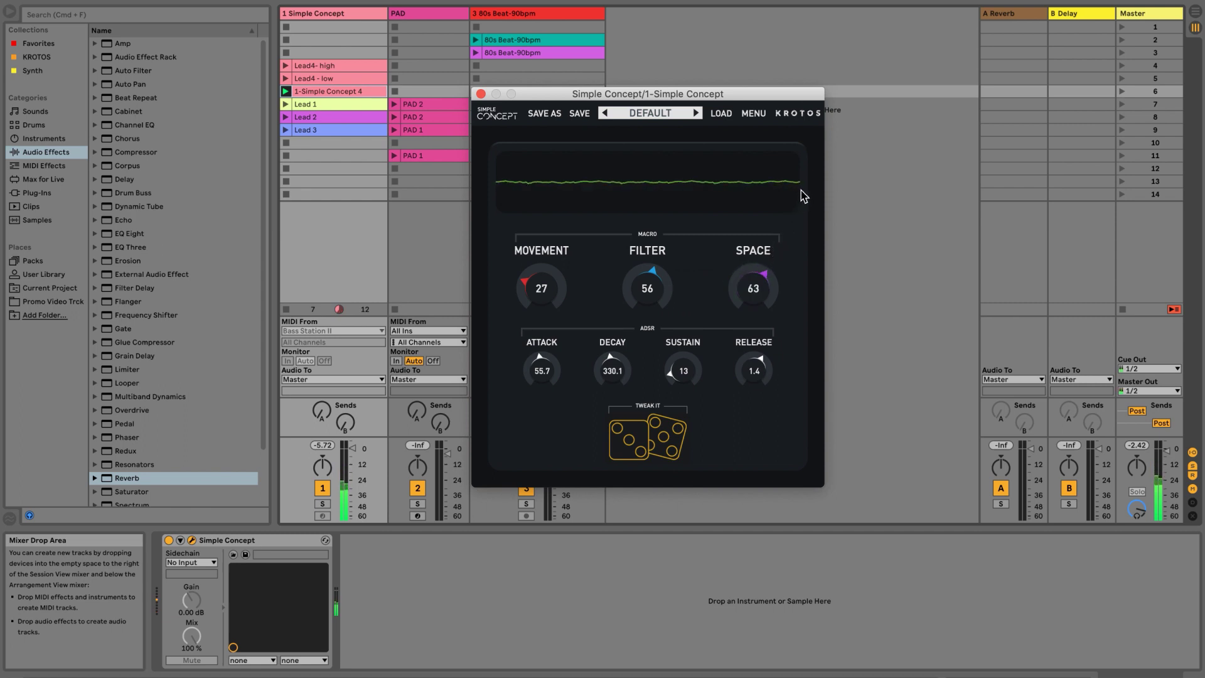
Set Attack to 720.6, Sustain to 22 and Release to 2.1, with Movement at 2 and Filter at 43.
left_click_drag(545, 379, 542, 342)
left_click_drag(542, 292, 602, 355)
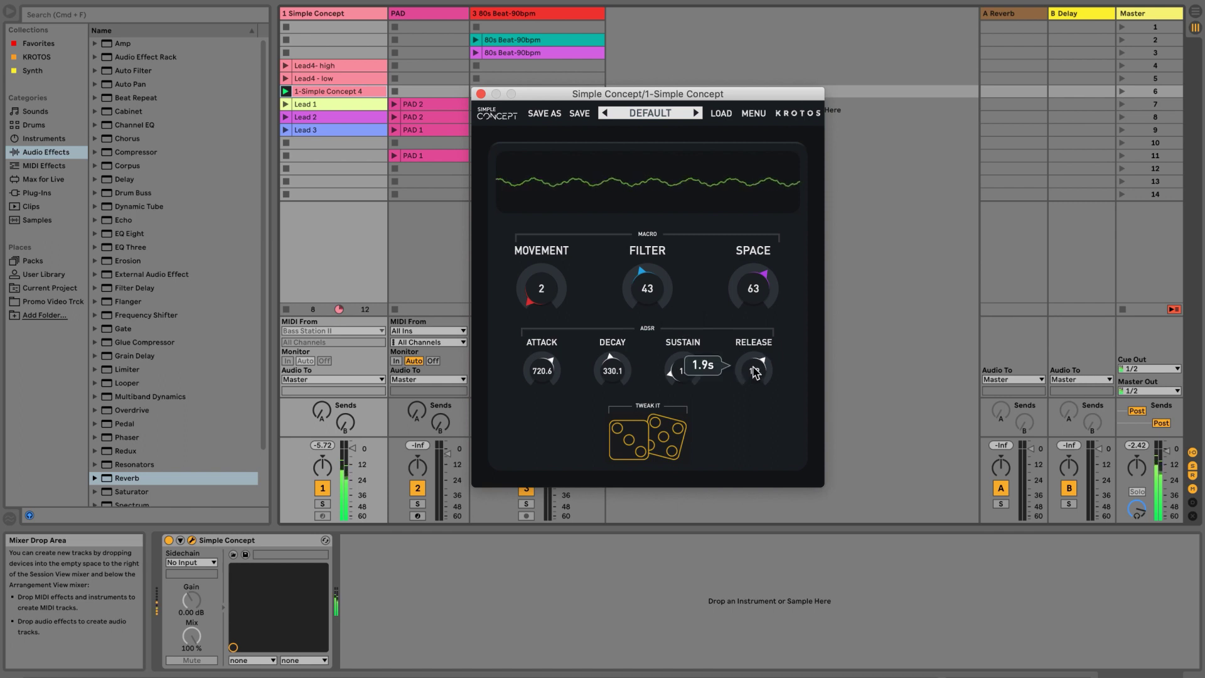
mouse_move(766, 280)
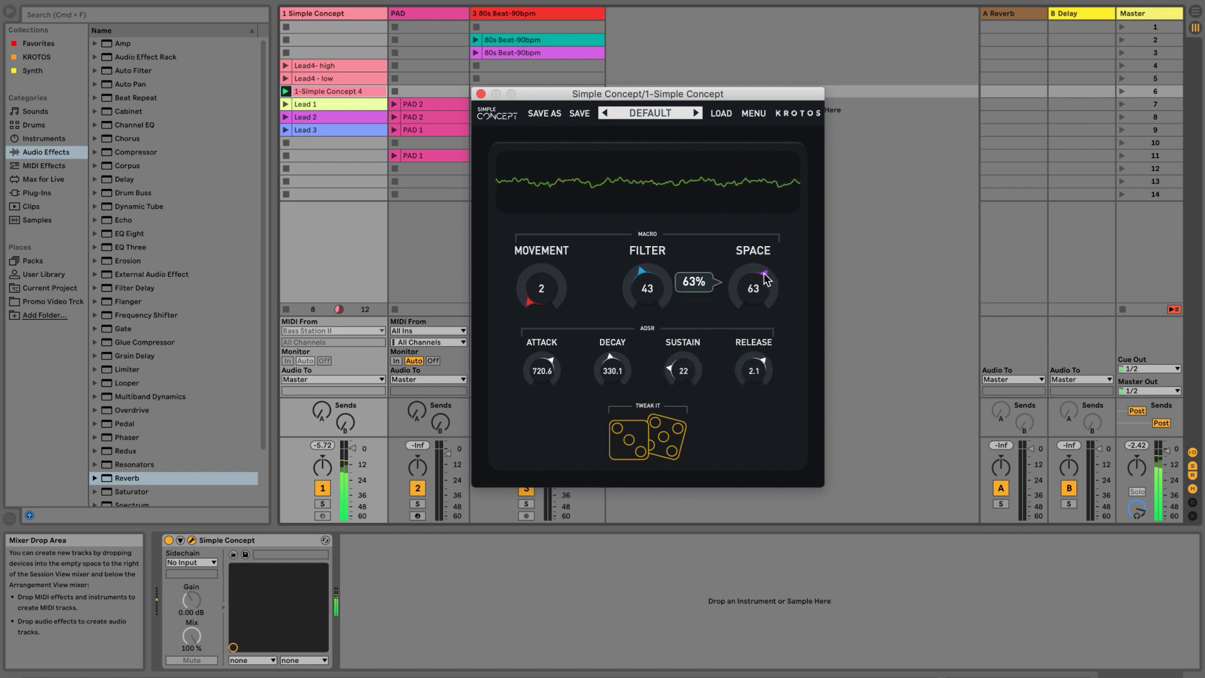
Sweep the three macros, ending at Movement 37, Filter 49 and Space 46, and shorten Attack to 0.5.
mouse_move(543, 263)
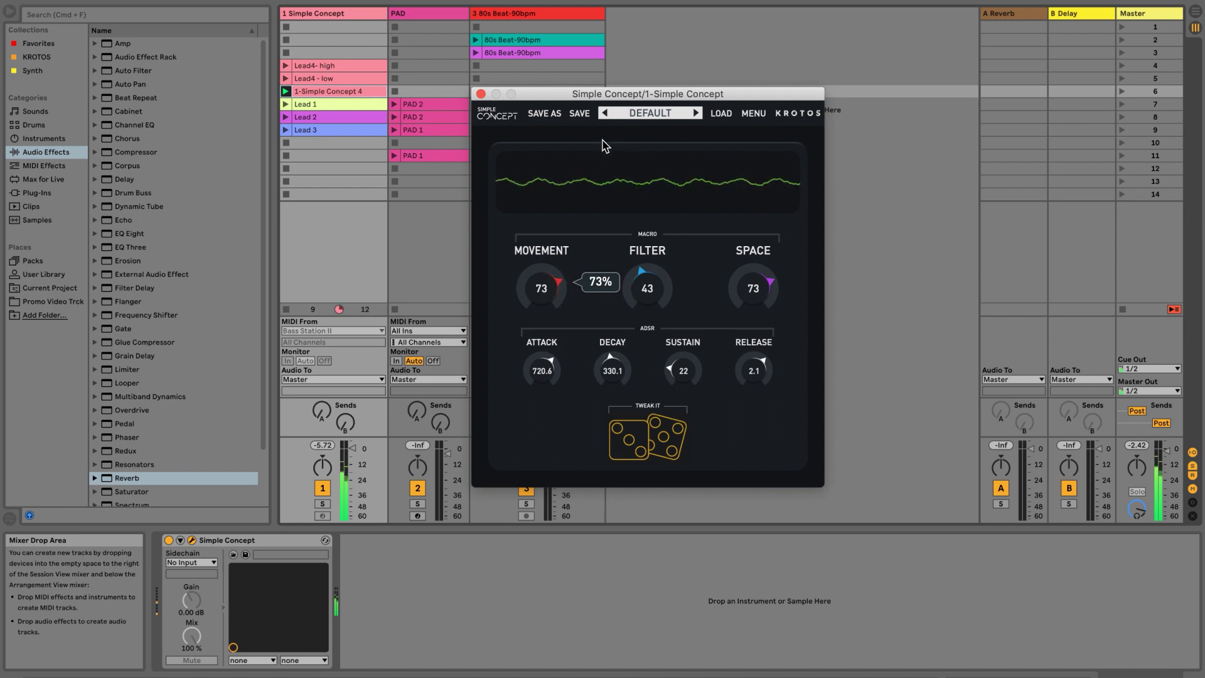
mouse_move(639, 284)
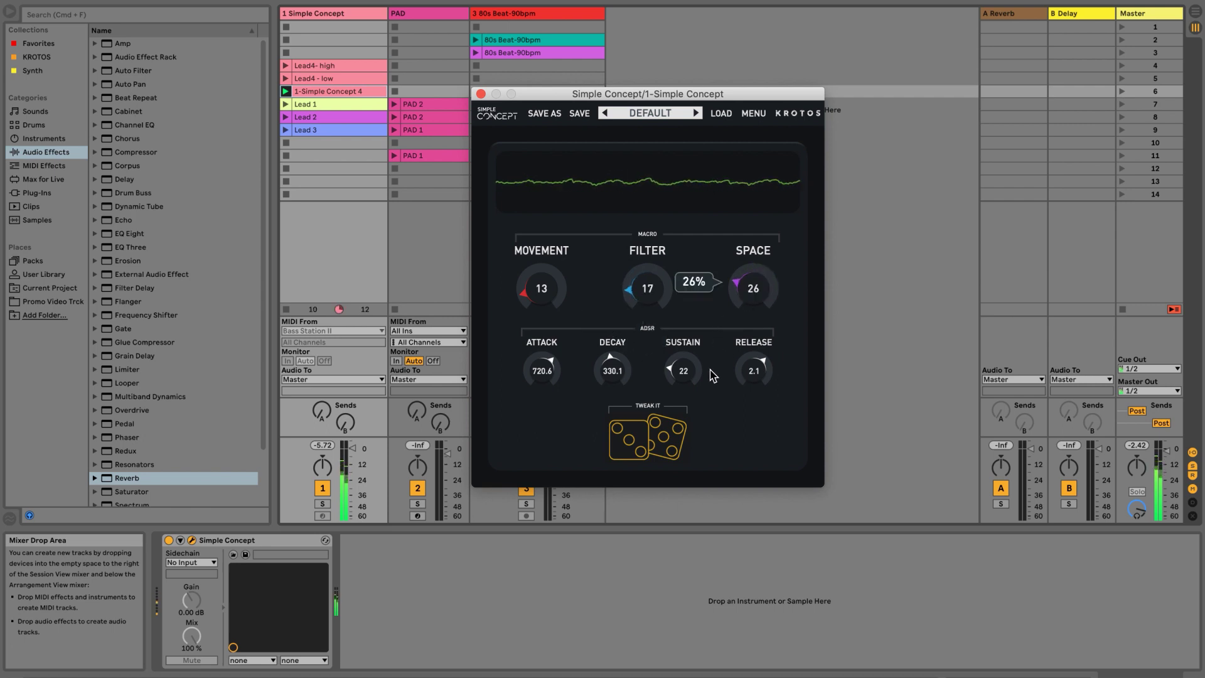
mouse_move(542, 294)
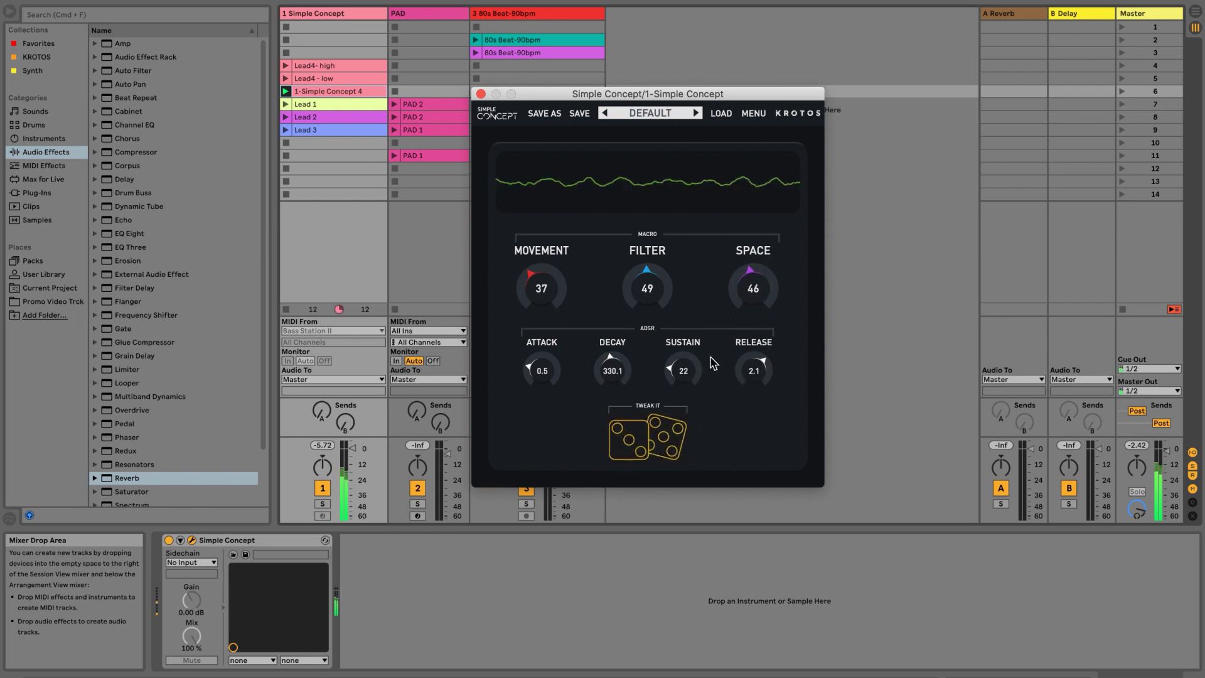
Lower the Filter macro to 11 and bring the Space macro from a low setting up to 56.
left_click_drag(751, 283, 741, 301)
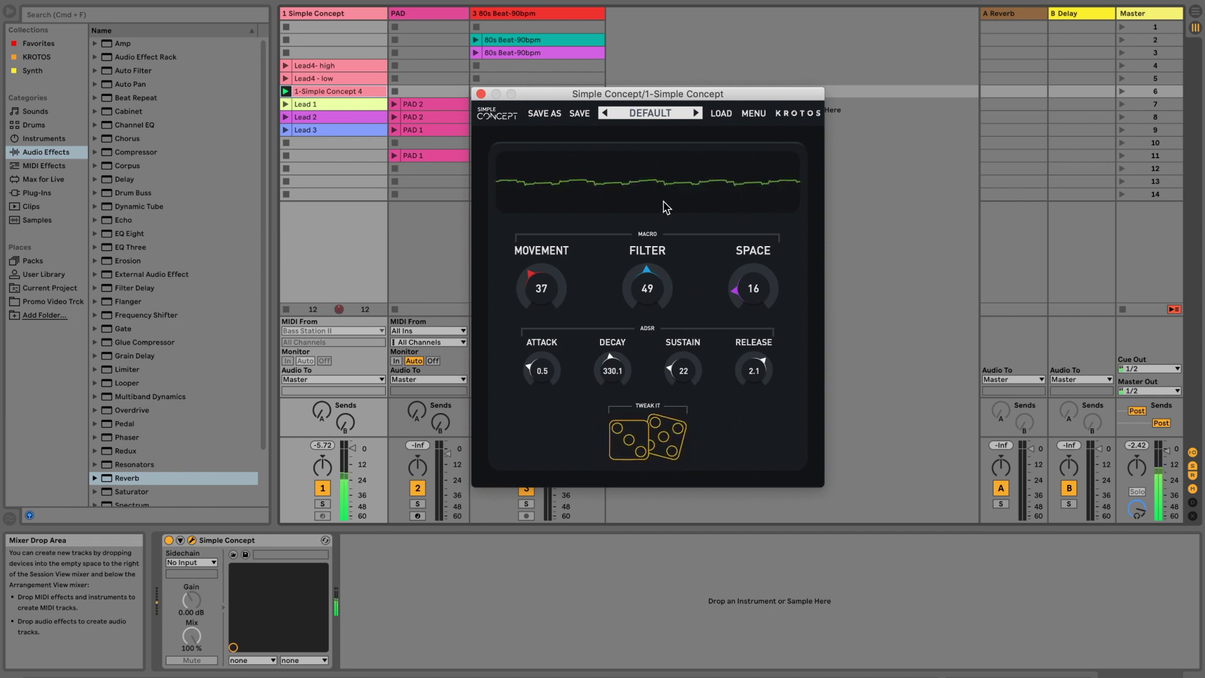
left_click_drag(647, 282, 639, 344)
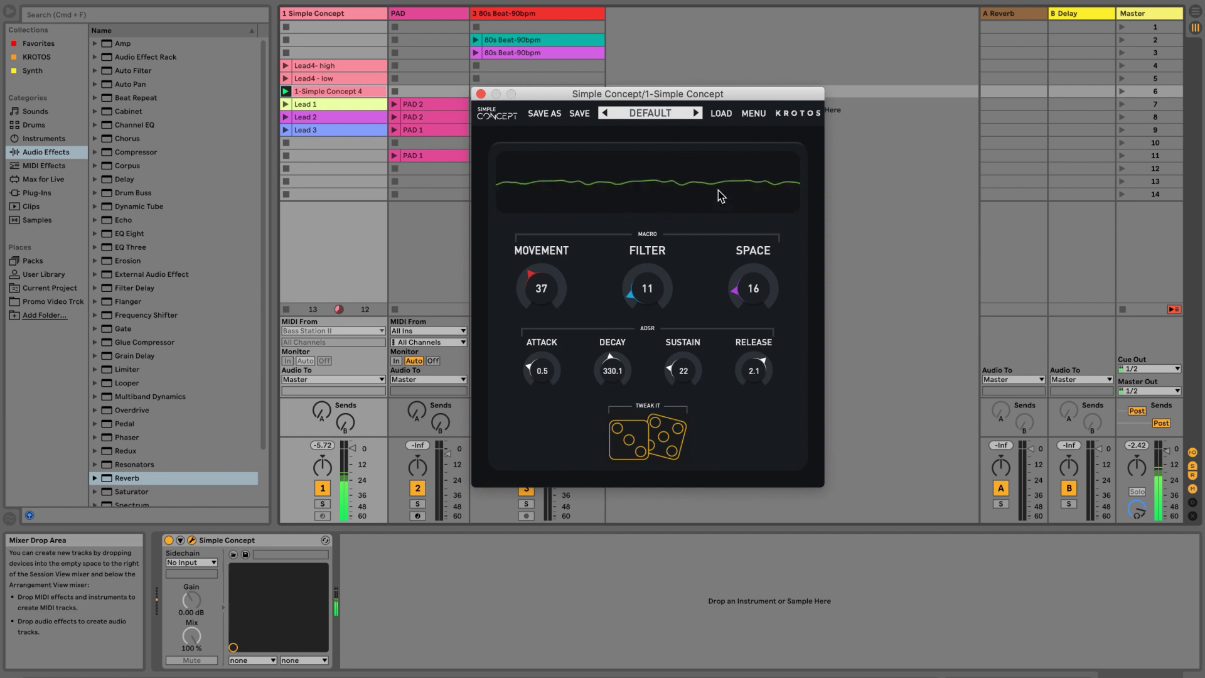
left_click_drag(751, 290, 765, 207)
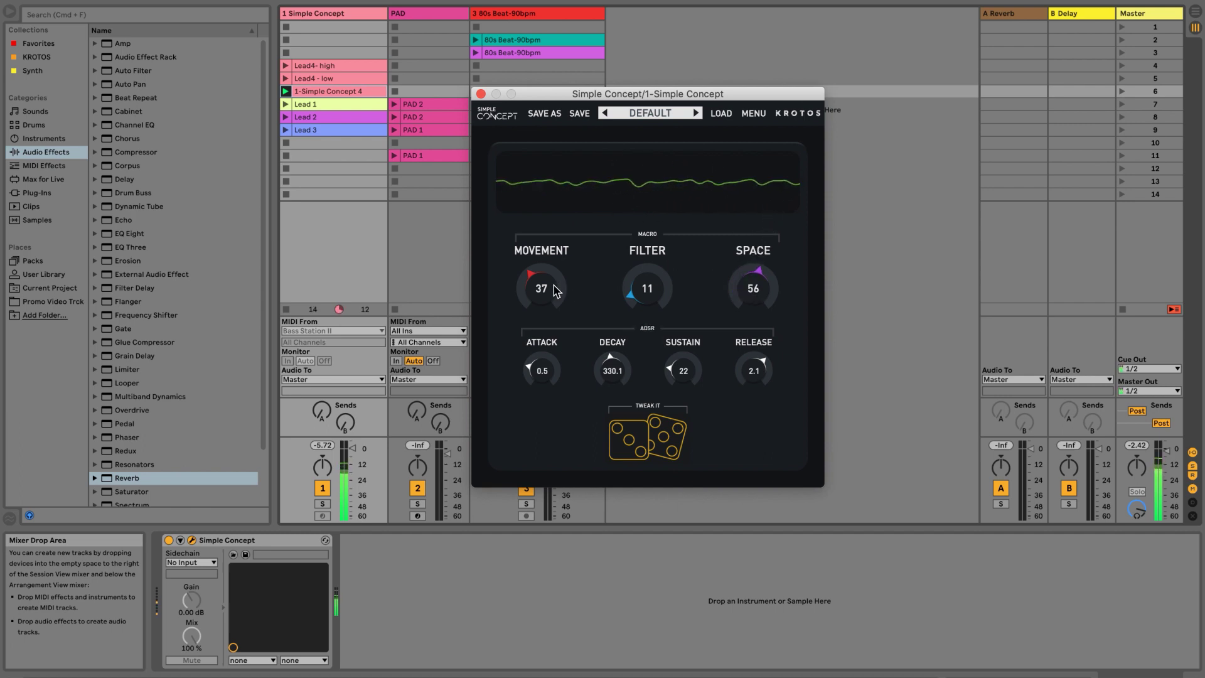
Set Attack to 0.1, Sustain to 42, Space to 14 and Movement to 77, ending with a lower Filter macro.
left_click_drag(555, 290, 555, 296)
left_click_drag(547, 373, 547, 373)
left_click_drag(688, 370, 650, 303)
left_click_drag(728, 307, 719, 361)
left_click_drag(547, 290, 566, 217)
left_click_drag(649, 292, 654, 207)
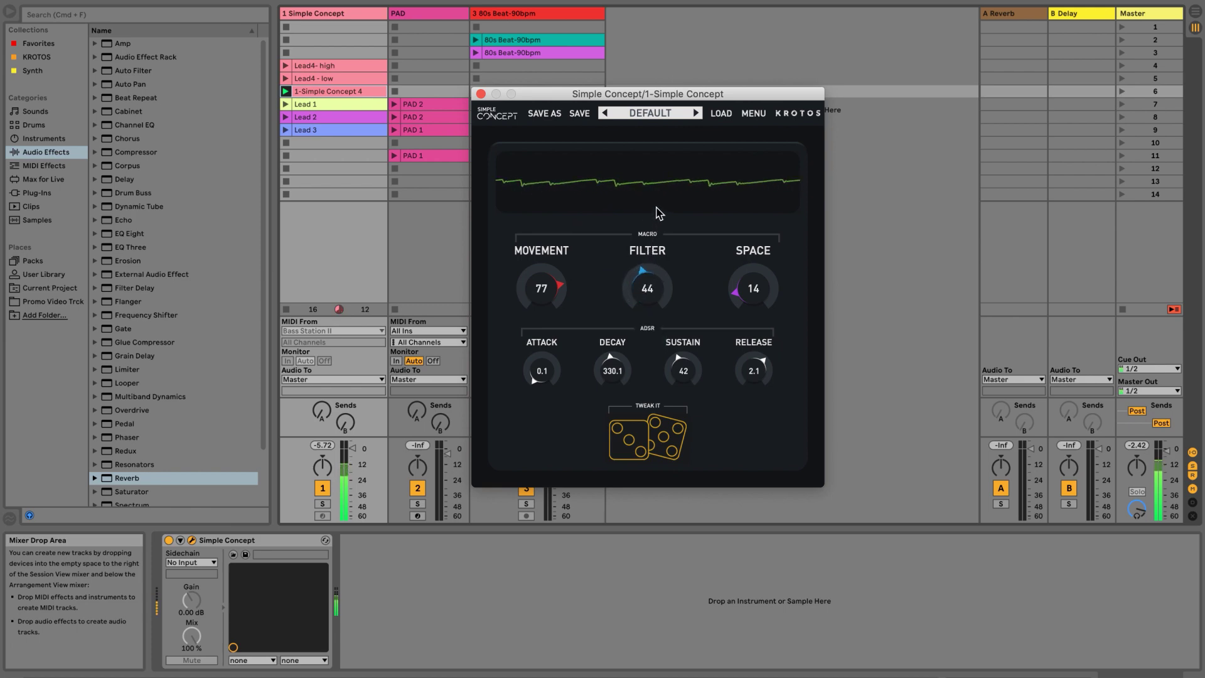
mouse_move(558, 283)
left_click_drag(647, 289, 647, 342)
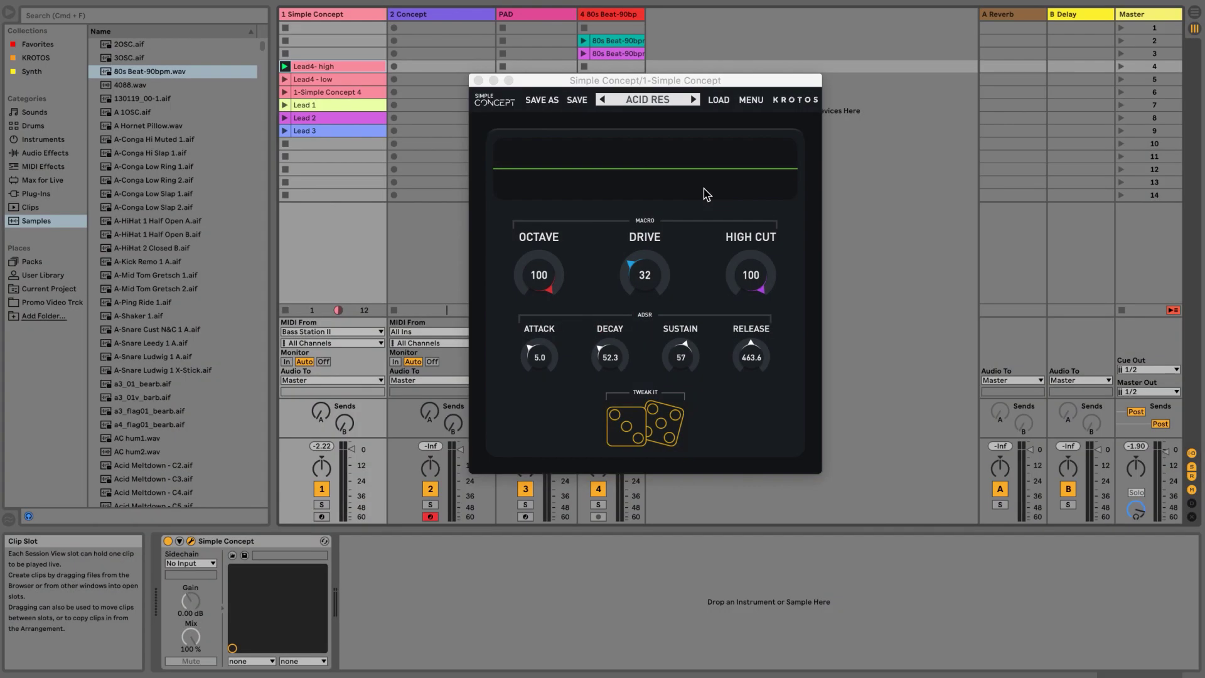
Browse the factory preset categories, such as 01_FAVOURITES, 02_BASS and 05_PLUCKS, keeping the ACID RES preset loaded.
left_click(670, 105)
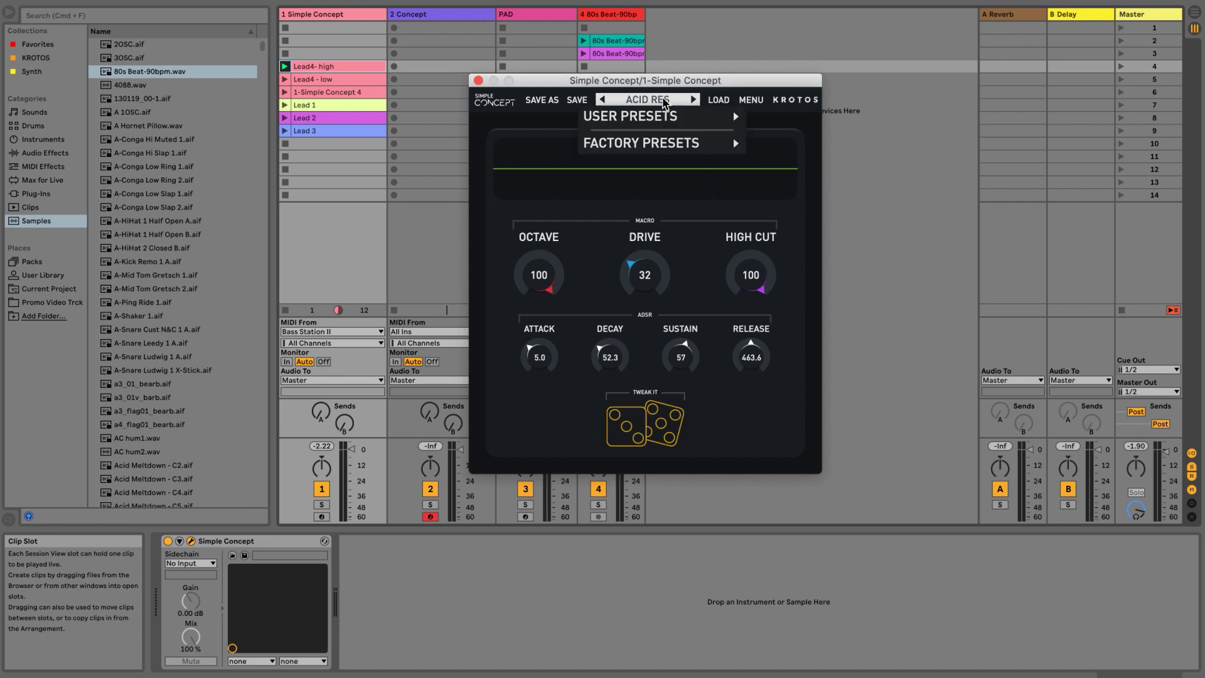
mouse_move(690, 143)
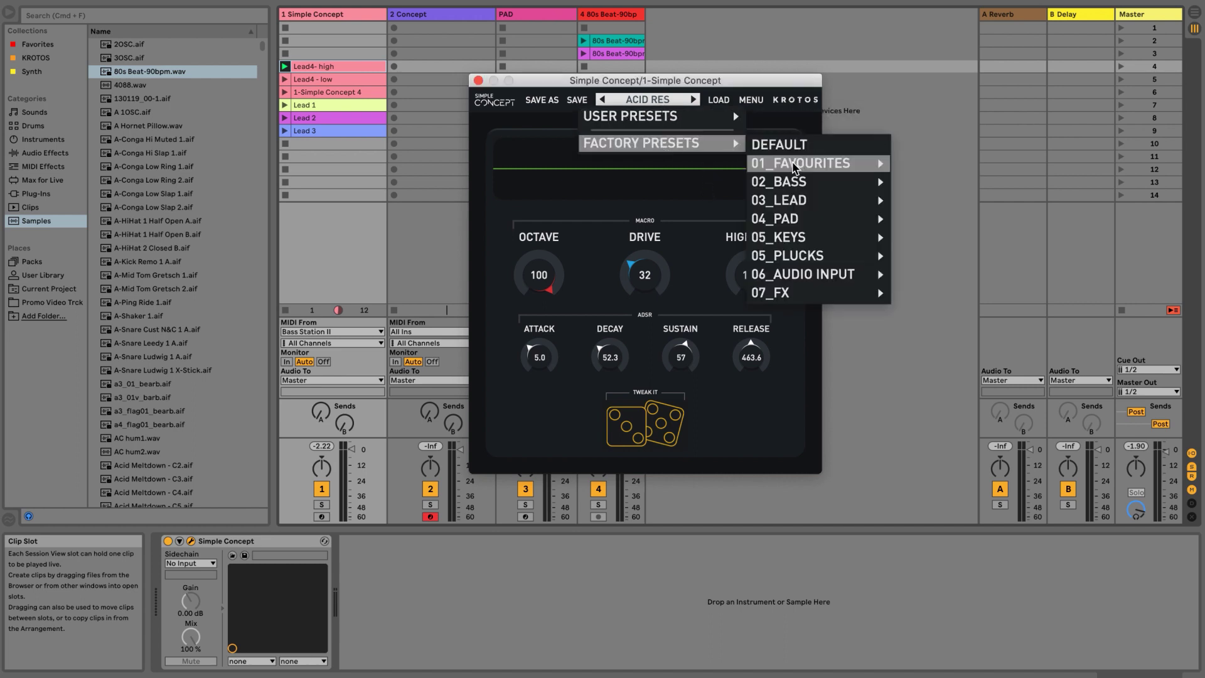
mouse_move(793, 187)
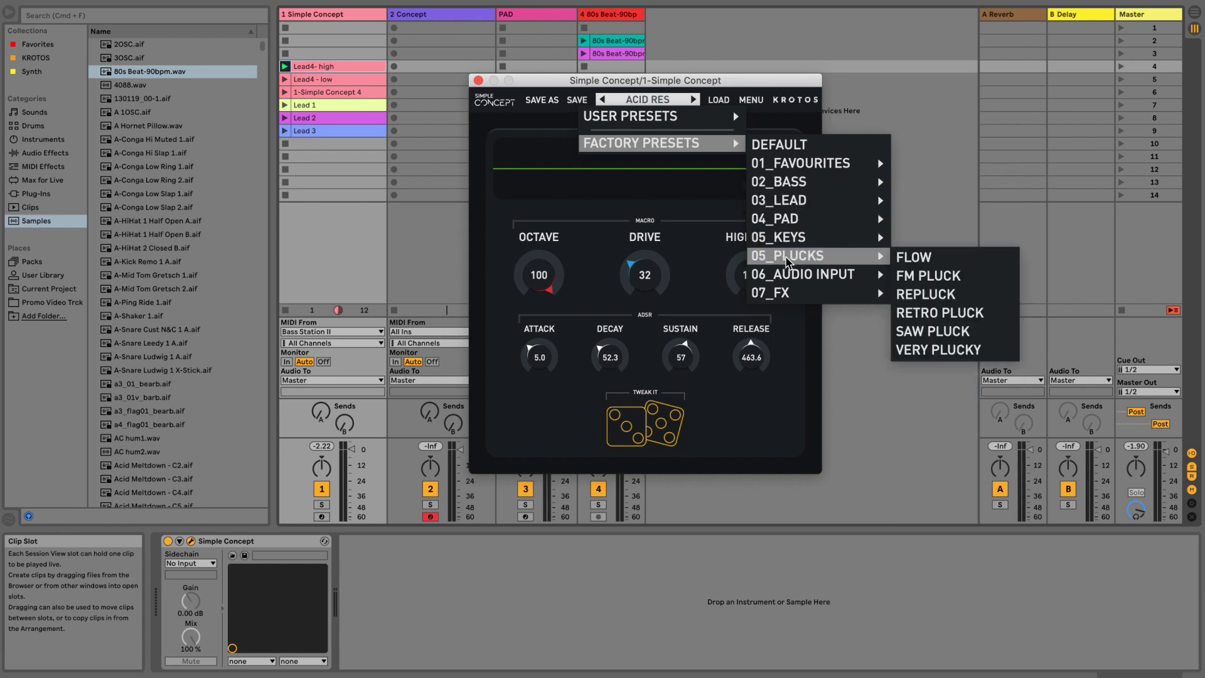
left_click(699, 262)
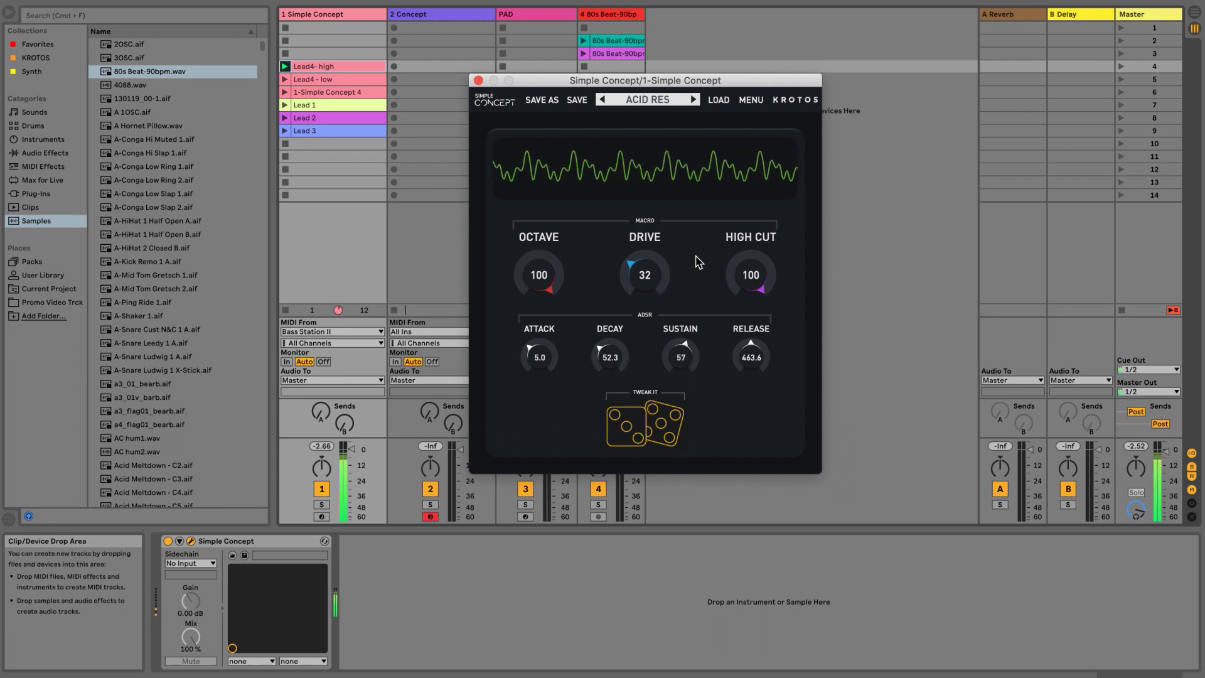
Adjust the ACID RES preset's macros to Octave 51, Drive 64 and High Cut 25.
mouse_move(540, 269)
left_click_drag(541, 269, 538, 464)
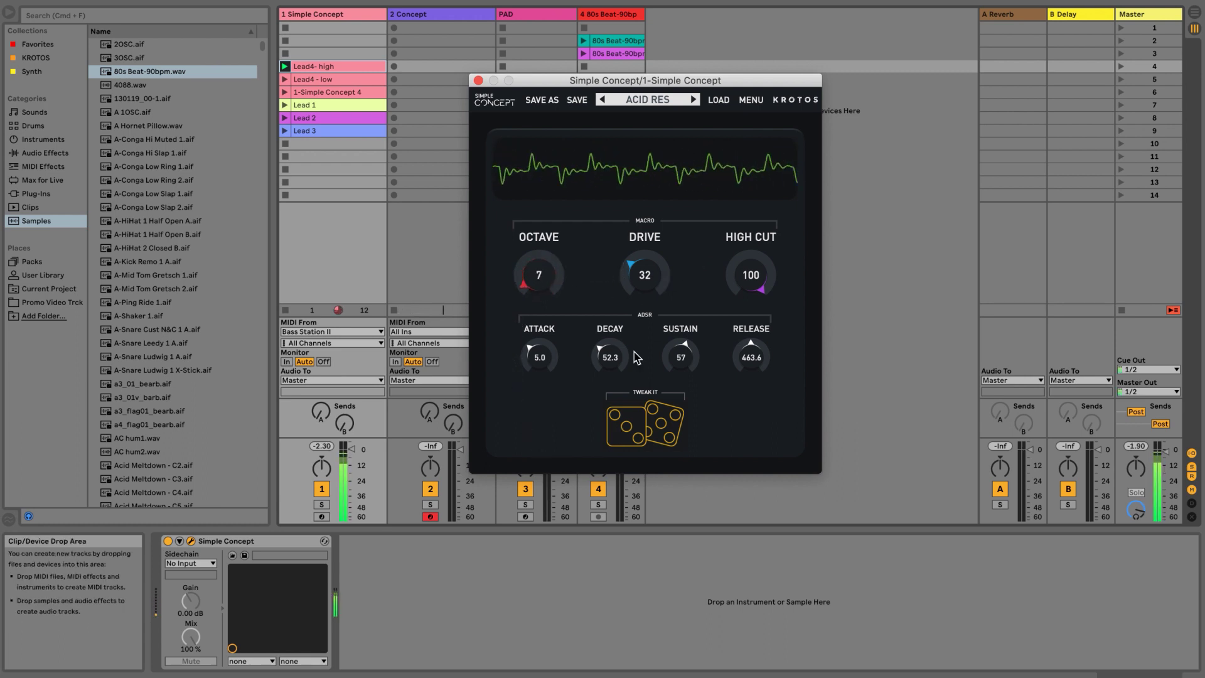
left_click_drag(646, 286, 681, 242)
left_click_drag(751, 274, 710, 424)
left_click_drag(538, 277, 540, 182)
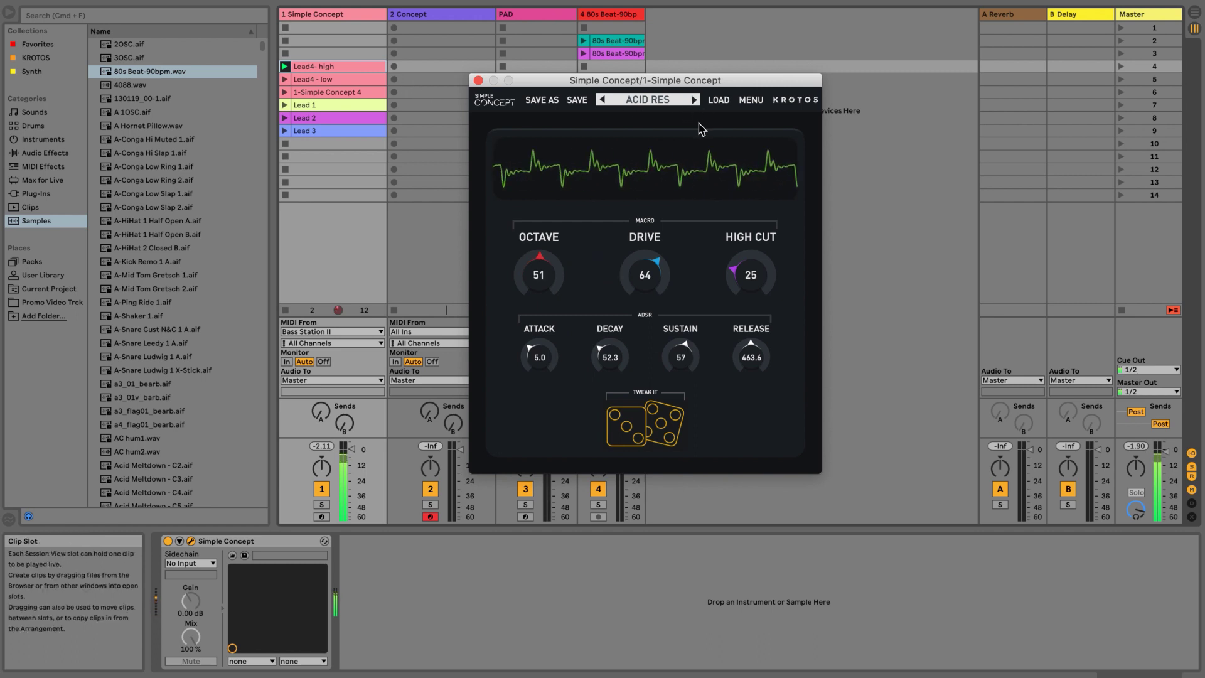
Switch to the BROKEN VHS preset, set the VHS macro to 45, and lower the Distance and Filter macros.
left_click_drag(538, 286, 539, 354)
left_click_drag(650, 283, 663, 212)
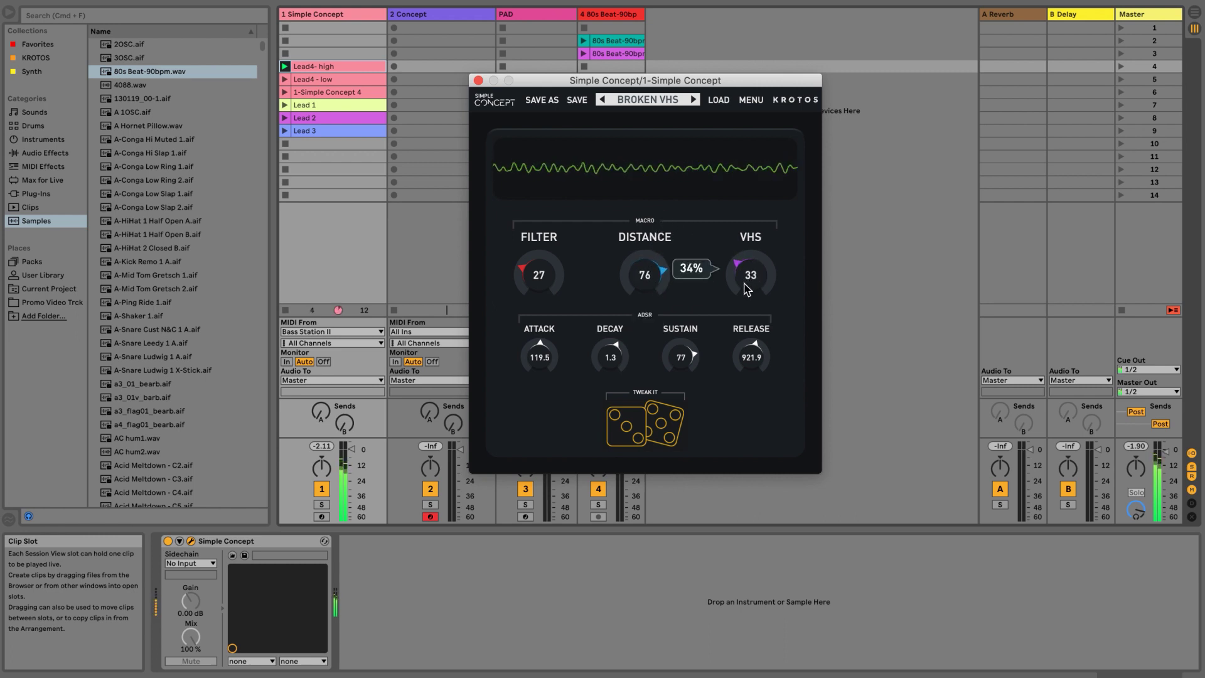
left_click_drag(747, 288, 742, 322)
left_click_drag(541, 276, 549, 244)
left_click_drag(653, 279, 656, 311)
left_click_drag(740, 279, 749, 219)
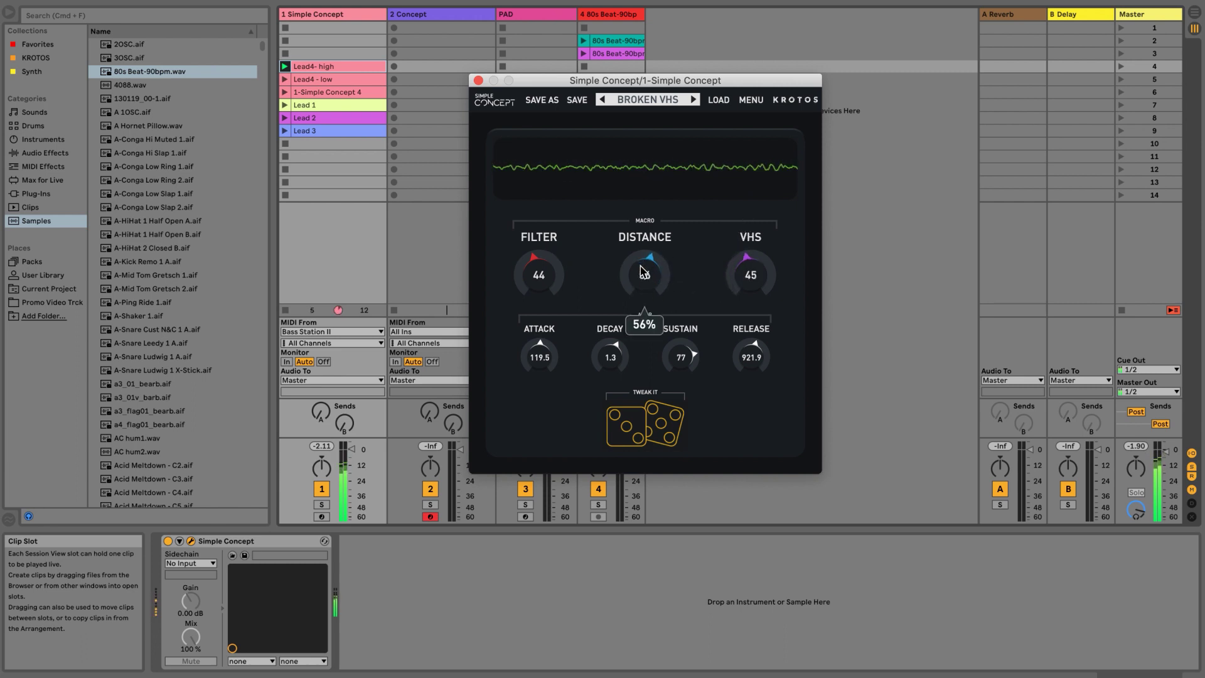
left_click_drag(644, 271, 618, 366)
left_click_drag(551, 276, 524, 317)
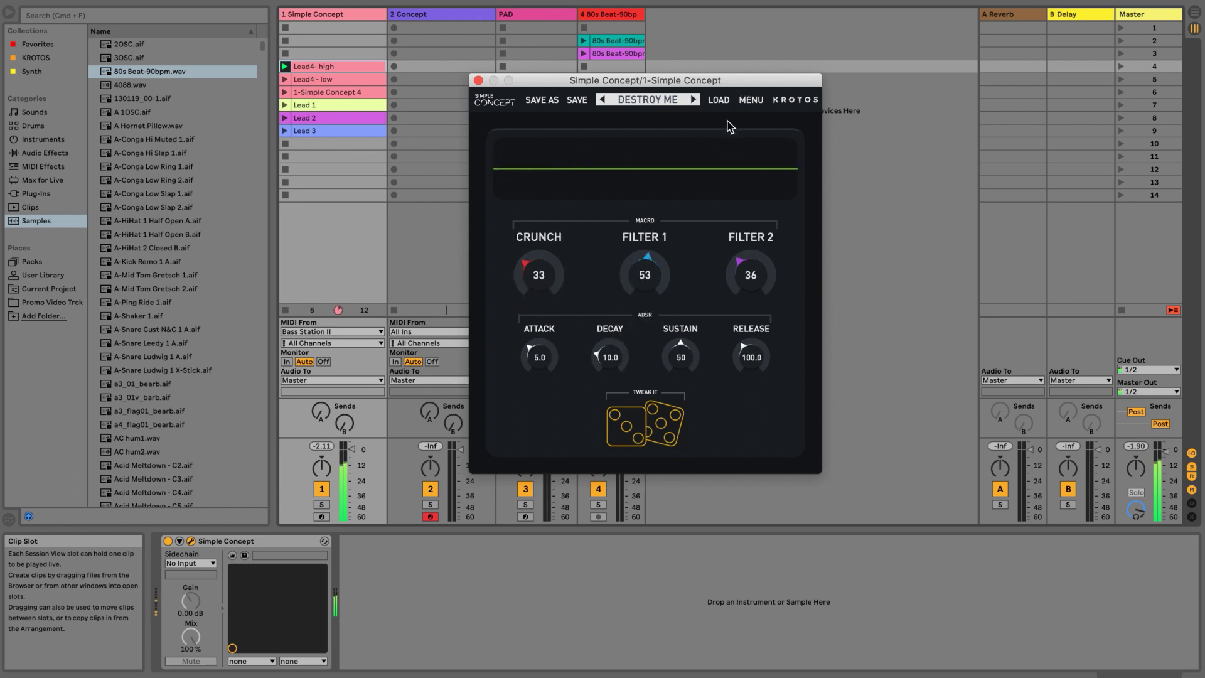
Switch to the DESTROY ME preset and adjust its macros to Crunch 95, Filter 1 86 and Filter 2 44.
mouse_move(553, 255)
left_click_drag(548, 272, 555, 238)
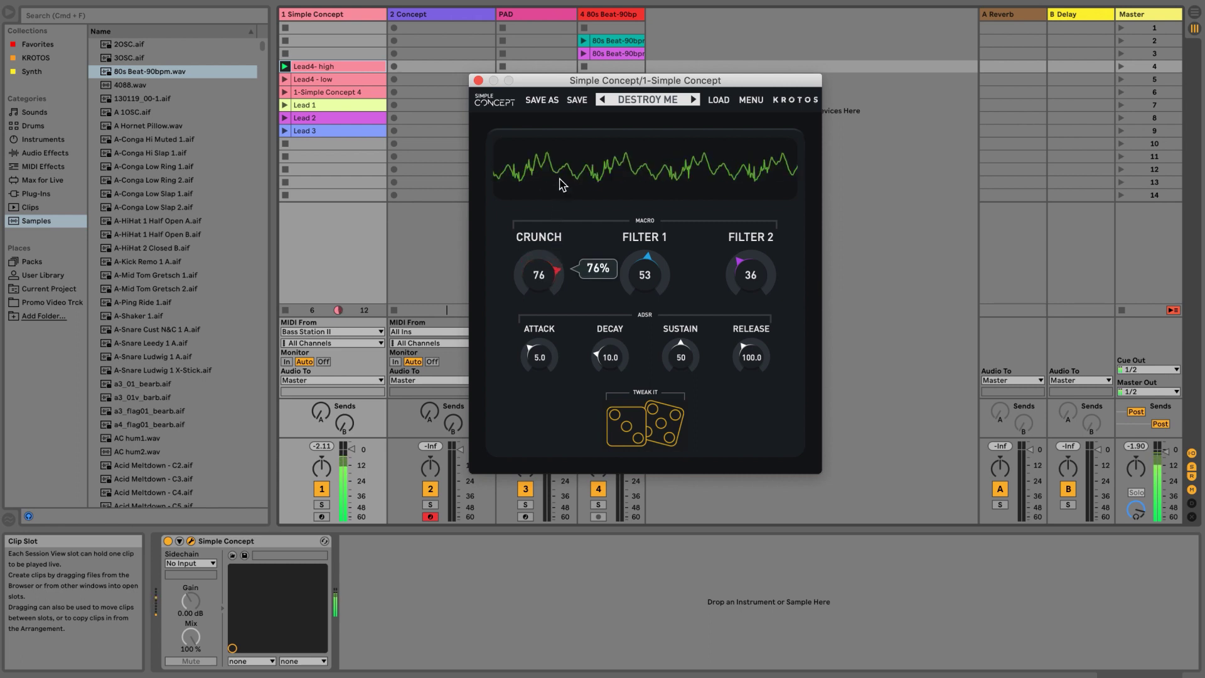
left_click_drag(563, 162, 568, 150)
left_click_drag(645, 277, 626, 346)
mouse_move(748, 276)
left_click_drag(645, 277, 655, 220)
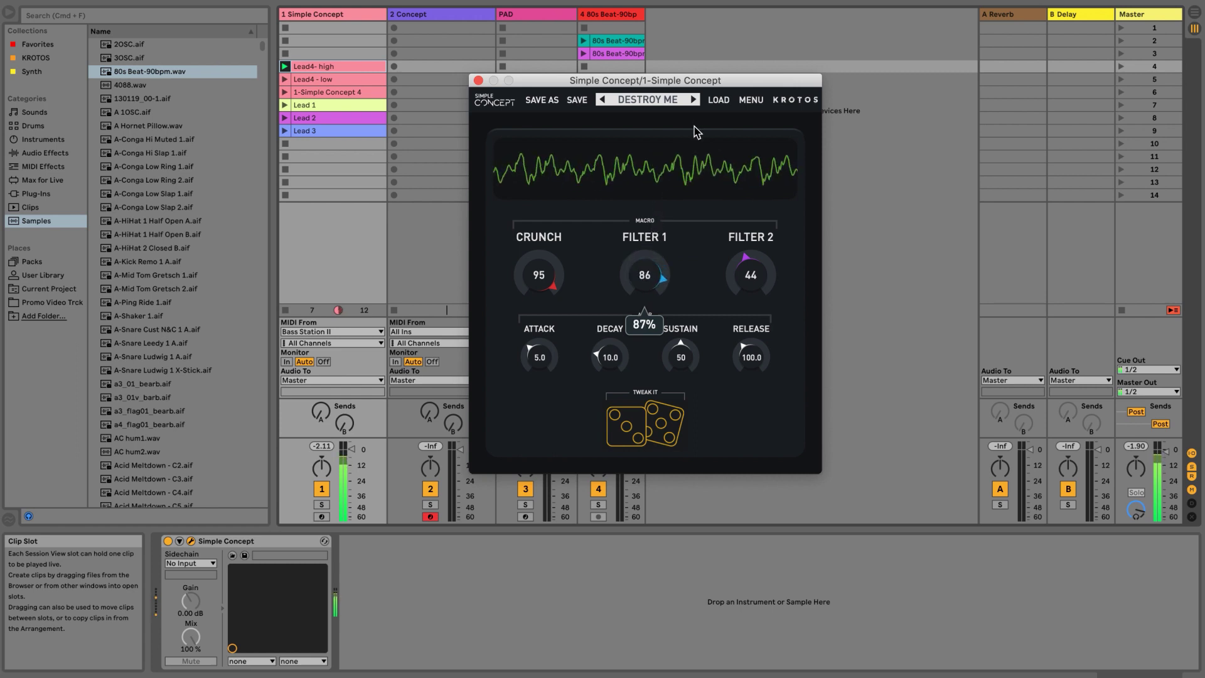
left_click_drag(673, 187, 644, 278)
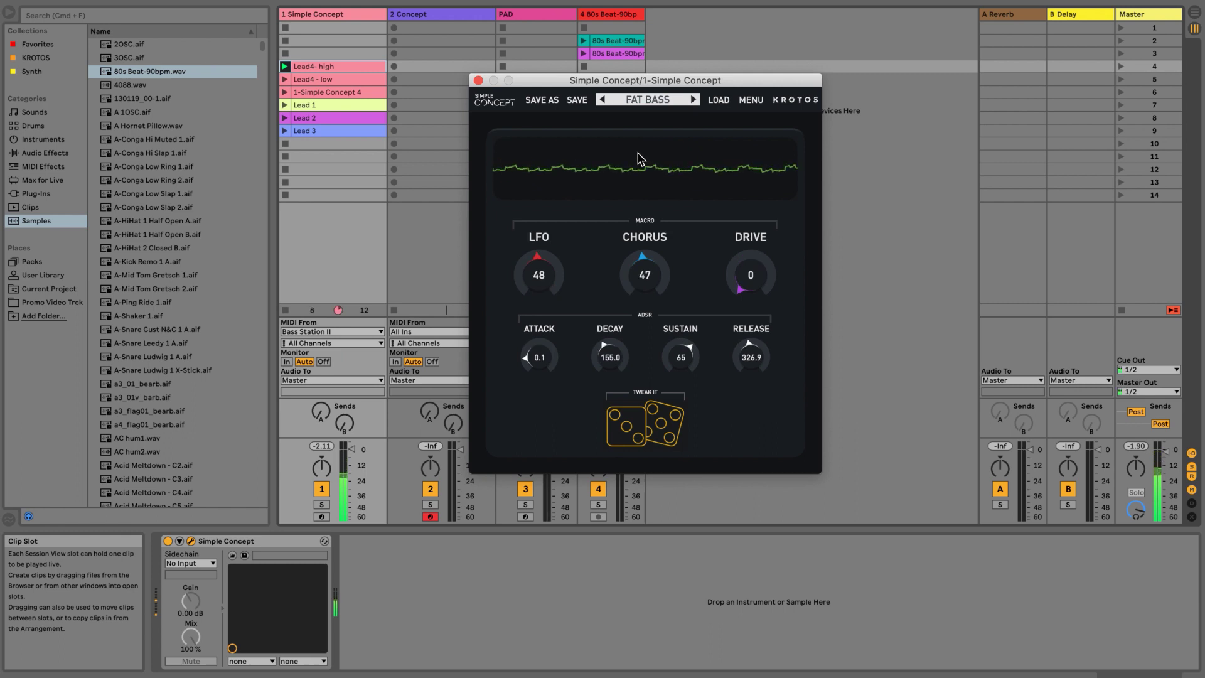
Switch to the FAT BASS preset and set the Drive macro to 54 and the LFO macro to 27.
left_click_drag(556, 285, 560, 190)
left_click_drag(751, 282, 762, 146)
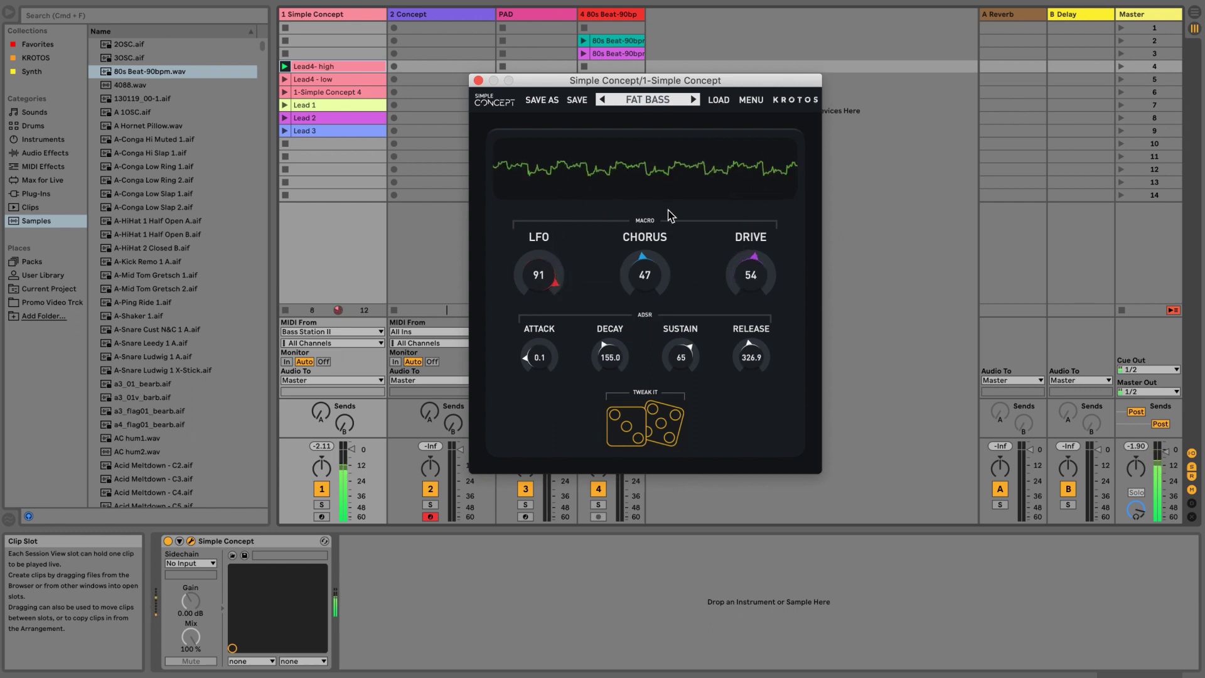
left_click_drag(539, 277, 553, 425)
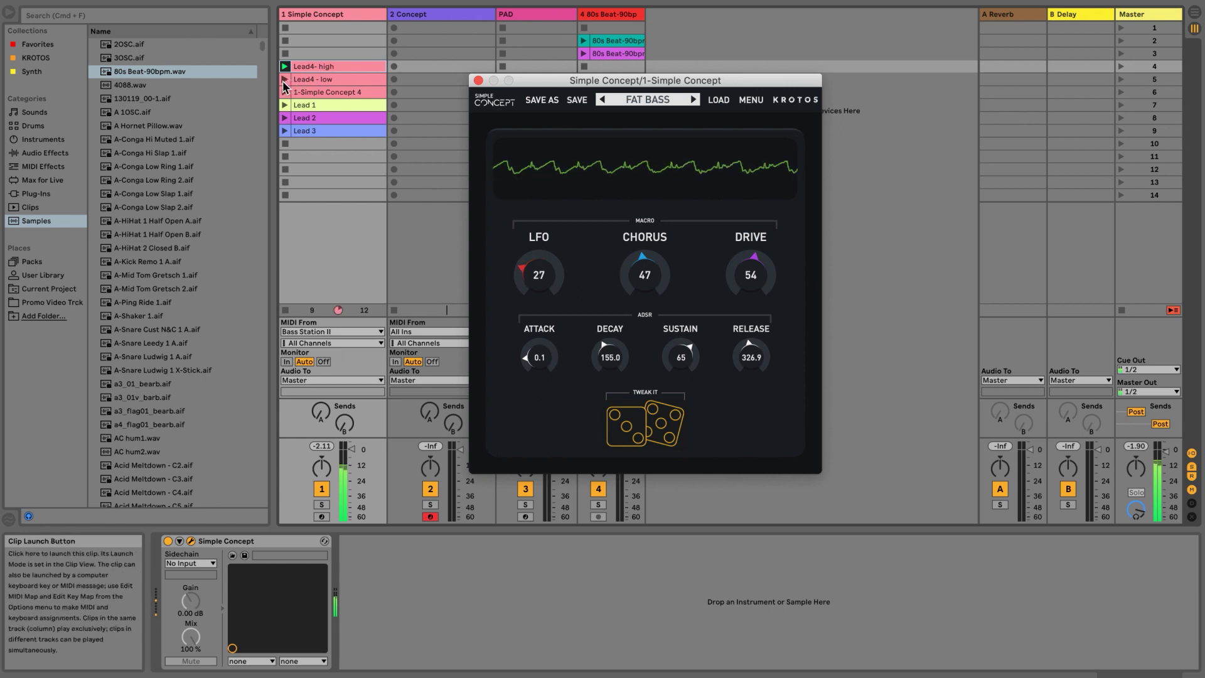
Launch the "Lead4 - low" clip and raise the FAT BASS preset's Chorus and LFO macros.
left_click(303, 81)
left_click_drag(628, 284, 629, 238)
left_click_drag(538, 276, 557, 233)
Load the FUTURLED preset and lower its macros to Space 0, Filter 32 and Shape 0.
left_click(694, 100)
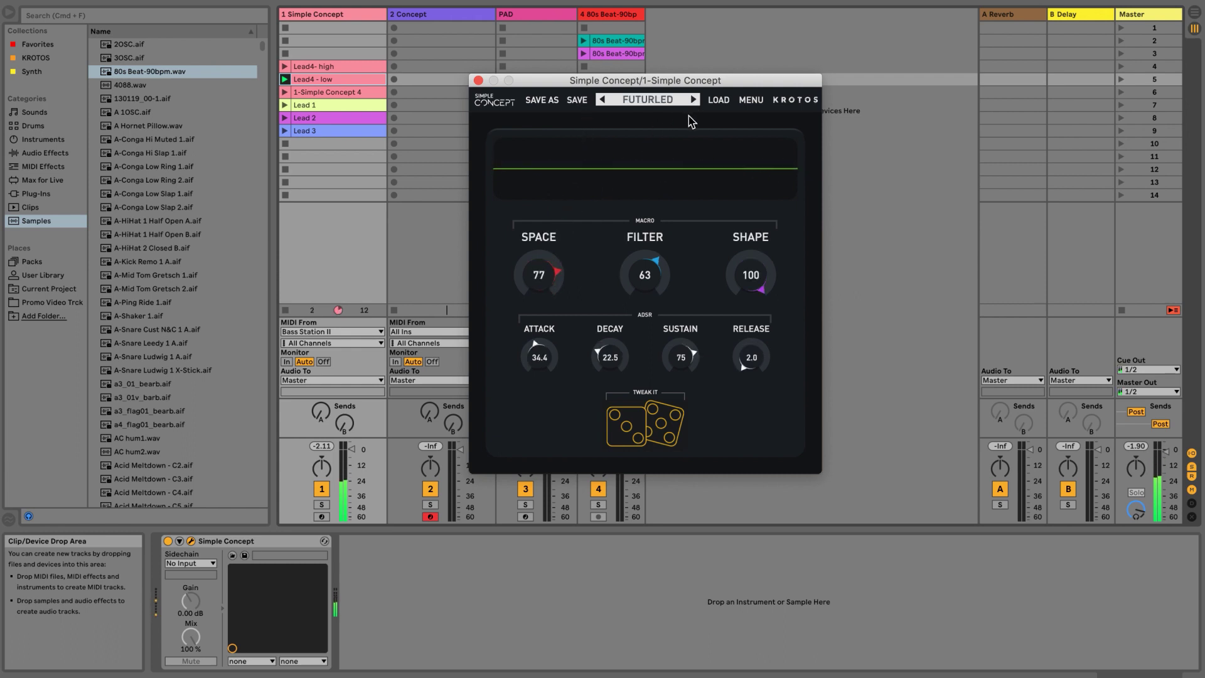
mouse_move(550, 267)
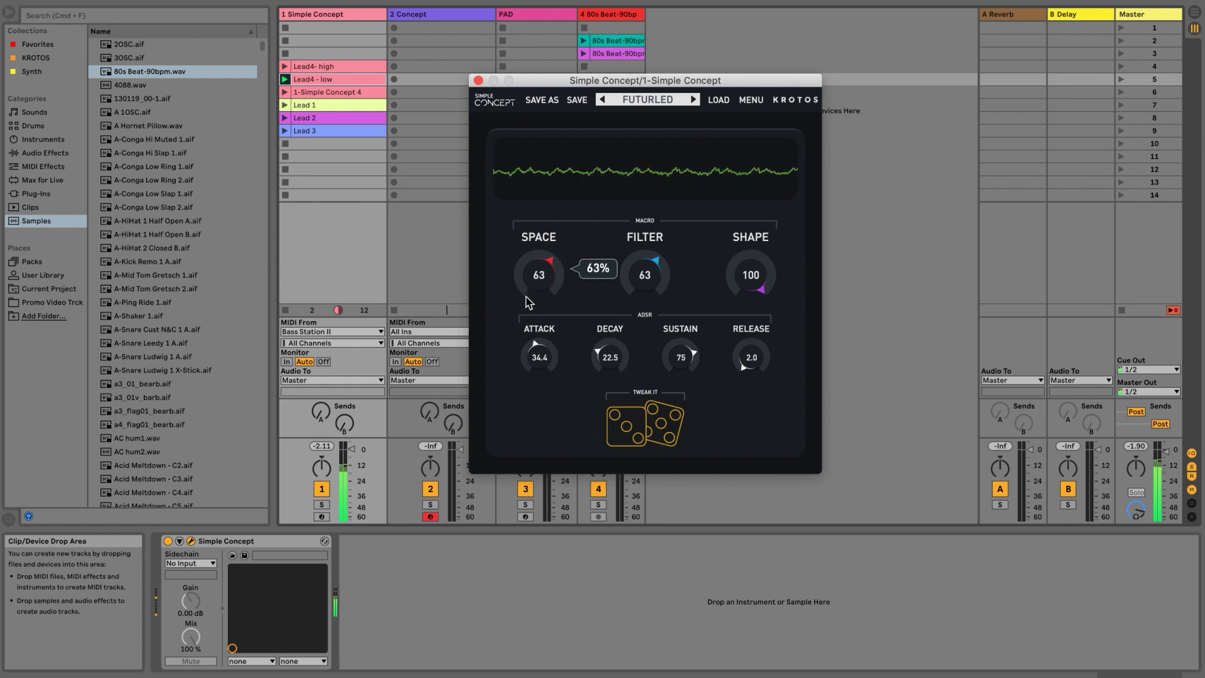
left_click_drag(529, 303, 549, 401)
mouse_move(638, 269)
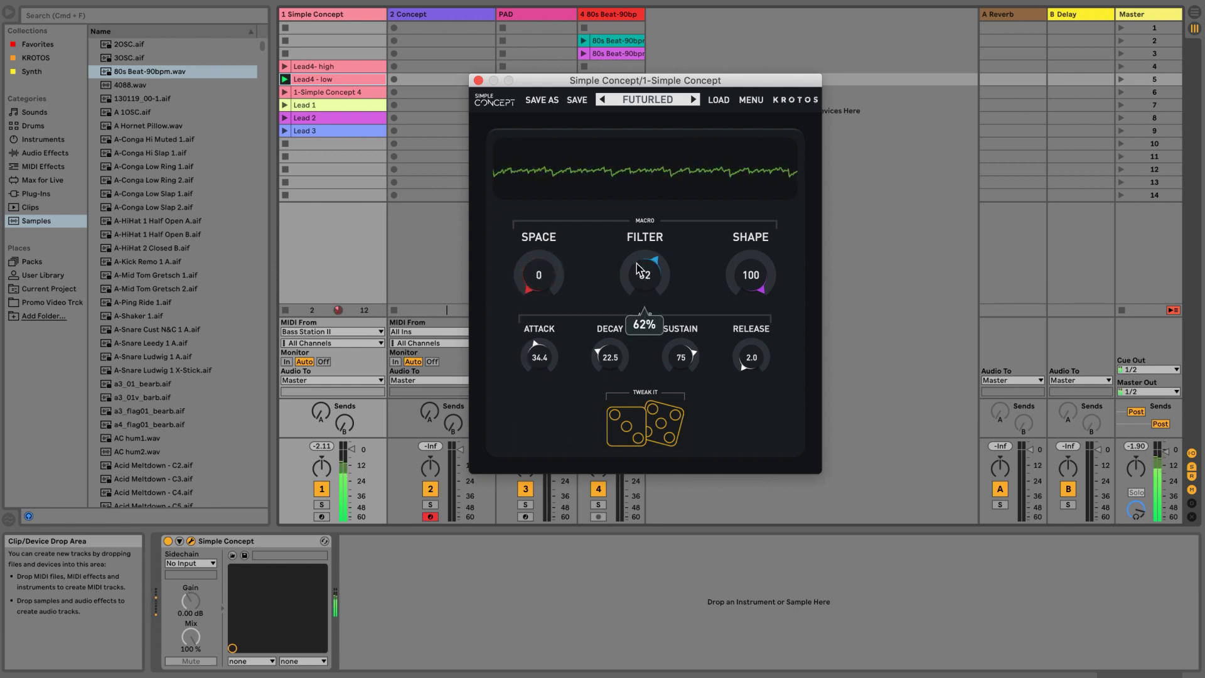
left_click_drag(639, 269, 625, 317)
mouse_move(741, 270)
left_click_drag(750, 255, 720, 455)
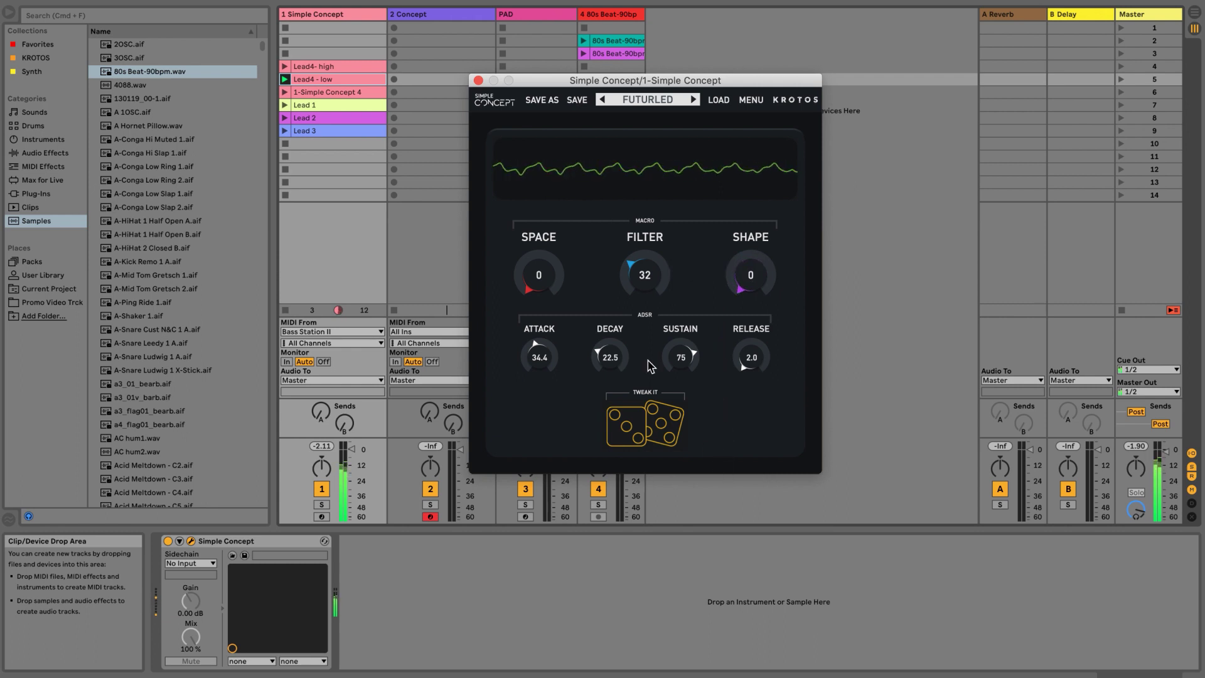
Raise the FUTURLED preset's macros to Filter 77, Shape 37 and Space 89.
mouse_move(641, 271)
left_click_drag(641, 271, 653, 216)
left_click_drag(747, 273, 745, 213)
mouse_move(532, 267)
left_click_drag(533, 267, 595, 77)
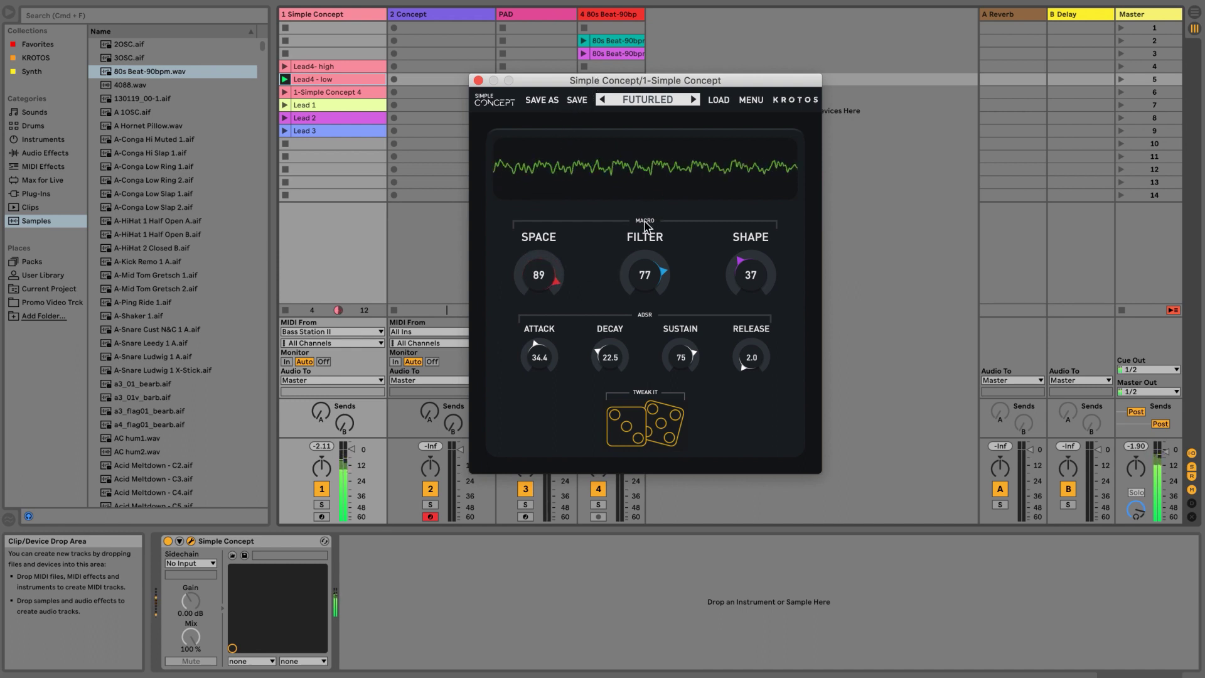
Lower the FUTURLED preset's Filter macro and raise its Shape macro further.
left_click_drag(634, 259, 637, 318)
left_click_drag(745, 281, 767, 171)
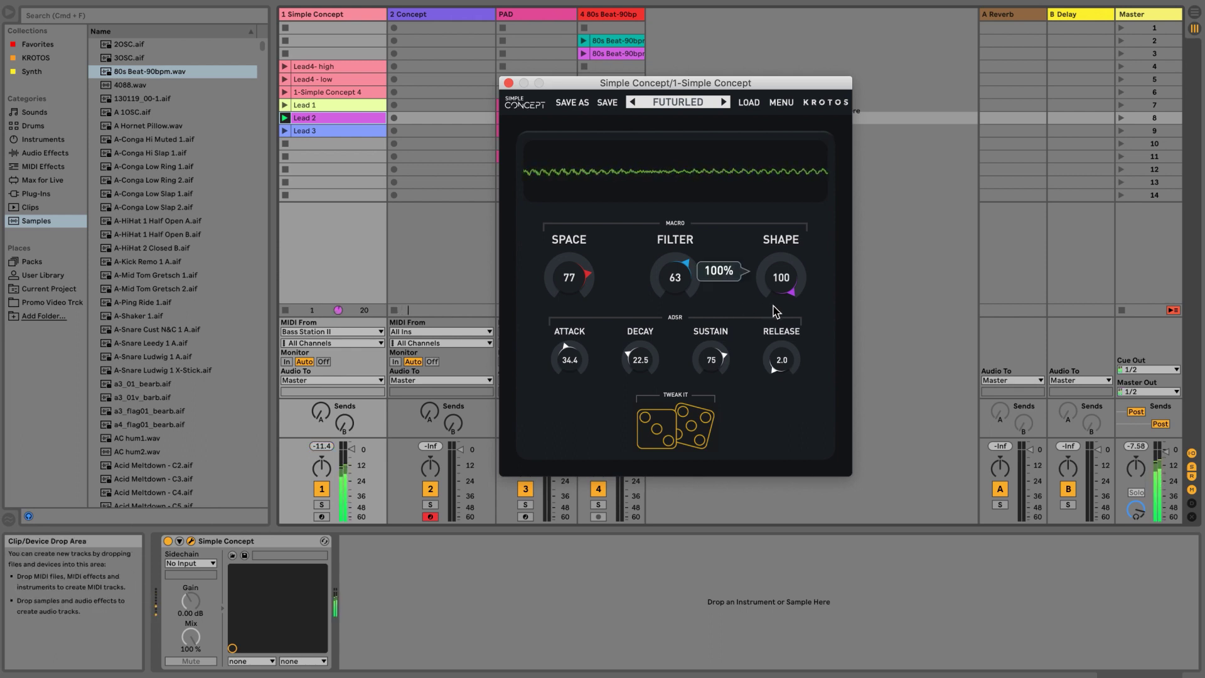
Lower the FUTURLED preset's Filter macro to 50, and sweep Space down to 0 and back up to 77.
mouse_move(803, 291)
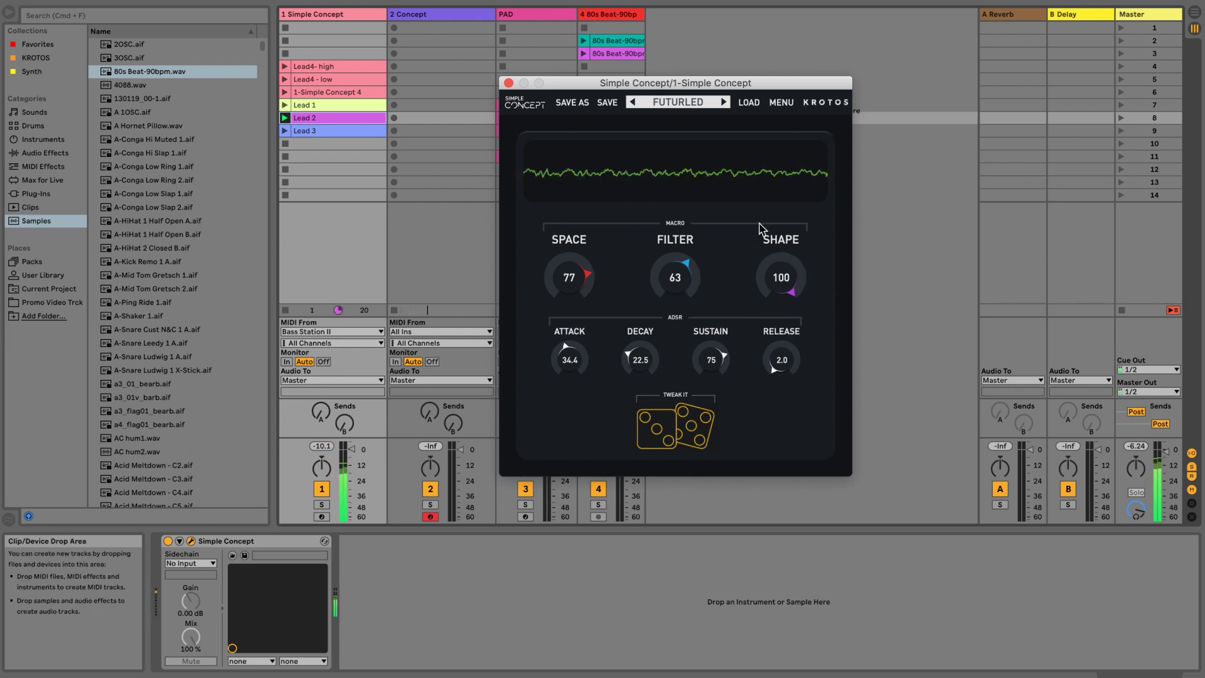
mouse_move(700, 273)
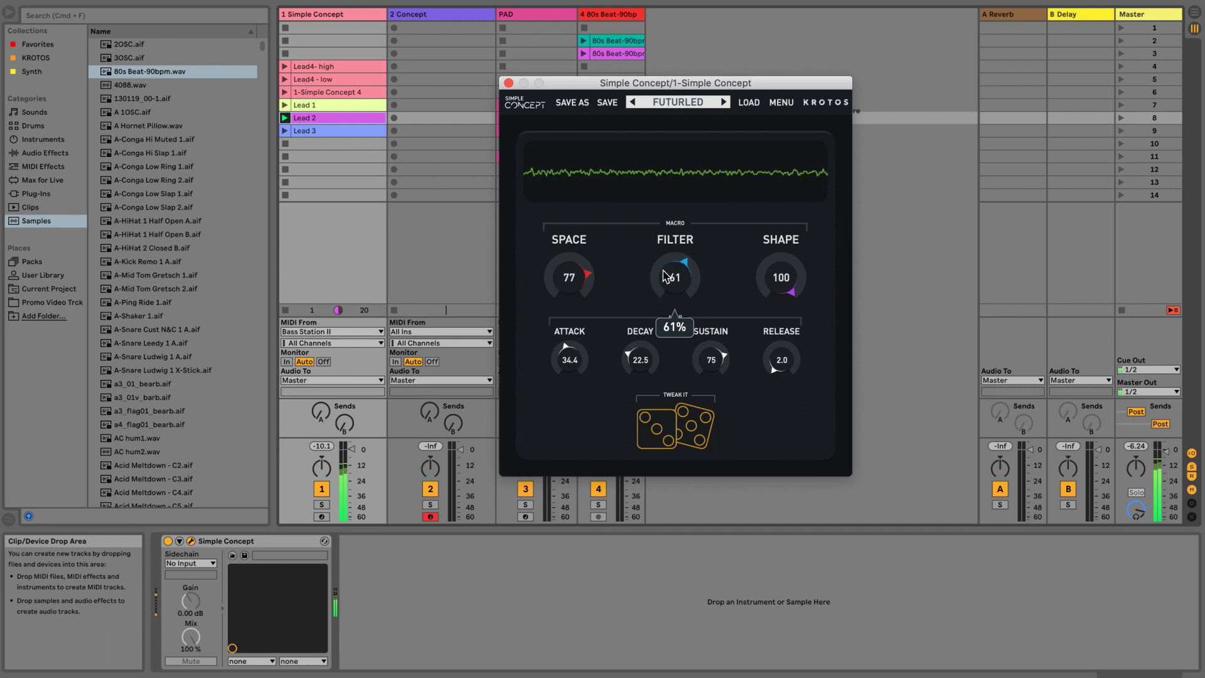
mouse_move(588, 270)
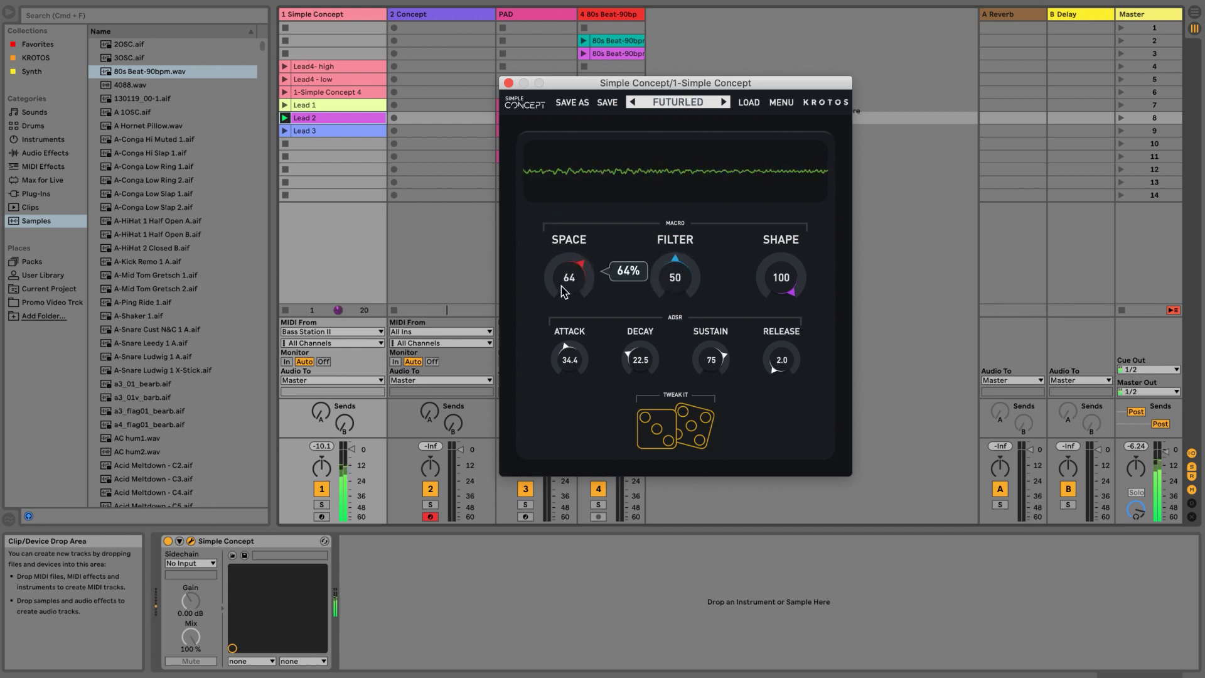
left_click_drag(555, 309, 540, 419)
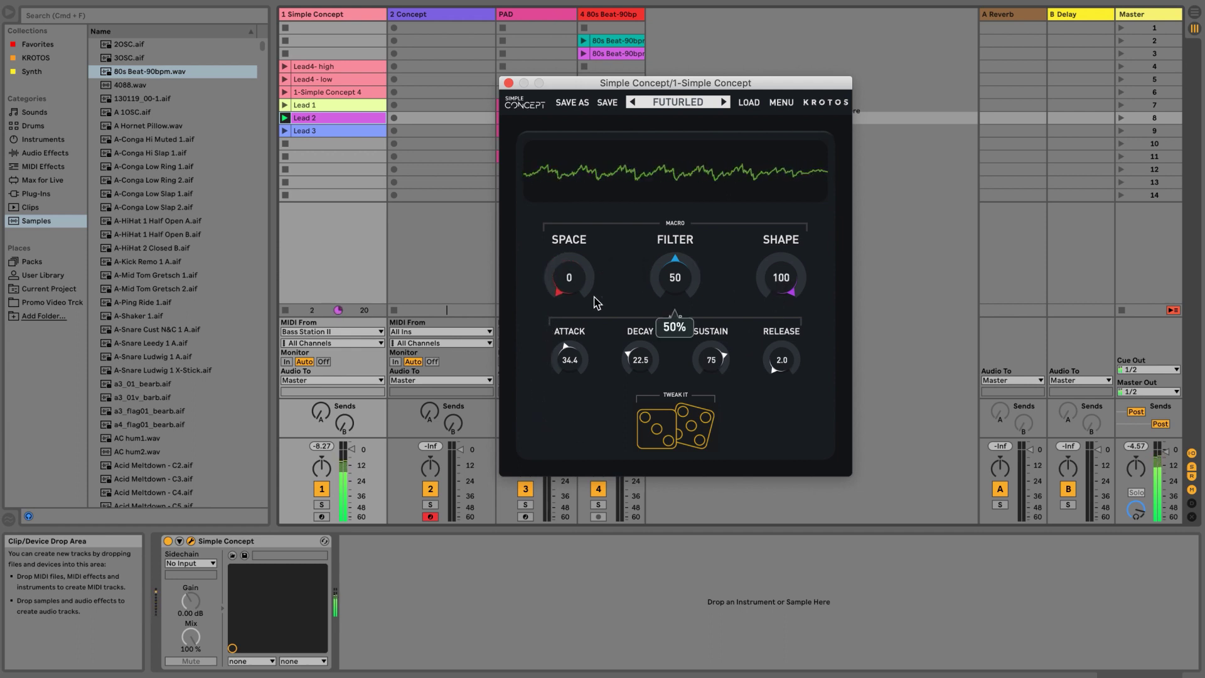
left_click_drag(564, 291, 566, 263)
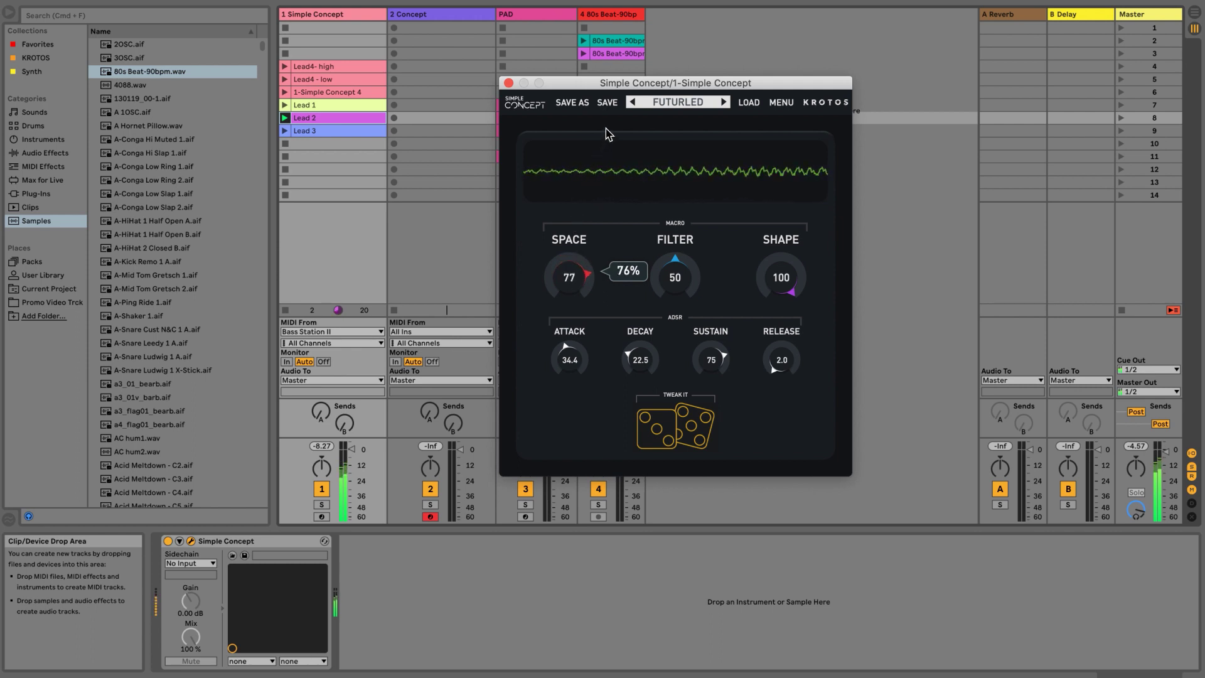
Lower the FUTURLED preset's macros to Filter 10, Space 52 and Shape 27.
left_click_drag(688, 273, 665, 364)
mouse_move(562, 283)
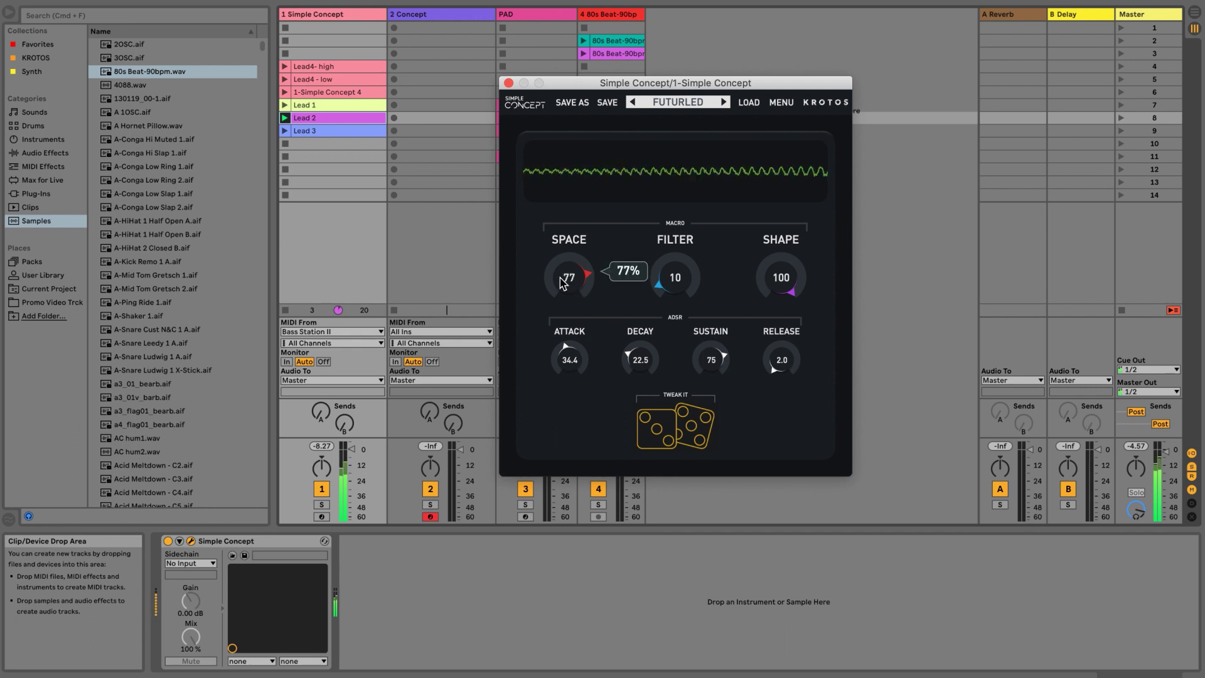
left_click_drag(556, 319, 557, 331)
left_click_drag(776, 263, 747, 354)
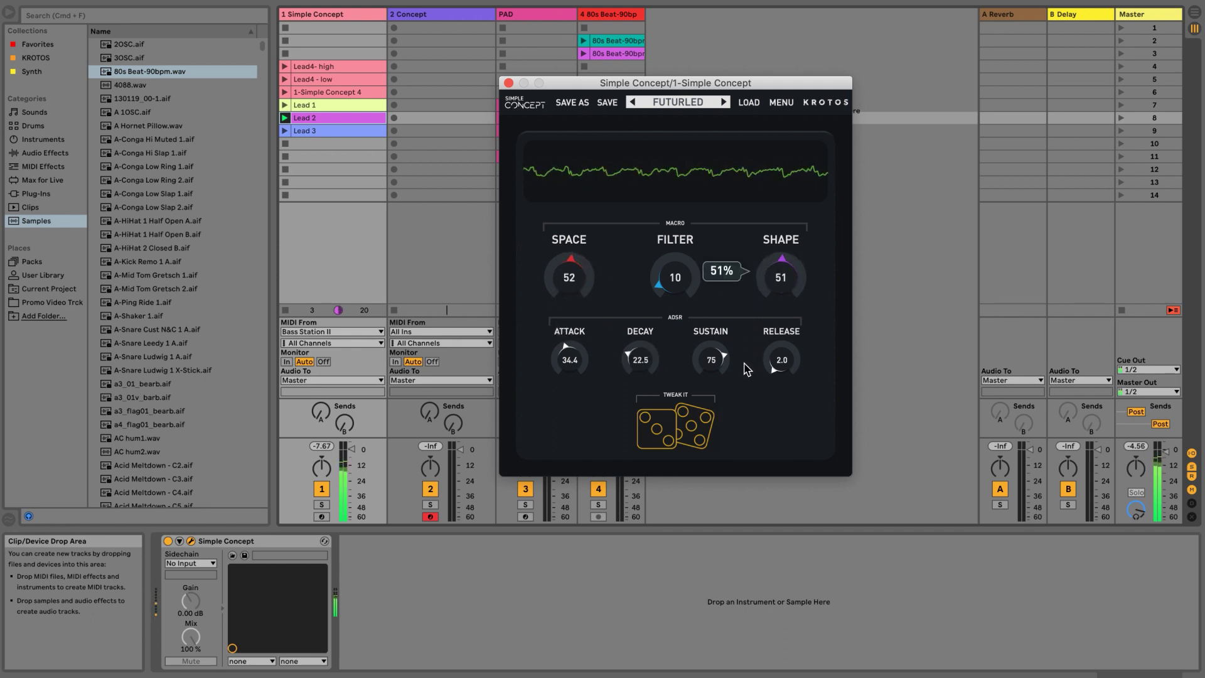
Raise the FUTURLED preset's Filter macro to 71 and its Shape macro to 40.
left_click_drag(677, 303, 678, 245)
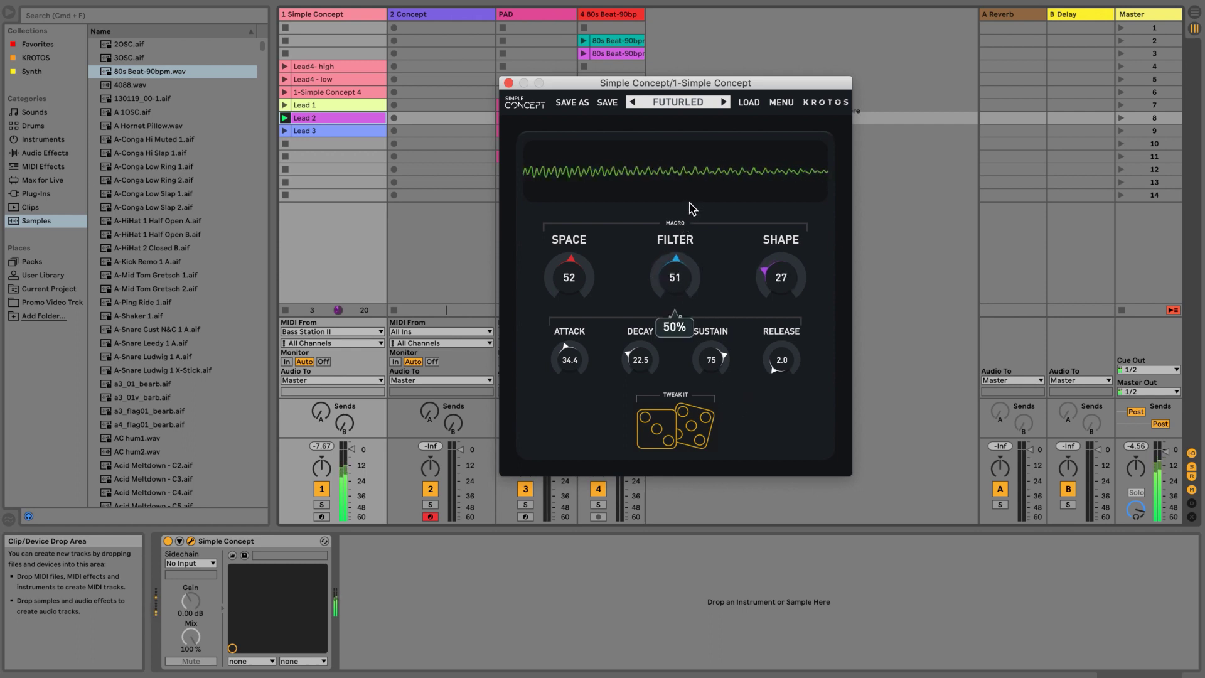
left_click_drag(702, 169, 703, 164)
mouse_move(778, 261)
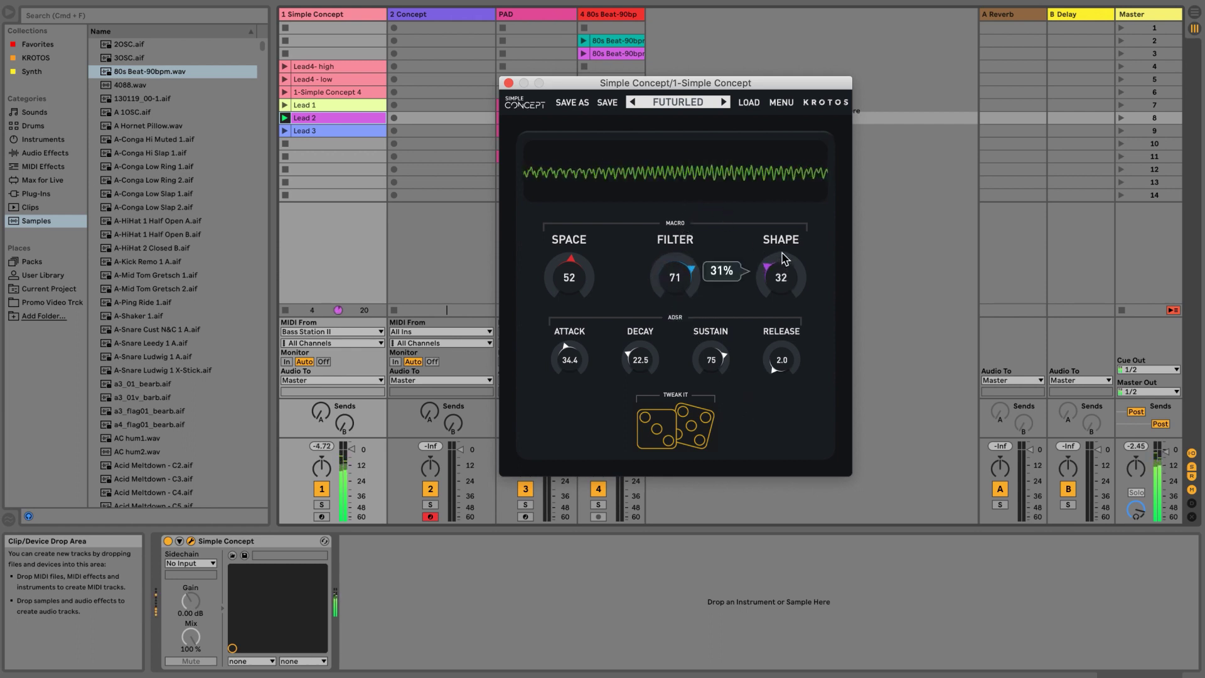
left_click_drag(786, 244, 787, 242)
Lower the FUTURLED preset's Space macro to 11 and Filter to 24, and raise Shape to 62.
mouse_move(679, 275)
left_click_drag(661, 290, 654, 308)
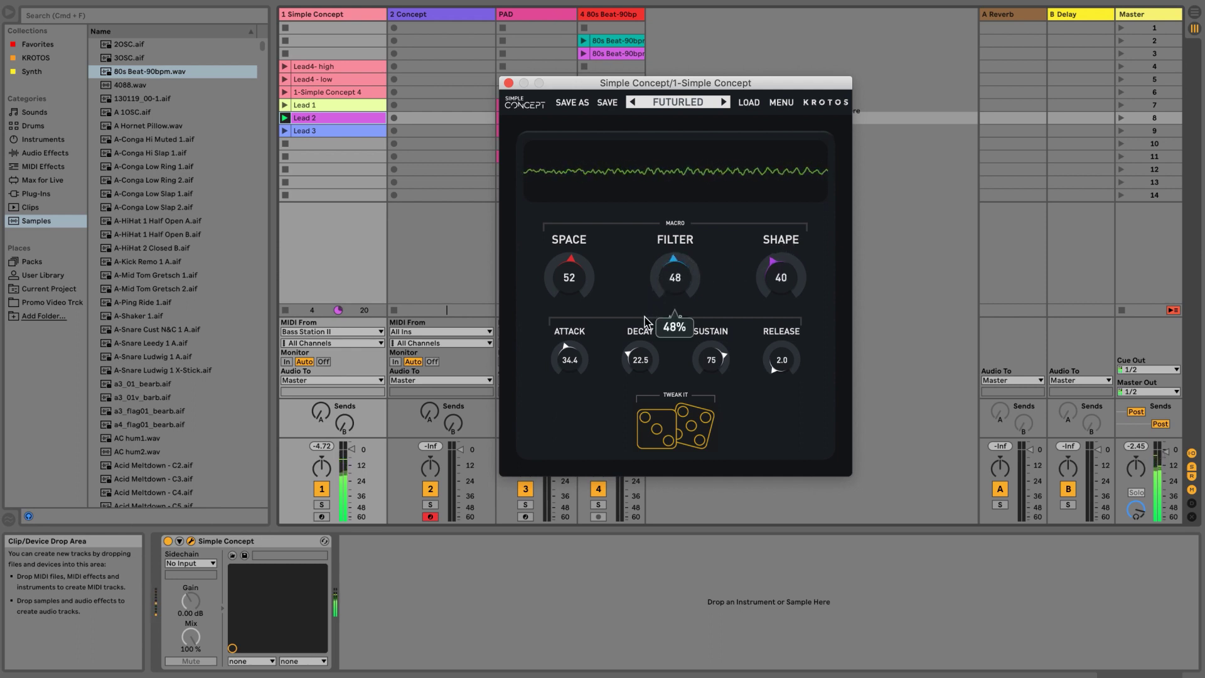
left_click_drag(572, 271, 583, 294)
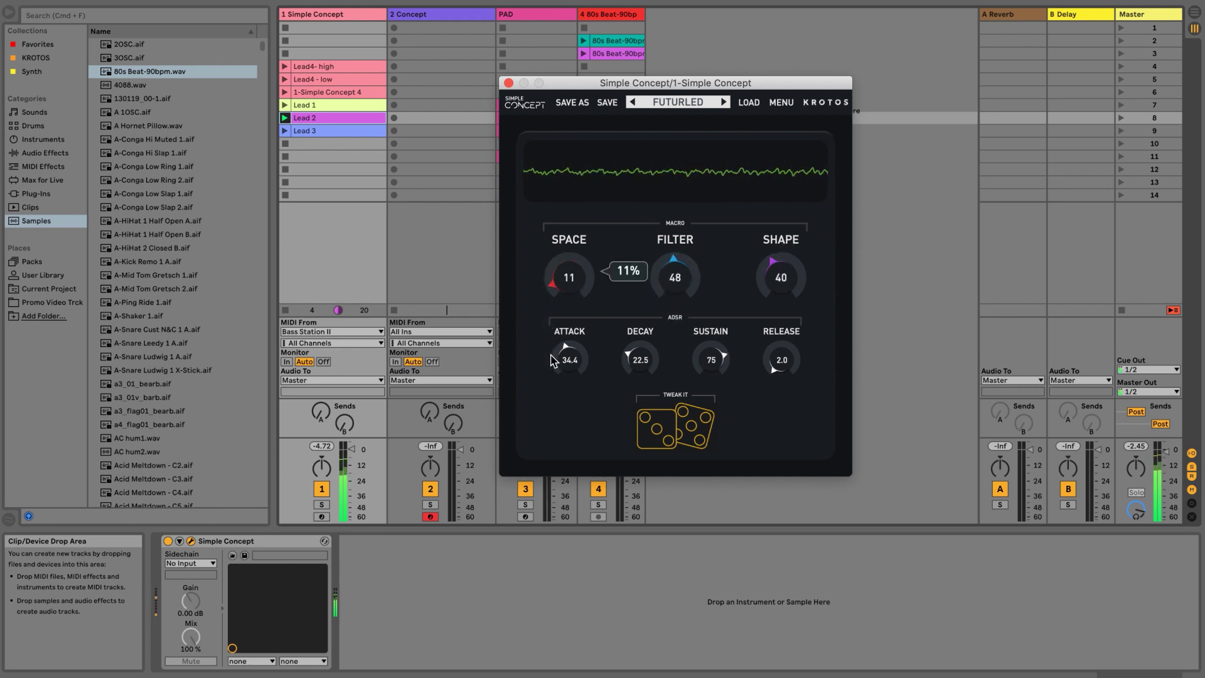
left_click_drag(772, 295, 779, 242)
left_click_drag(690, 281, 669, 314)
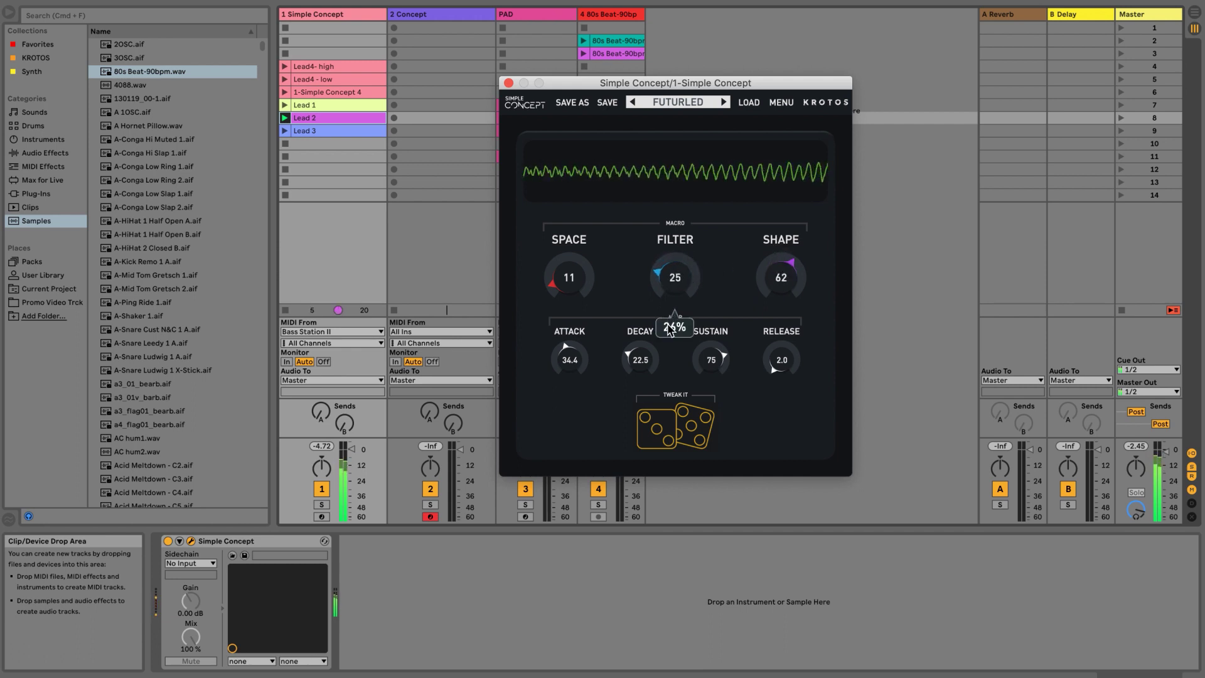
Load the SAW PLUCK factory preset from the plucks category and set its Filter LFO macro to 31.
left_click(708, 106)
mouse_move(703, 147)
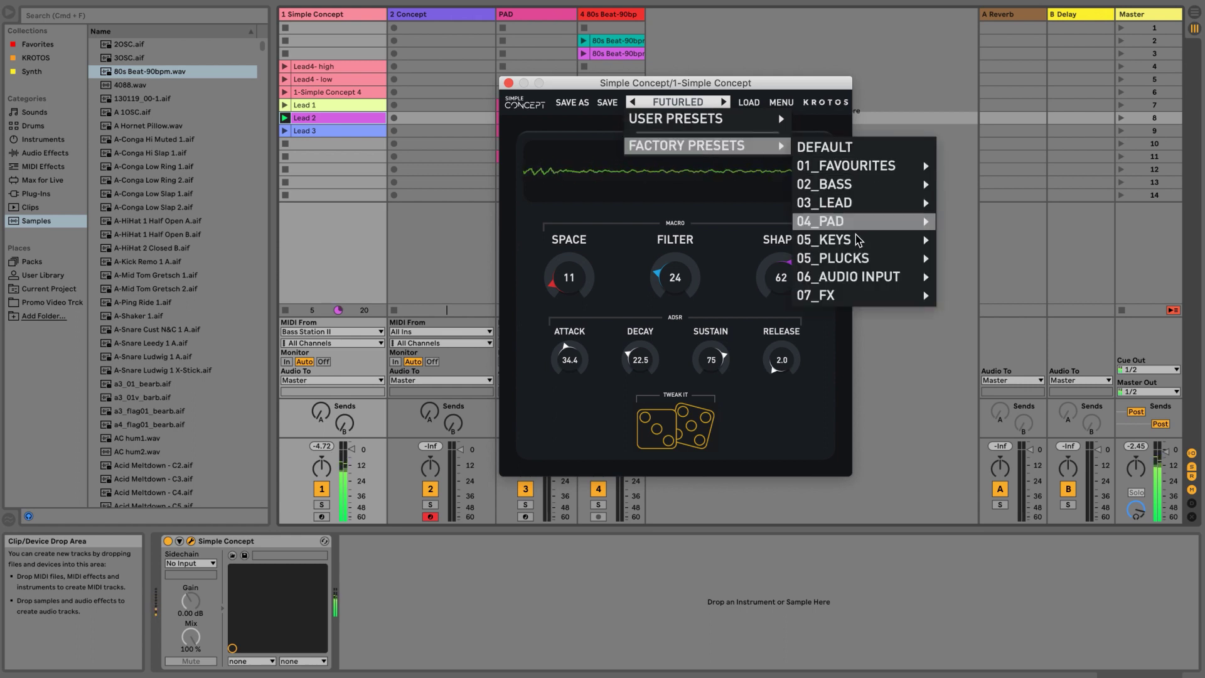
mouse_move(846, 263)
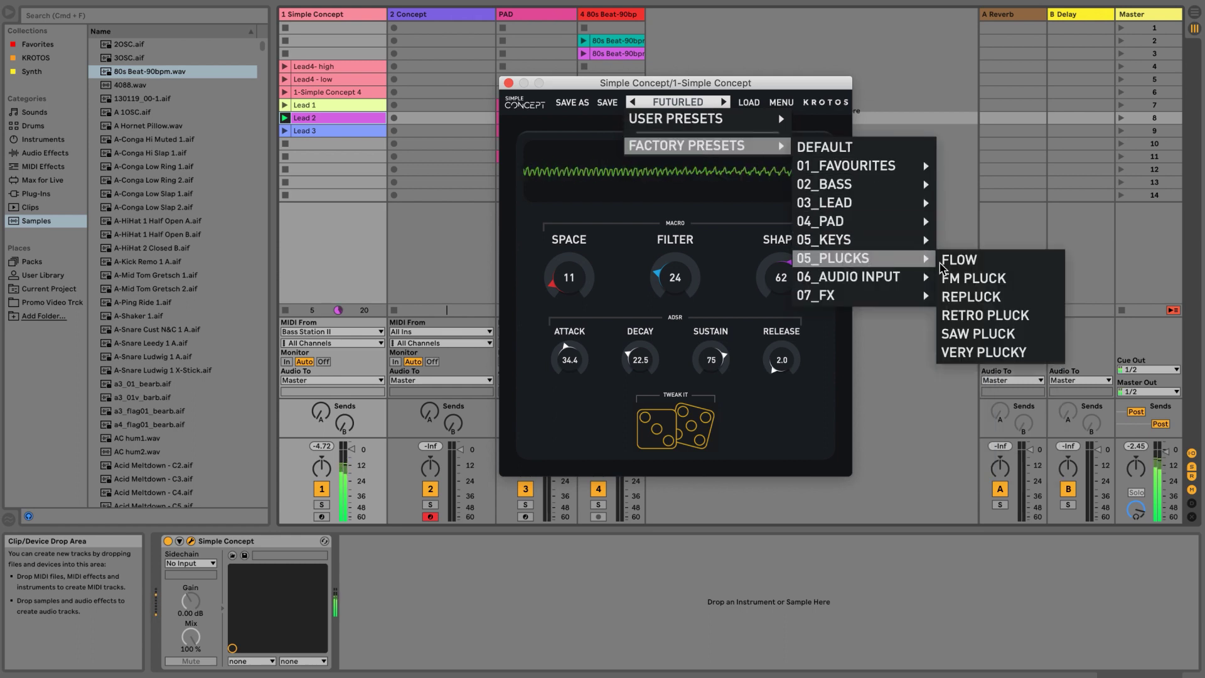
left_click(1005, 343)
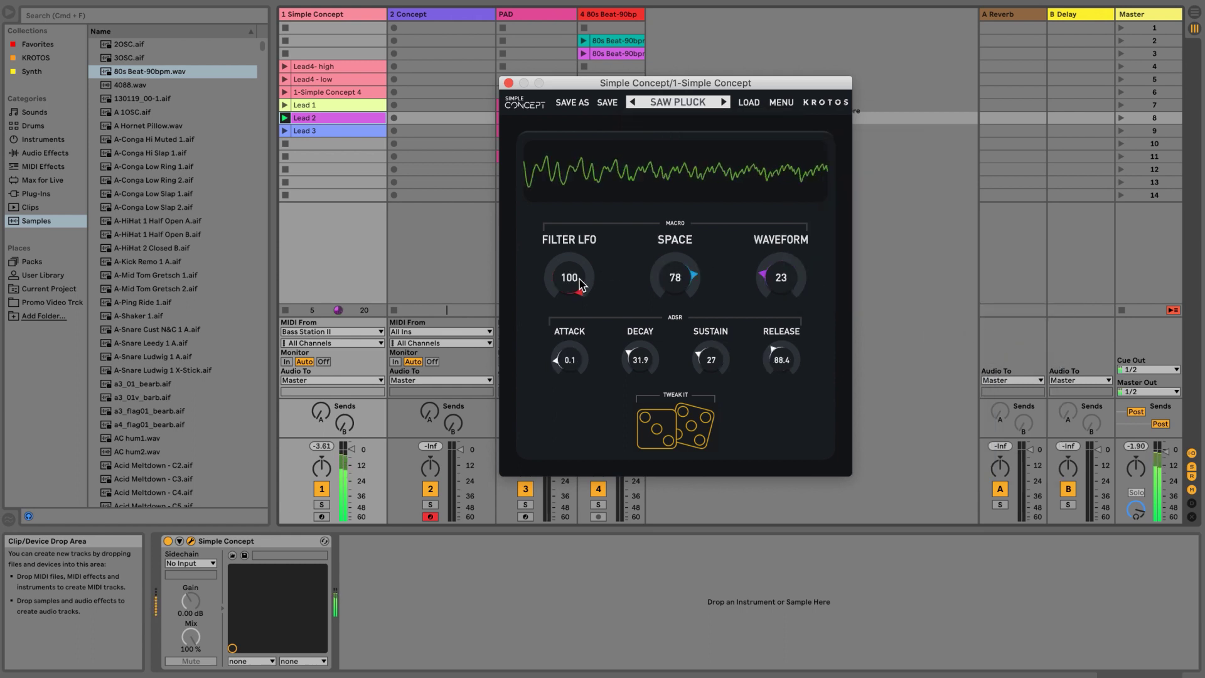
left_click_drag(577, 276, 563, 282)
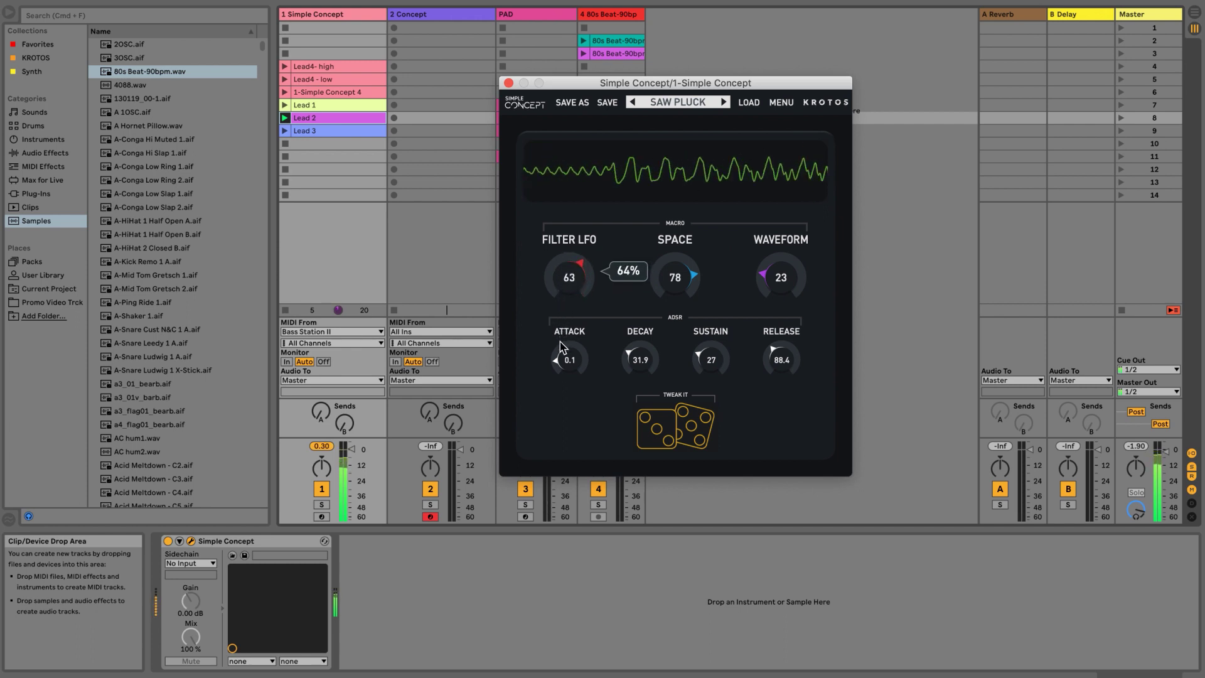
left_click_drag(565, 392, 575, 422)
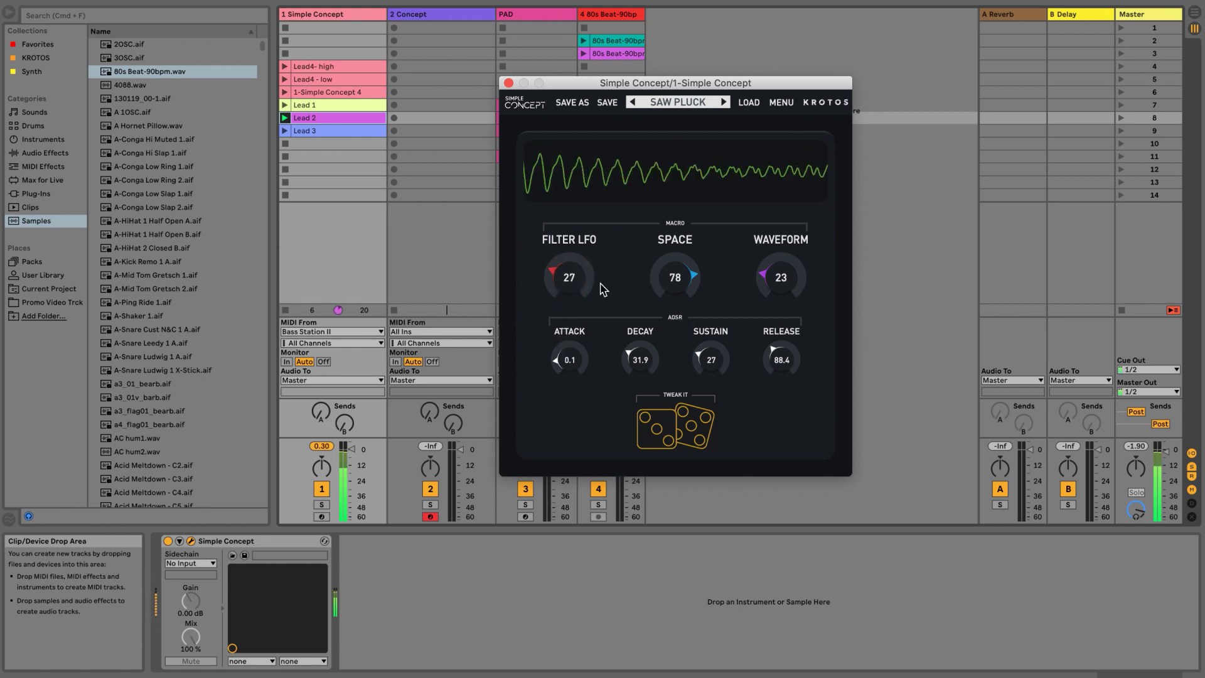
left_click_drag(603, 288, 600, 276)
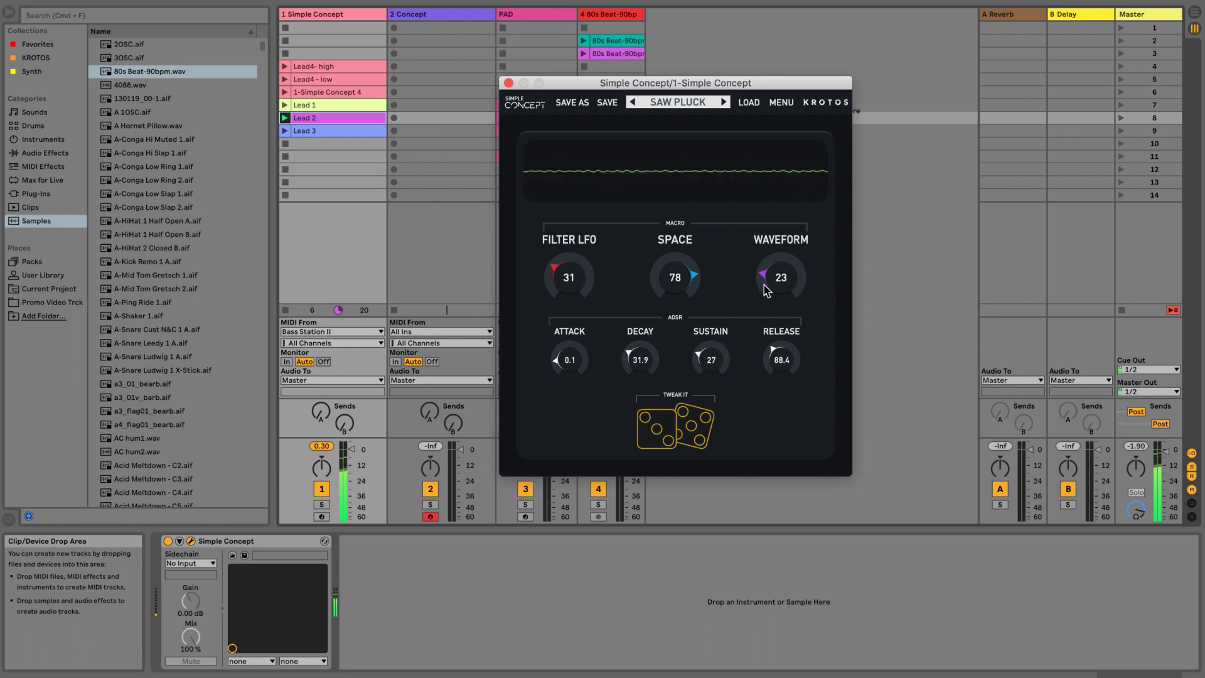
Set the SAW PLUCK preset's macros to Waveform 99, Space 17 and Filter LFO 51.
left_click_drag(765, 291, 766, 253)
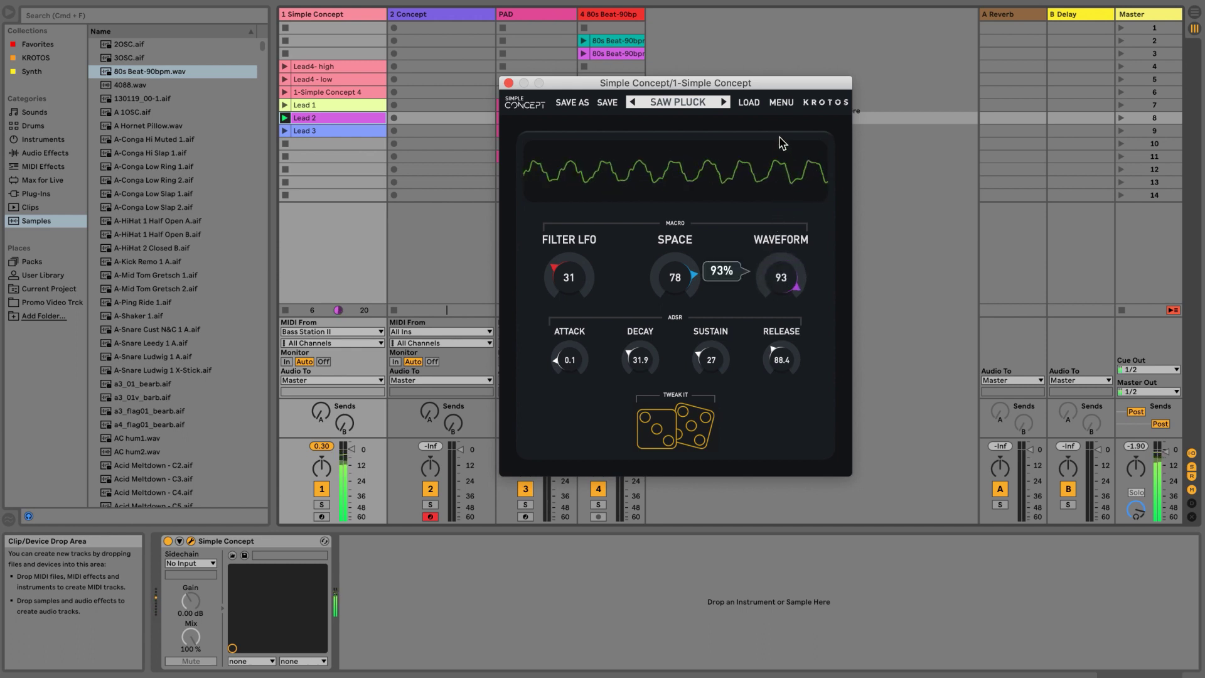
left_click_drag(782, 143, 782, 135)
left_click_drag(677, 259, 641, 388)
left_click_drag(587, 294, 591, 248)
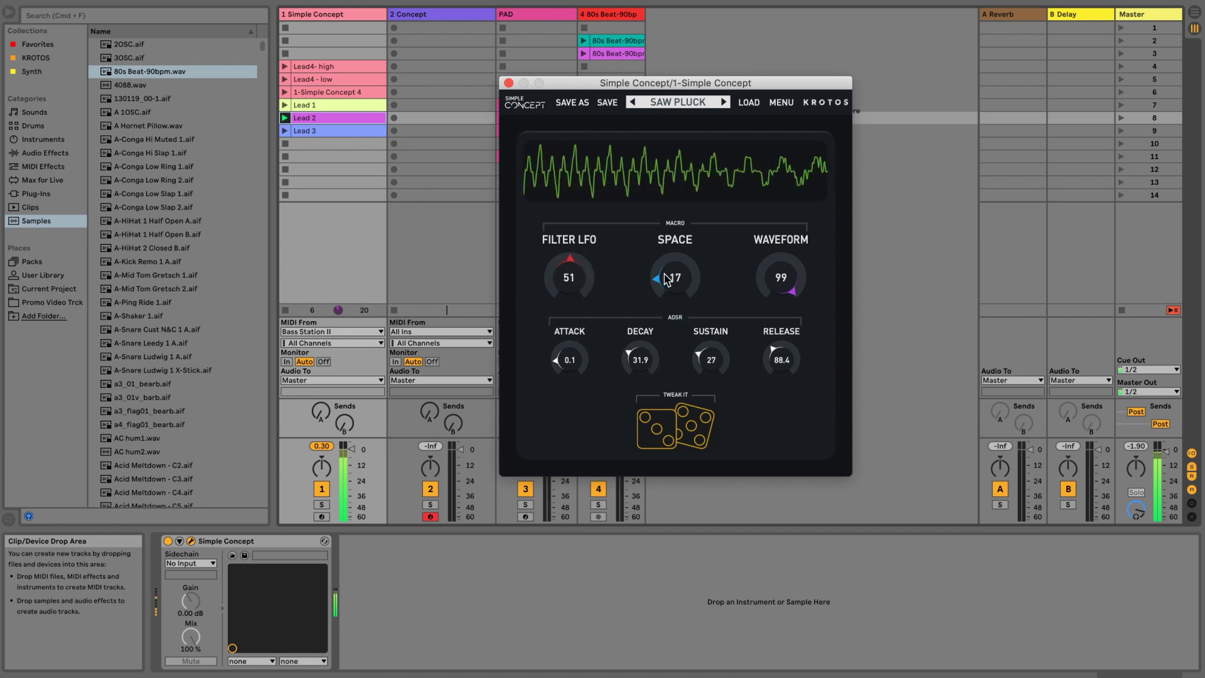
Raise the SAW PLUCK preset's Space macro to 37 and its Filter LFO macro to about 97.
left_click_drag(667, 280, 667, 243)
left_click_drag(569, 272, 569, 231)
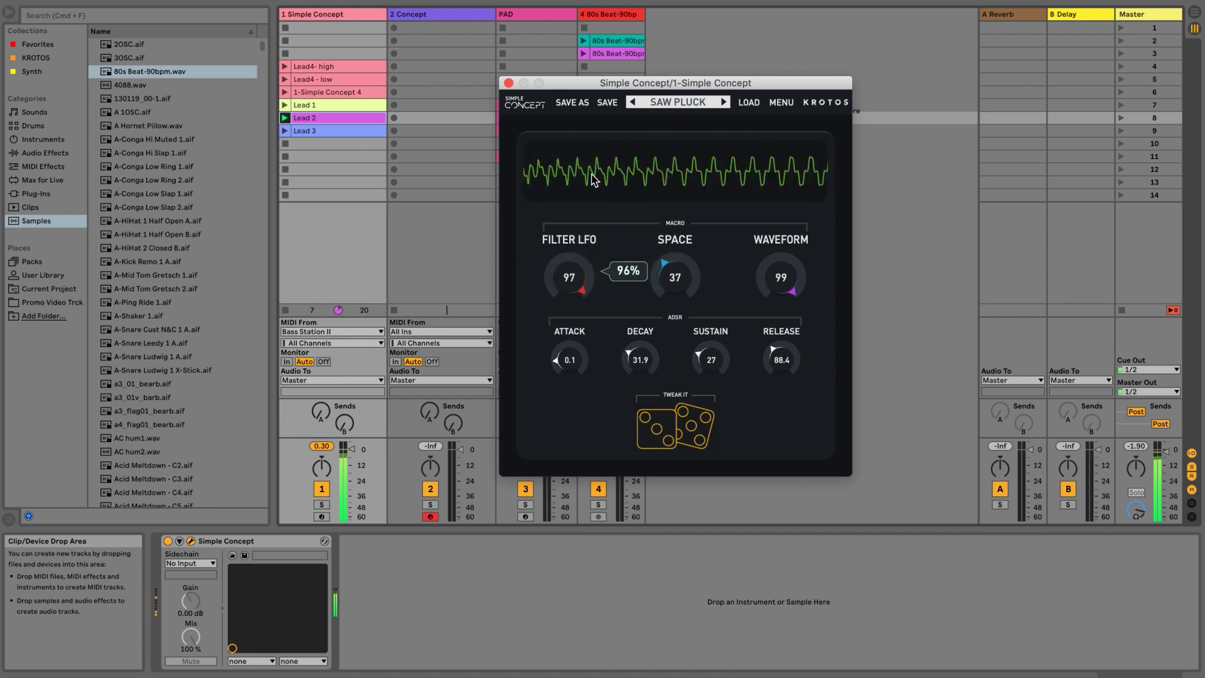
left_click_drag(593, 180, 593, 169)
Lower the SAW PLUCK preset's Waveform macro to 17 and Filter LFO to 31, and raise Space to about 68.
left_click_drag(781, 277, 746, 396)
left_click_drag(577, 276, 564, 414)
left_click_drag(779, 274, 761, 322)
left_click_drag(694, 282, 680, 239)
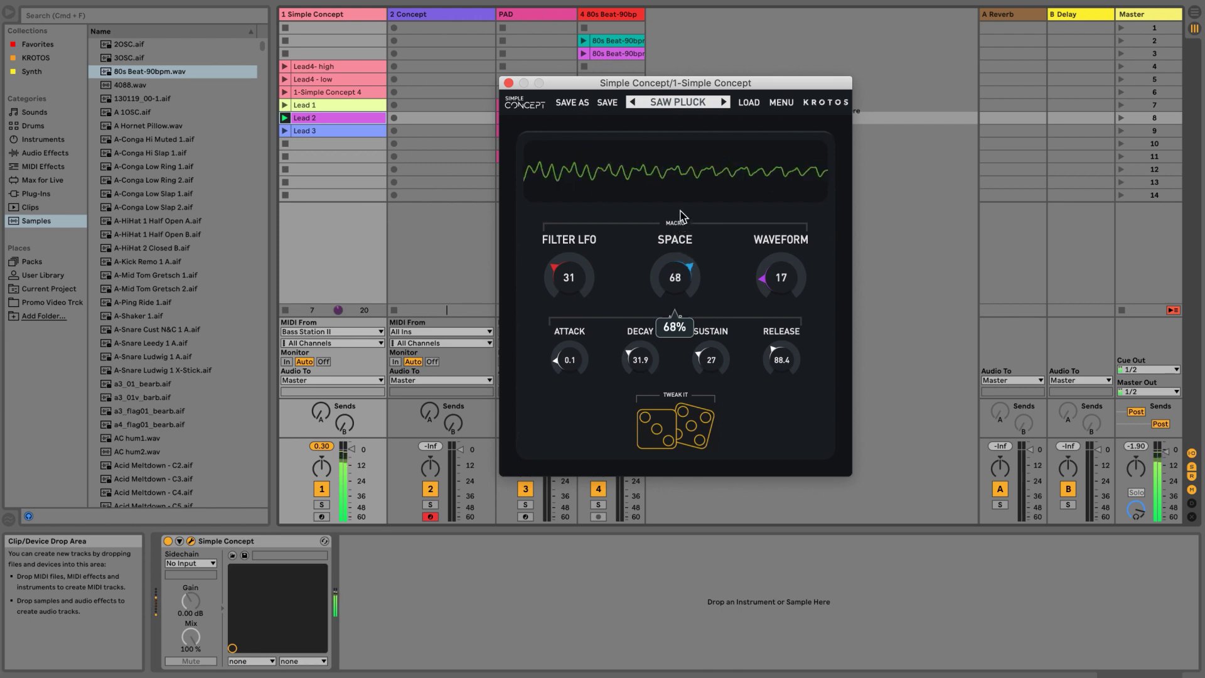
left_click_drag(682, 199, 682, 189)
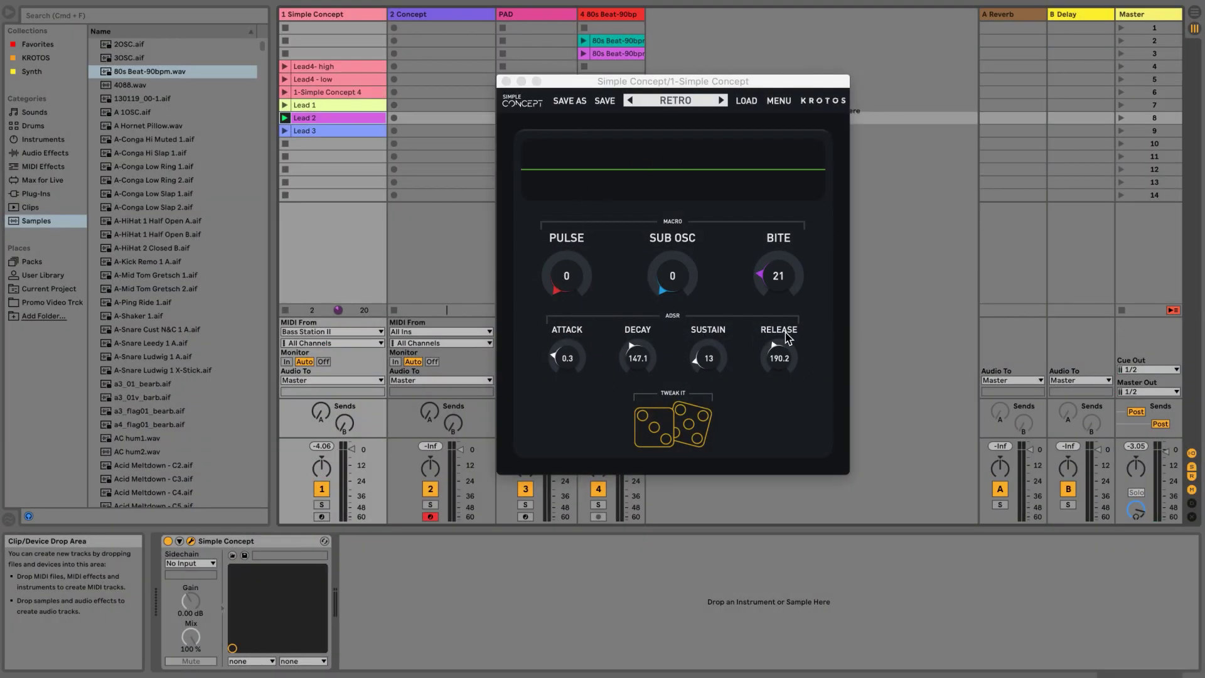
Lengthen the RETRO preset's Attack to 938.1 and Release to 2.5, and raise Sub Osc to 73 and Bite to 34.
left_click(568, 364)
left_click_drag(567, 353, 583, 272)
left_click_drag(780, 359, 780, 295)
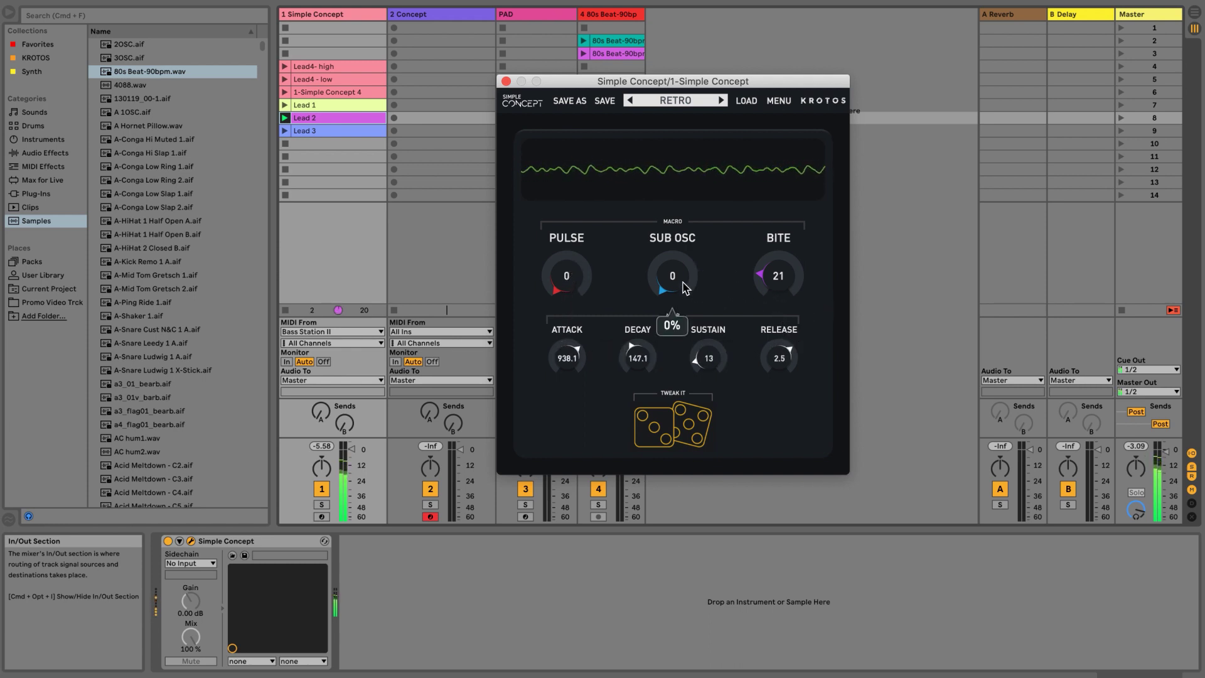
left_click_drag(684, 276, 683, 237)
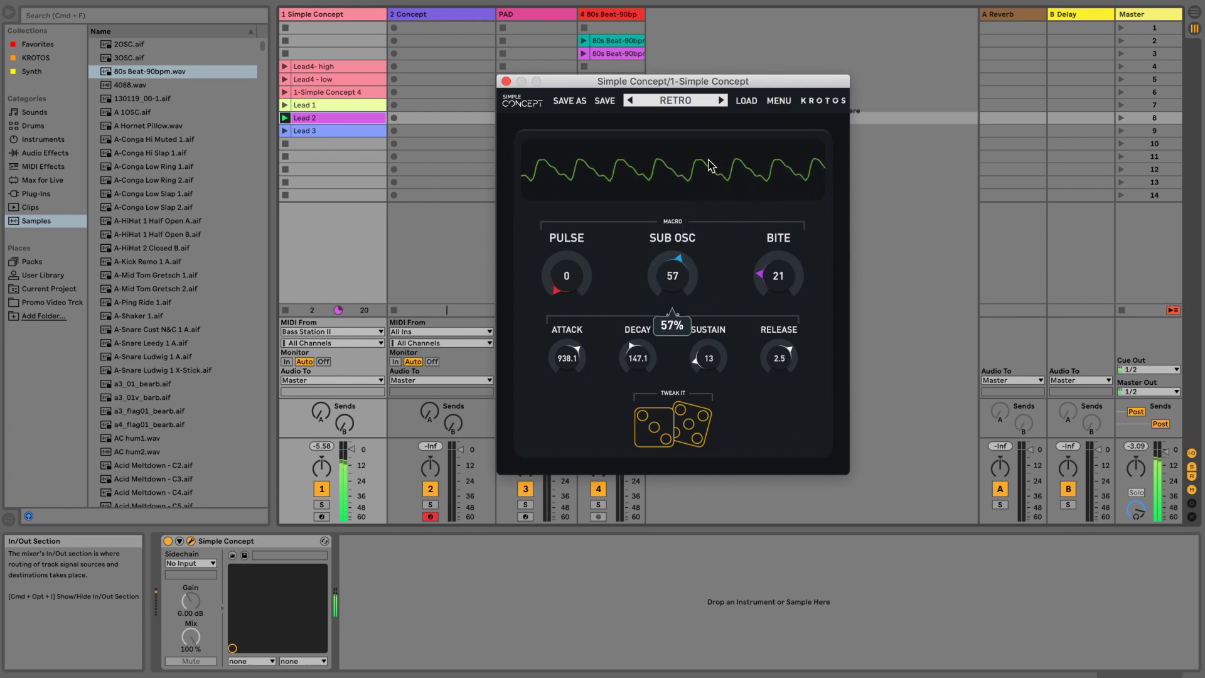
mouse_move(779, 281)
left_mouse_down()
mouse_move(780, 256)
mouse_move(761, 281)
left_mouse_up()
Reshape the RETRO preset's envelope to Attack 0.1, Decay 567.2, Sustain 4 and Release 2.1.
left_click_drag(774, 349, 742, 459)
left_click_drag(573, 357, 559, 490)
left_click_drag(637, 355, 632, 388)
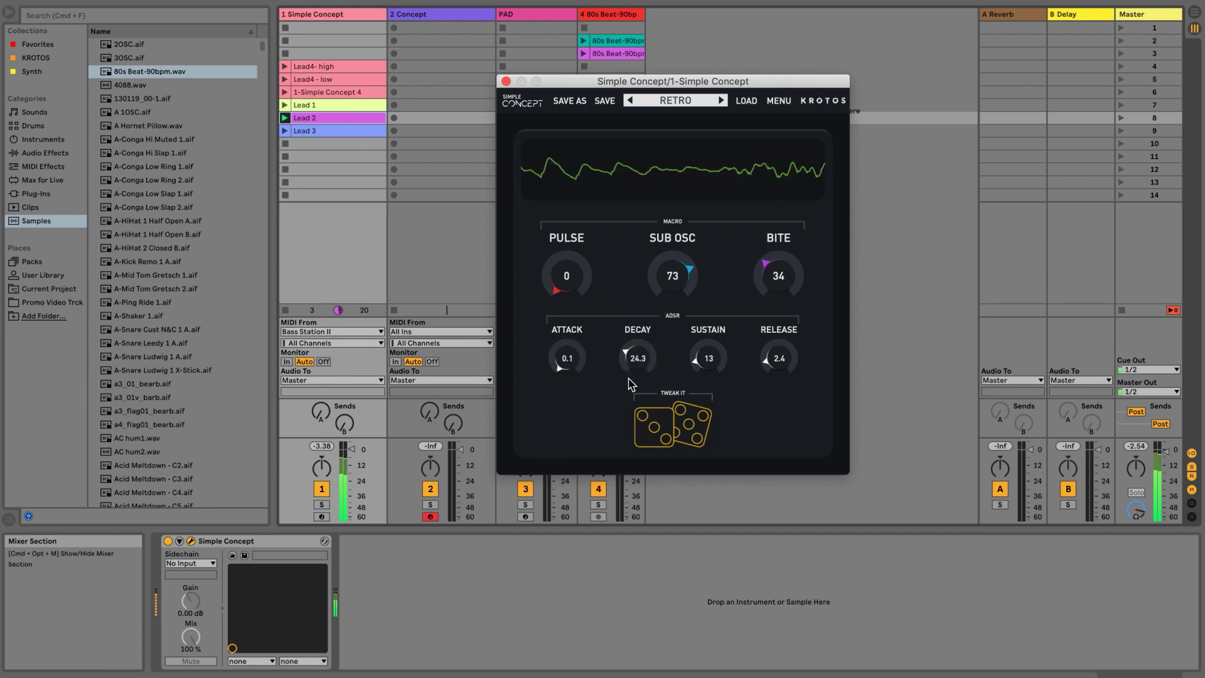
left_click_drag(699, 359, 769, 359)
left_click_drag(638, 359, 649, 309)
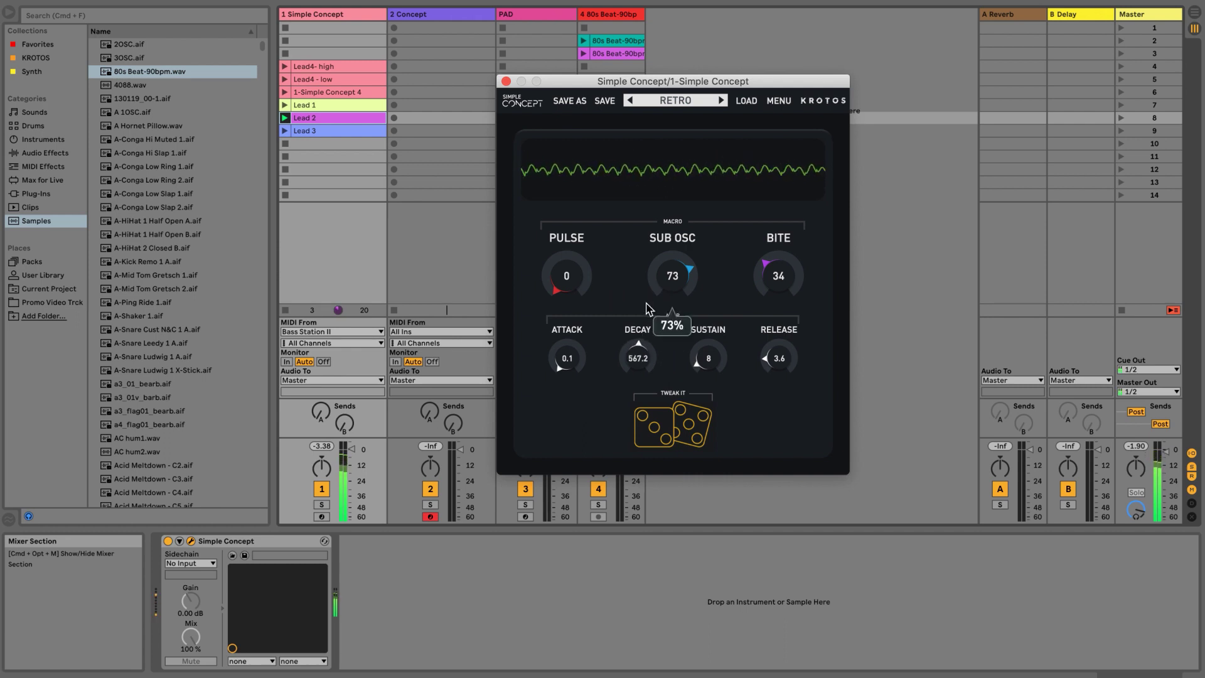
mouse_move(772, 356)
left_click_drag(771, 371, 708, 371)
Set the RETRO preset's Bite macro to 24 and raise its Pulse macro to 71.
left_click_drag(777, 273, 778, 262)
left_click_drag(566, 277, 609, 172)
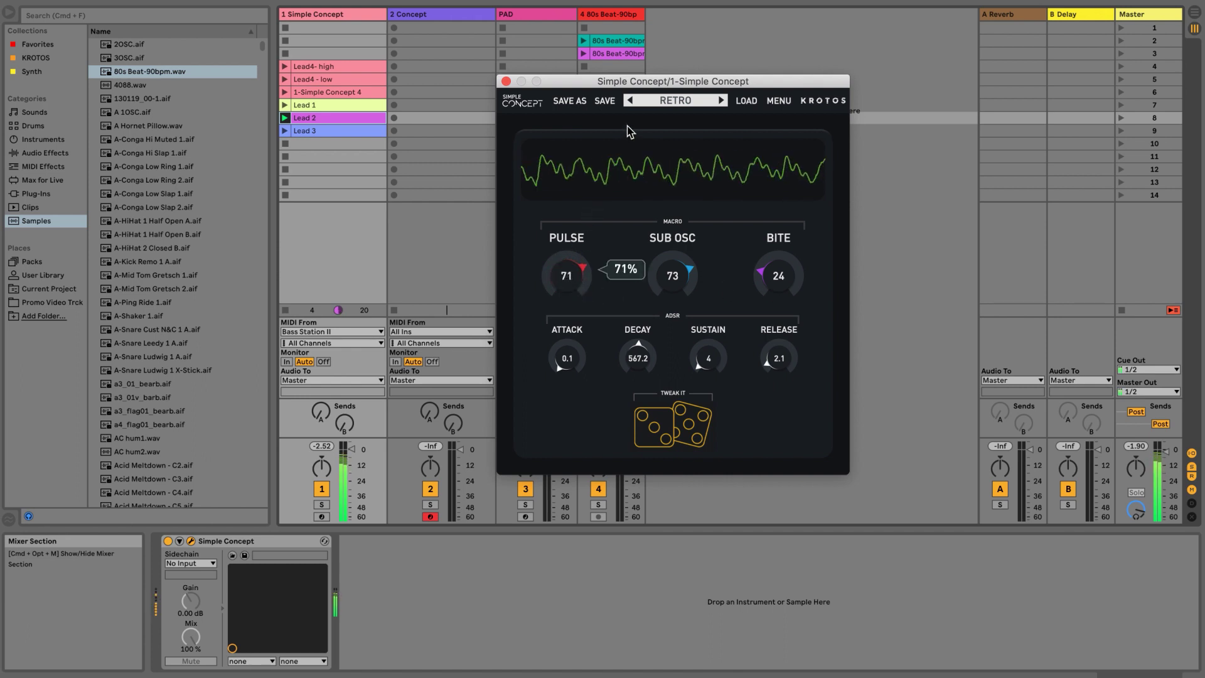
left_click_drag(630, 132, 630, 133)
Lengthen the RETRO preset's Release to 231.3 and beyond while sweeping Pulse up to 74 and back down.
left_click_drag(778, 361, 779, 329)
left_click_drag(591, 253, 594, 246)
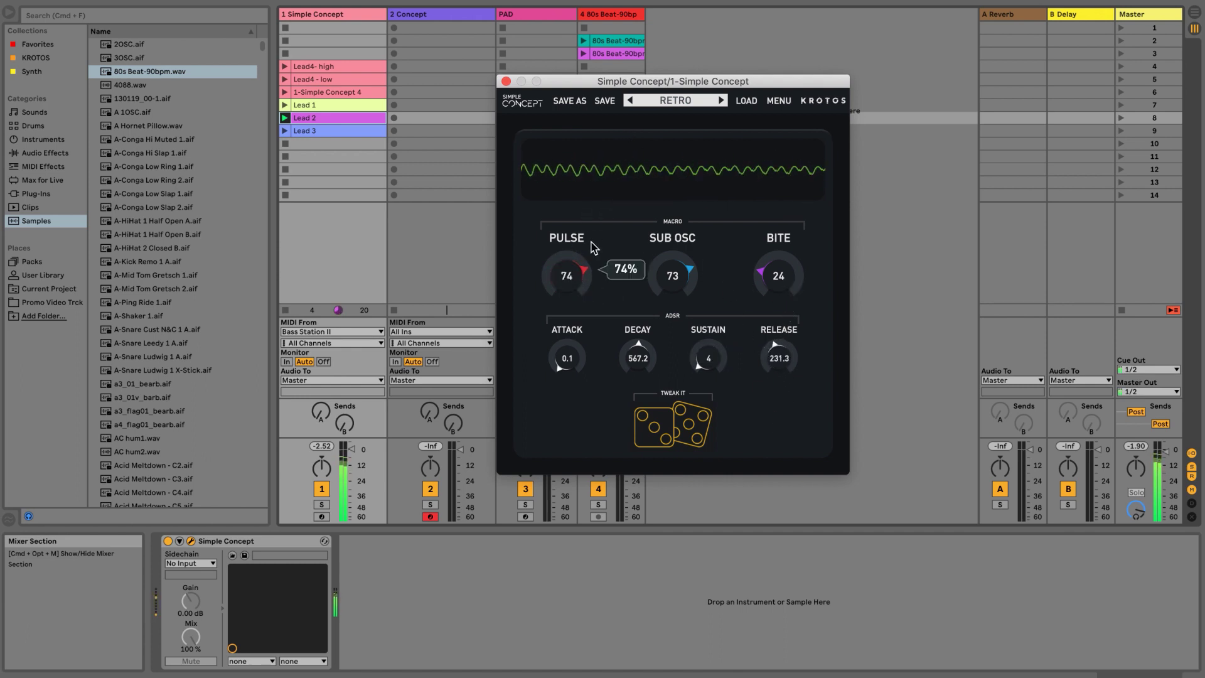
left_click_drag(566, 293, 568, 310)
left_click_drag(784, 359, 796, 329)
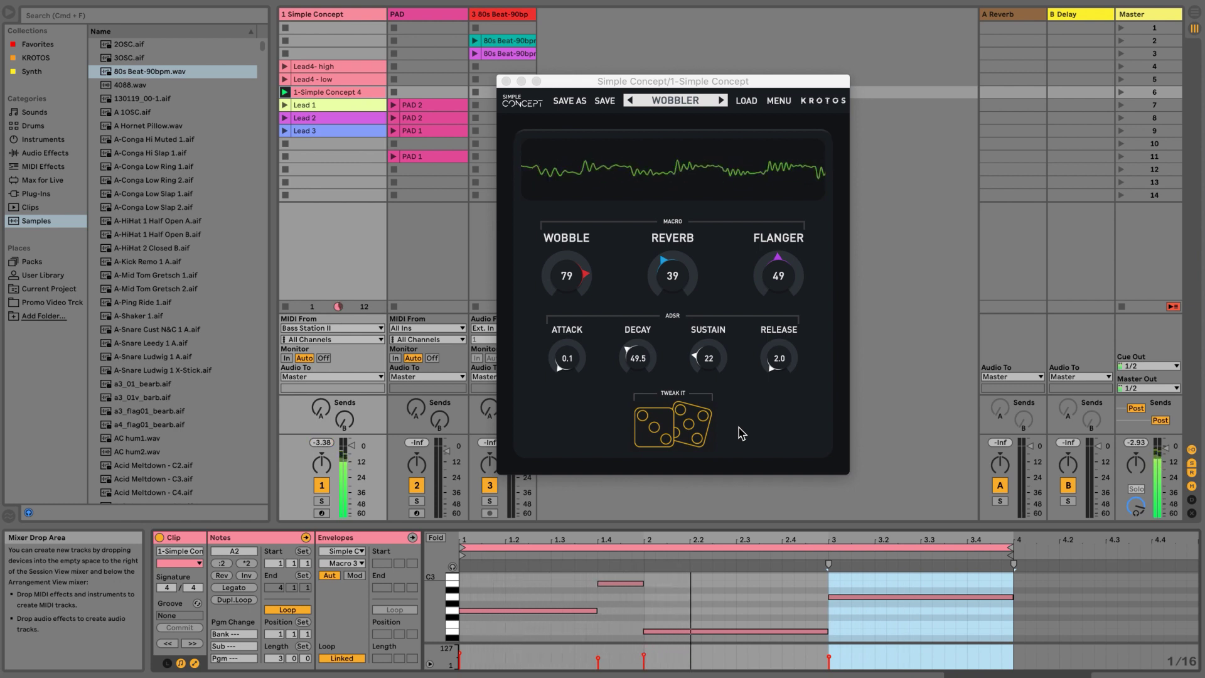
Lower the WOBBLER preset's Reverb macro to 22 and randomise the sound twice with Tweak It.
left_click_drag(667, 280, 667, 306)
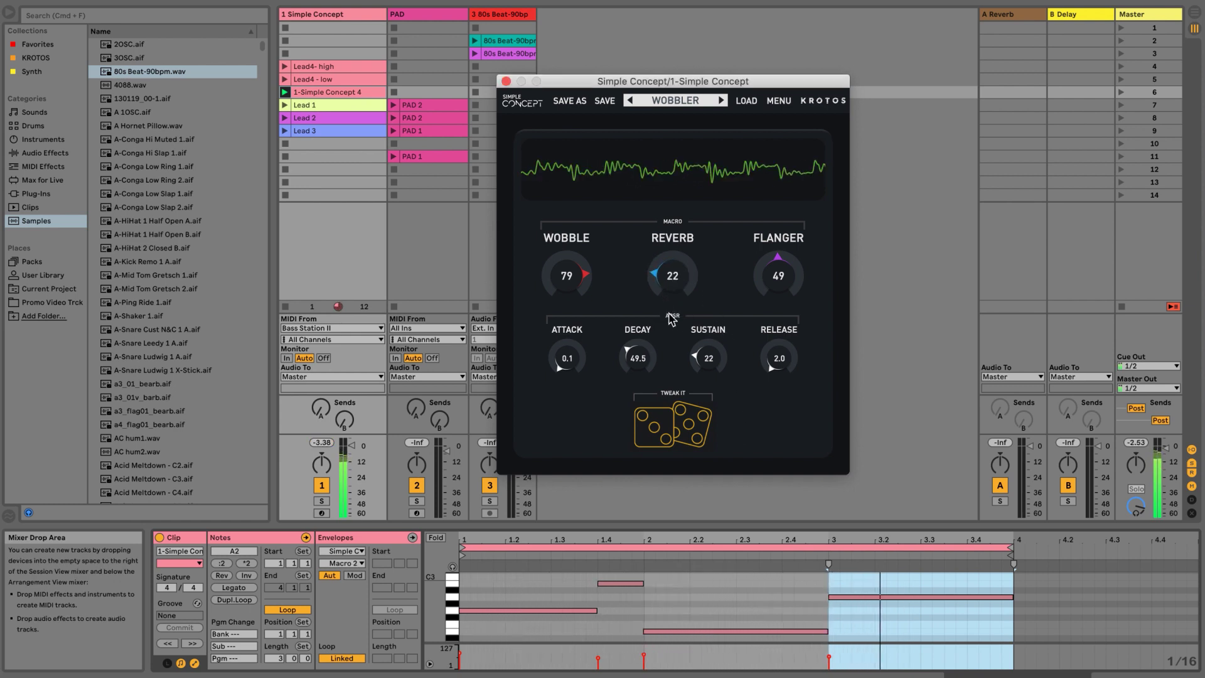
left_click(694, 431)
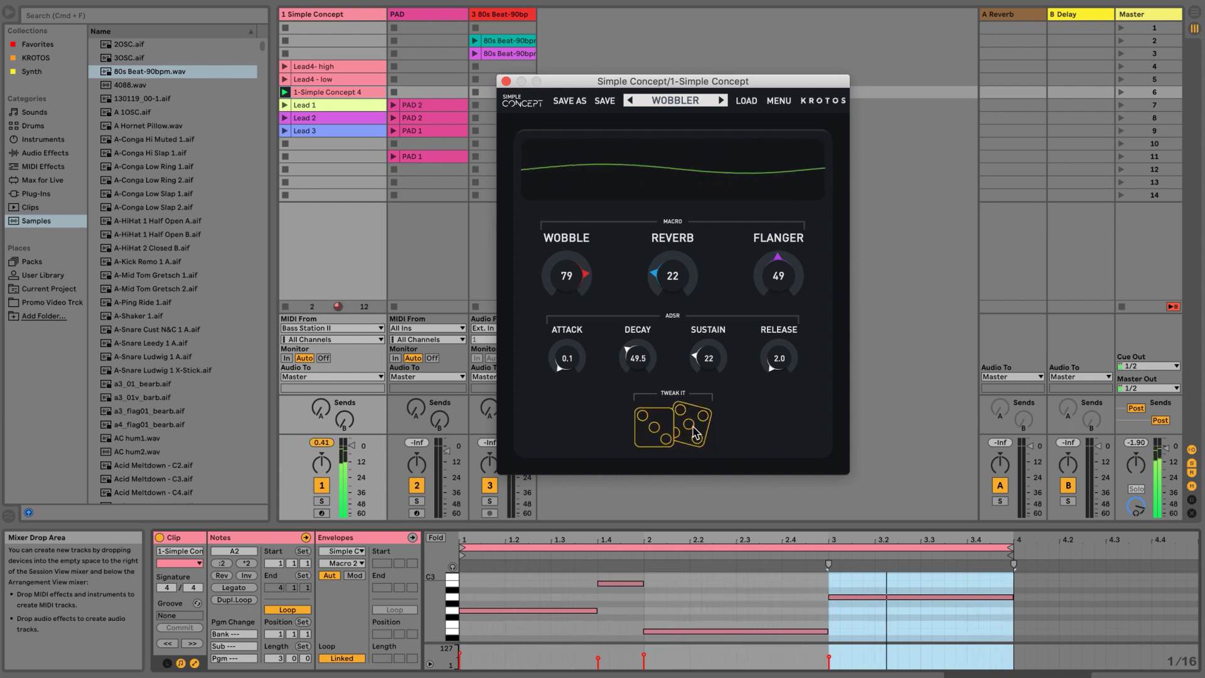
left_click(683, 429)
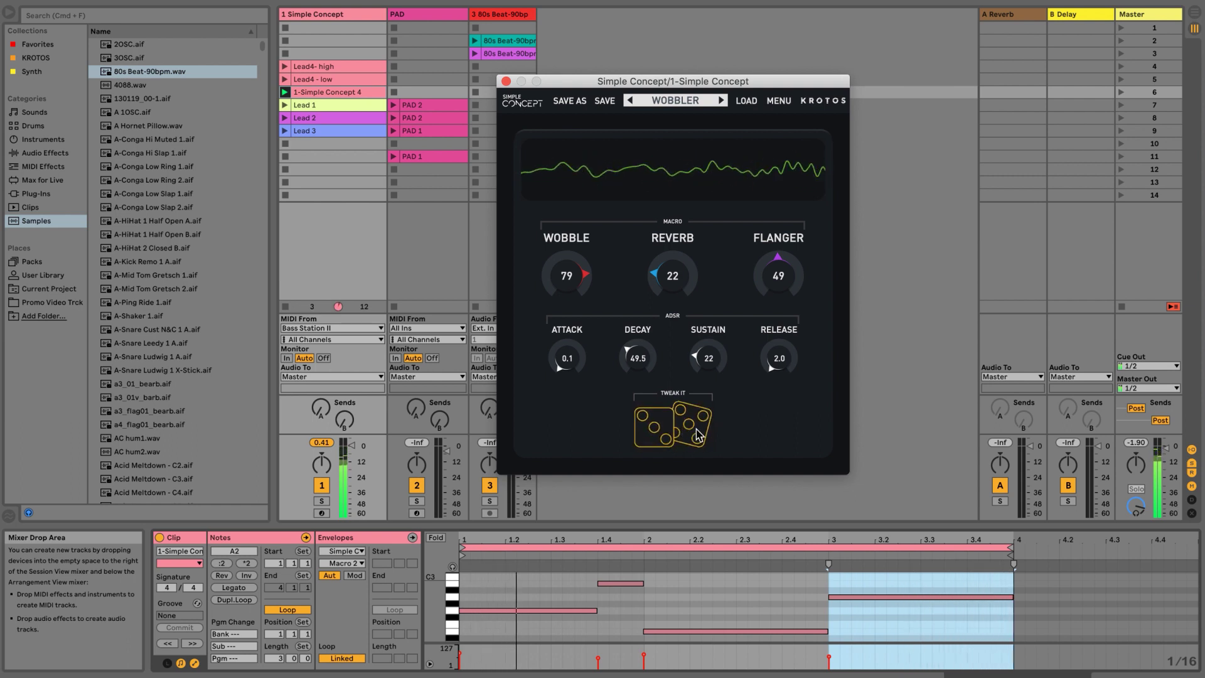
Set the WOBBLER preset's macros to Wobble 18, Reverb 38 and Flanger 23.
left_click_drag(568, 277, 565, 397)
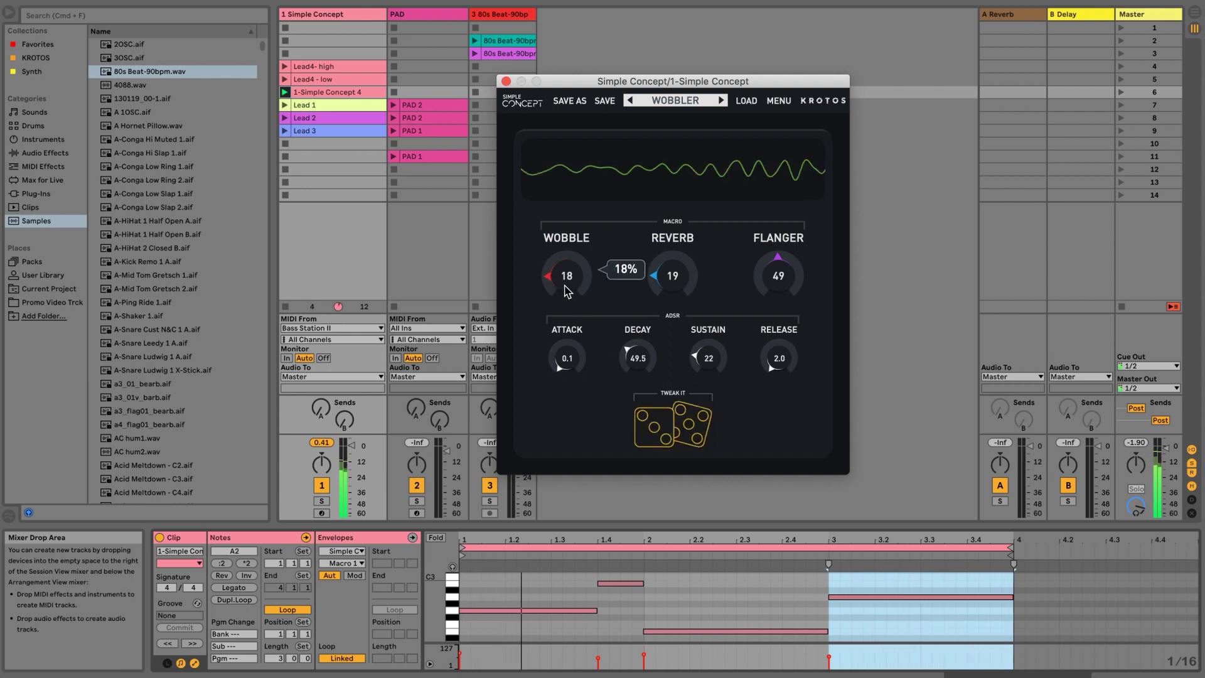
left_click_drag(668, 295, 684, 249)
left_click_drag(778, 277, 797, 358)
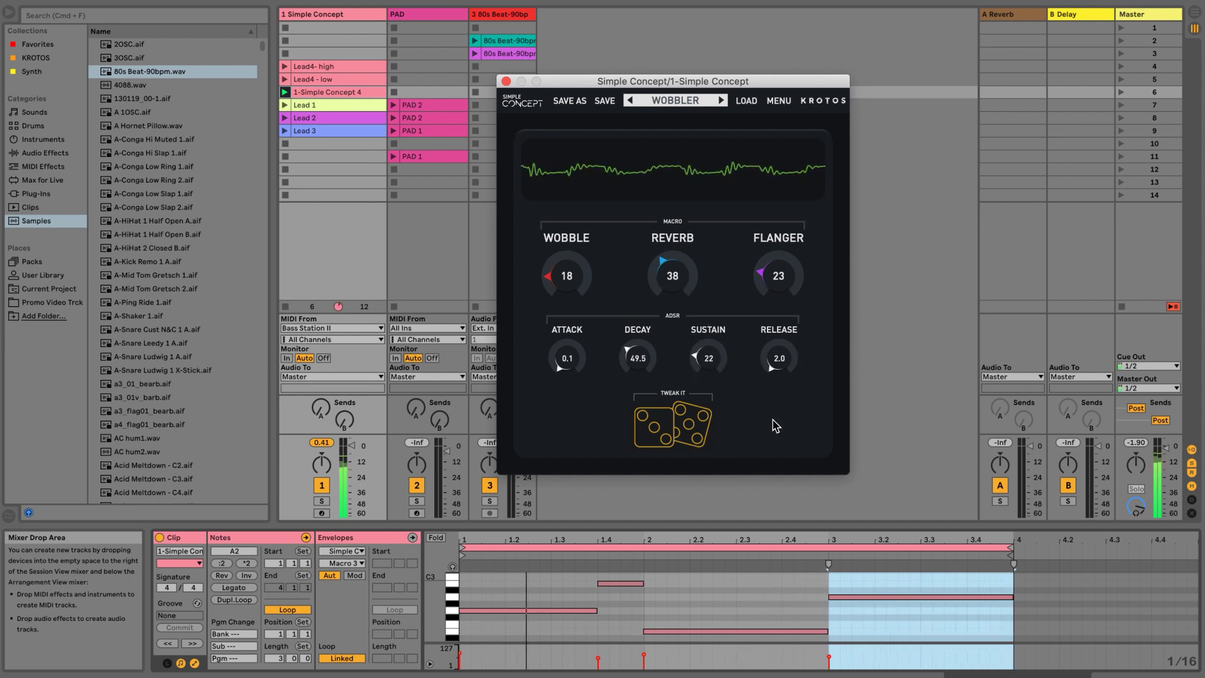
Open the prompt for saving the sound as a new preset and cancel it.
left_click(571, 102)
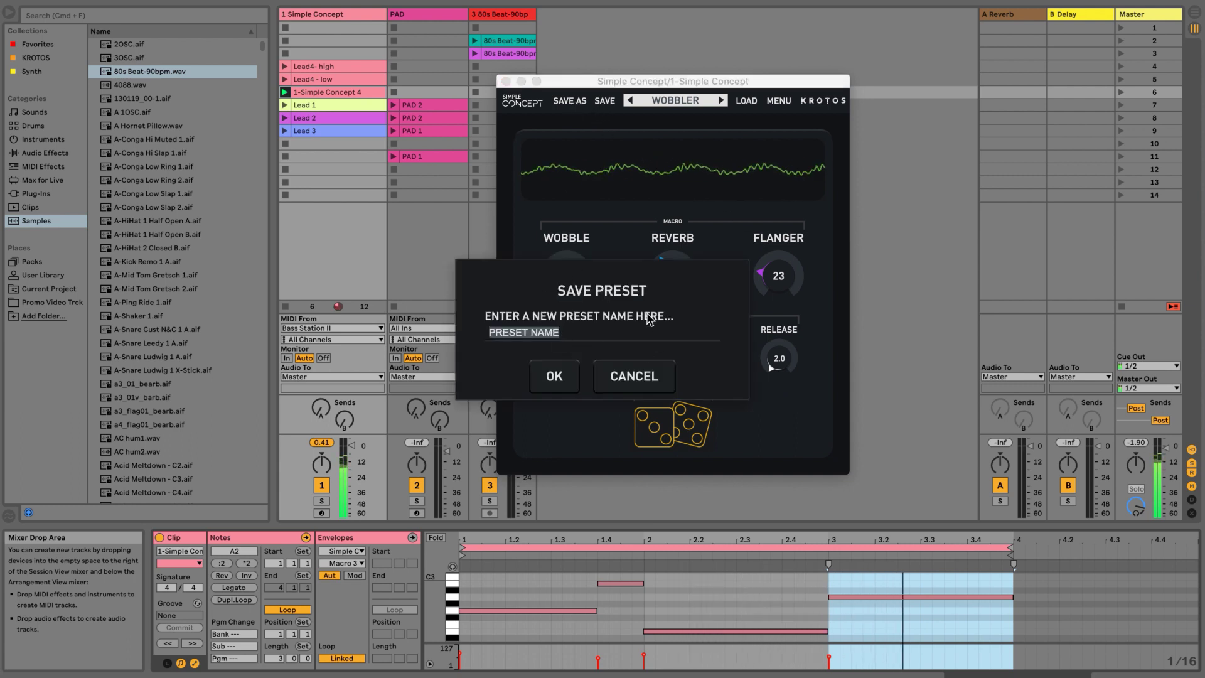
left_click(634, 377)
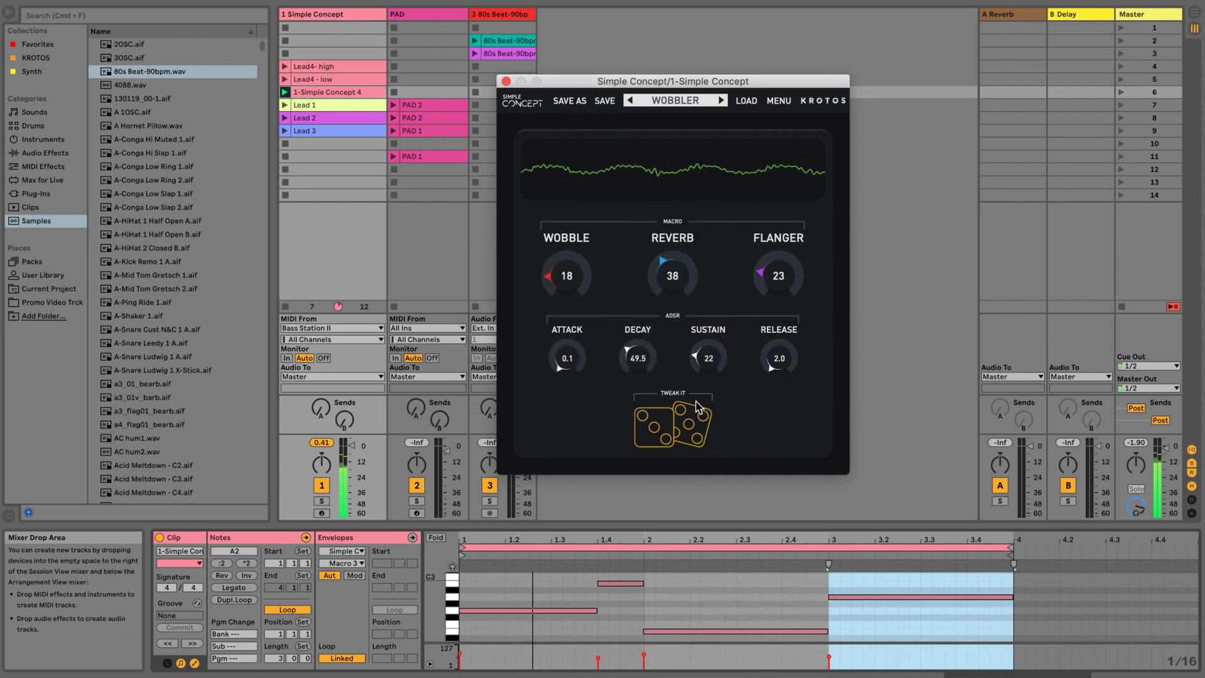
Set the WOBBLER preset's Reverb macro to 0 and Wobble to 79, randomising the sound with Tweak It around these changes.
left_click_drag(671, 296, 653, 376)
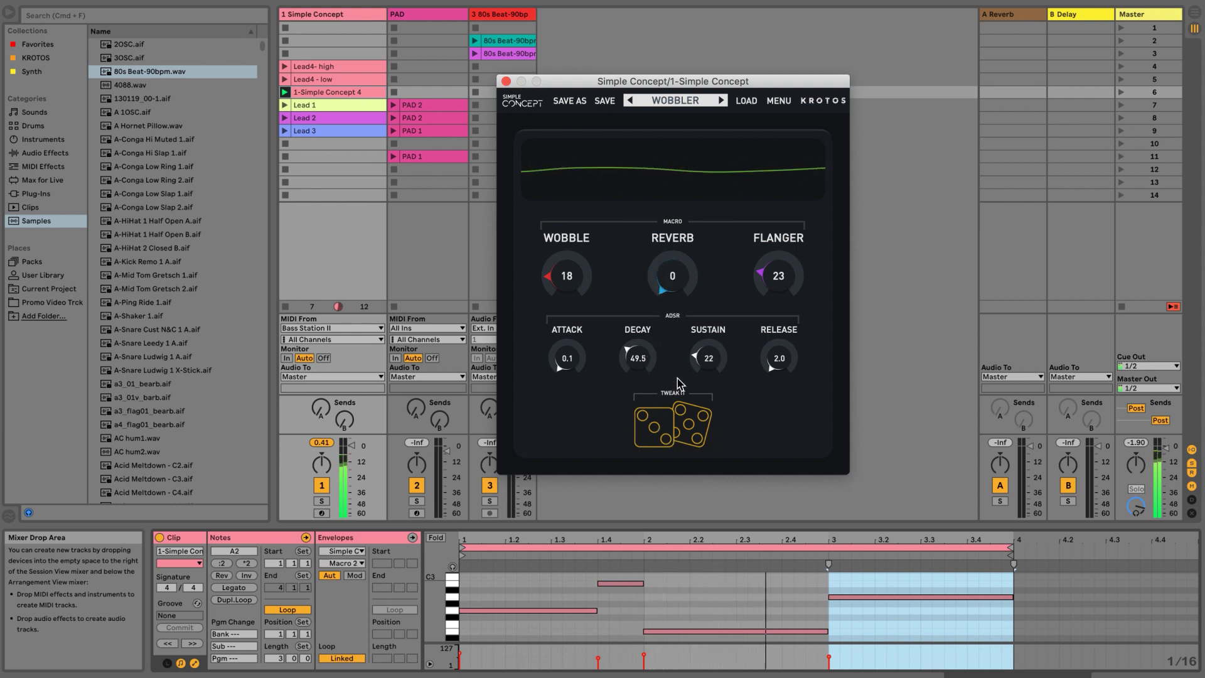
left_click(663, 433)
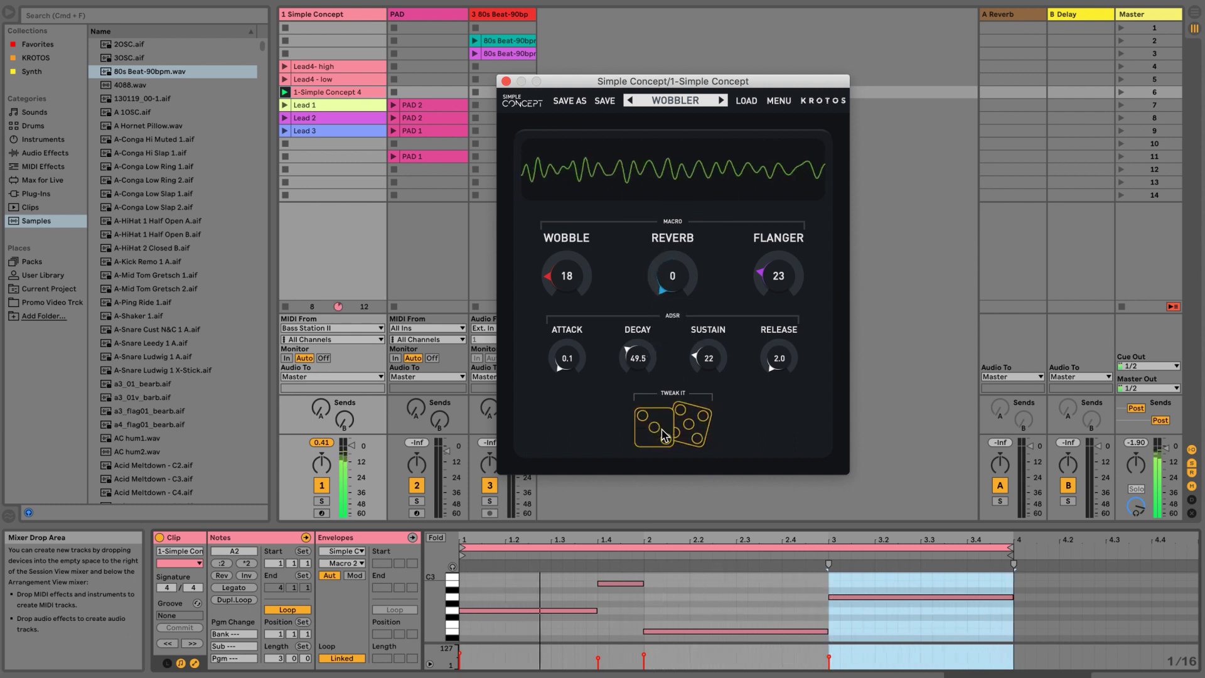
mouse_move(567, 295)
left_click_drag(567, 295, 567, 251)
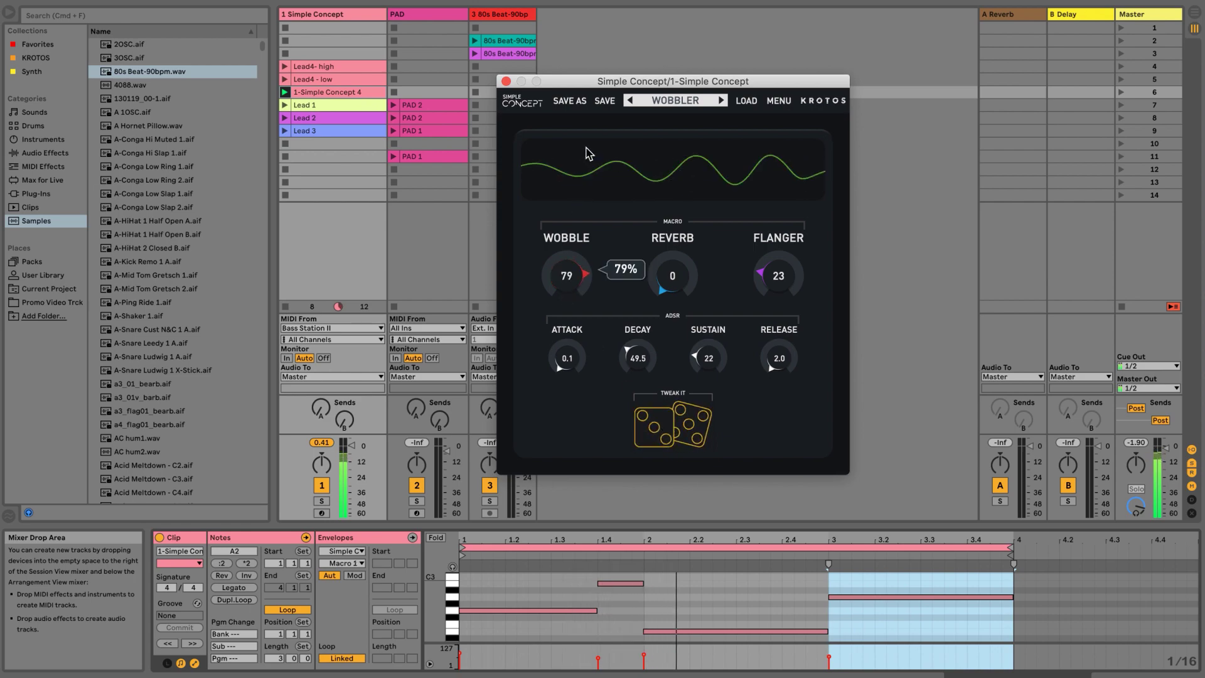
left_click(641, 440)
mouse_move(770, 299)
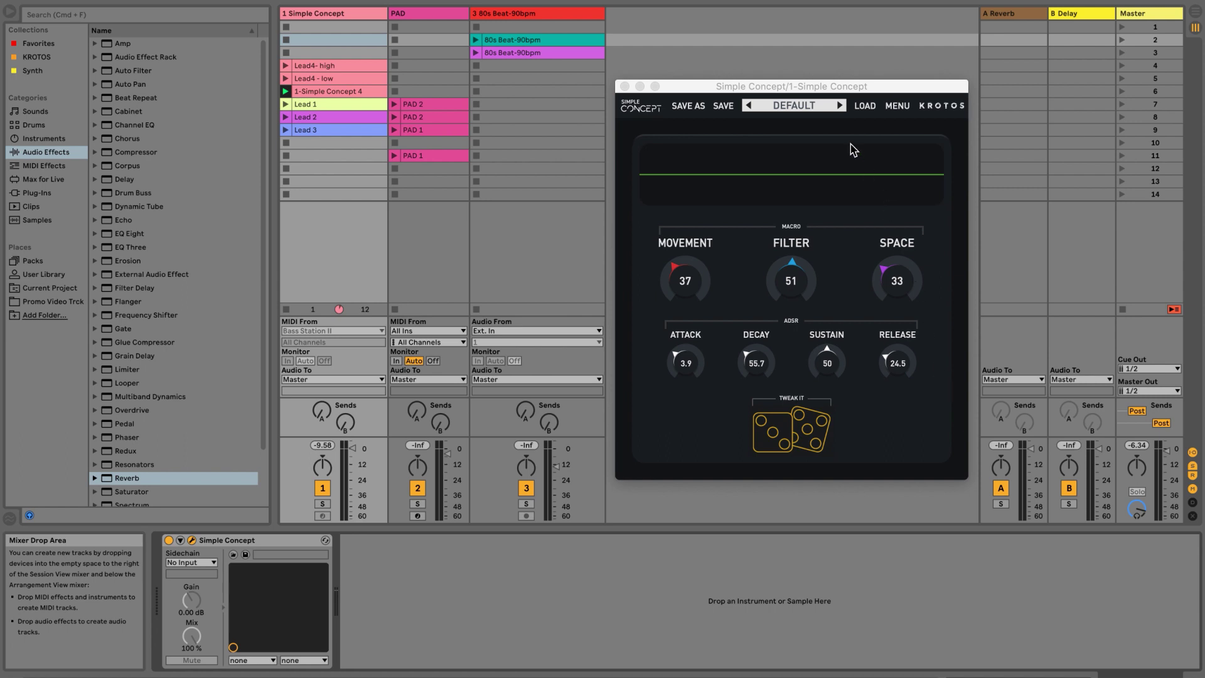
Load the CODE 31 factory preset from the 07_AUDIO INPUT category.
left_click(814, 108)
mouse_move(819, 150)
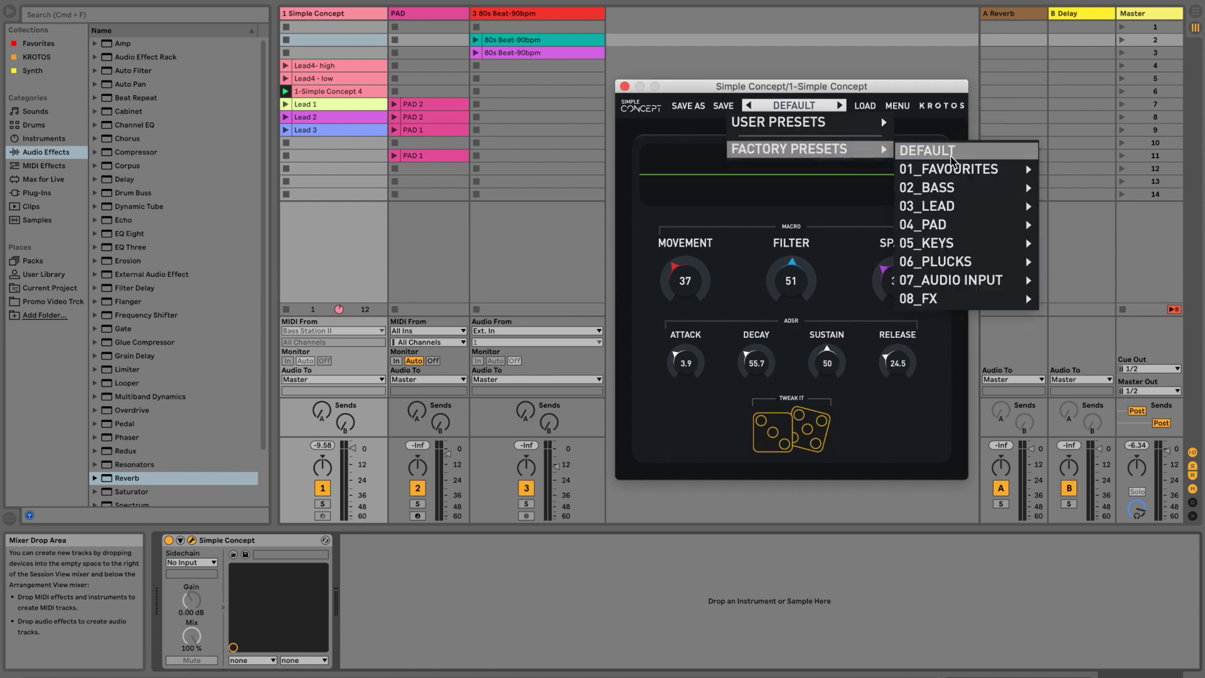
mouse_move(970, 280)
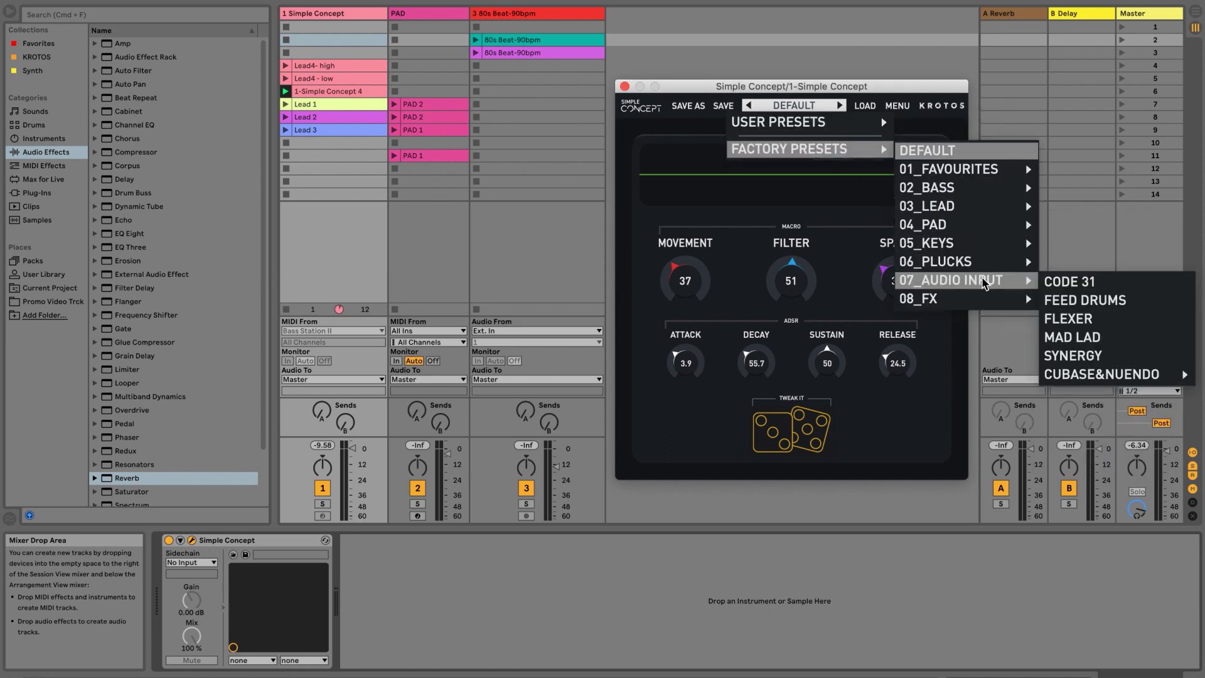
mouse_move(1087, 377)
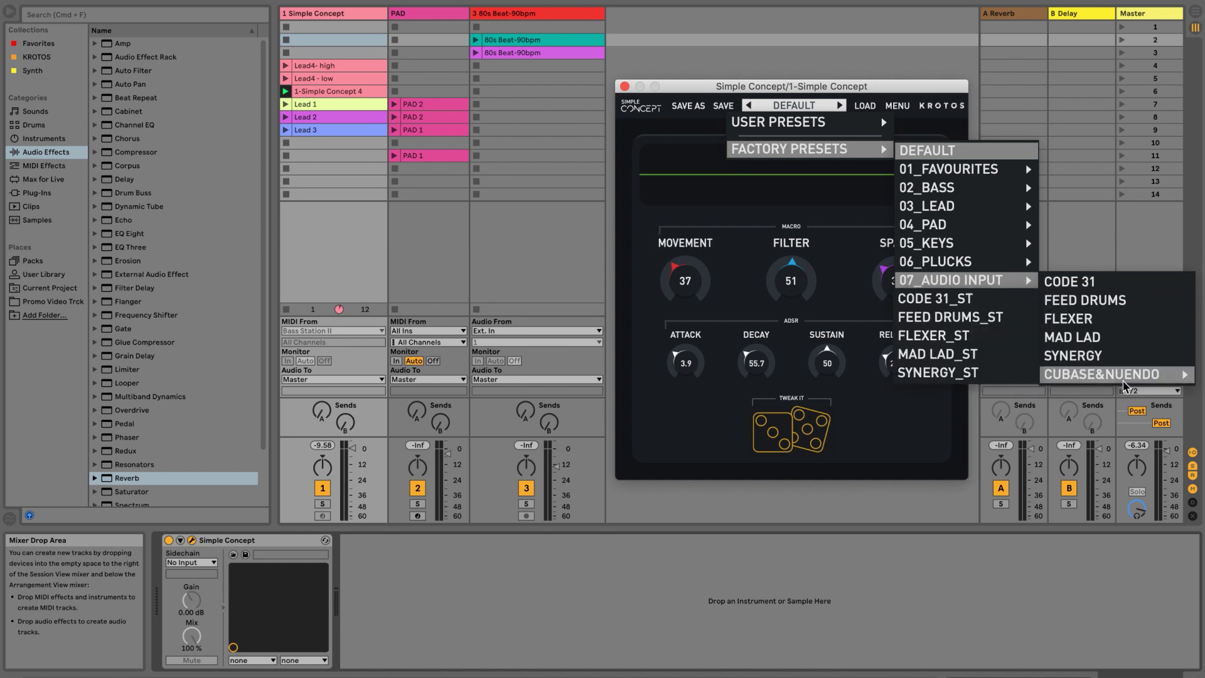
left_click(1113, 284)
left_click(1094, 262)
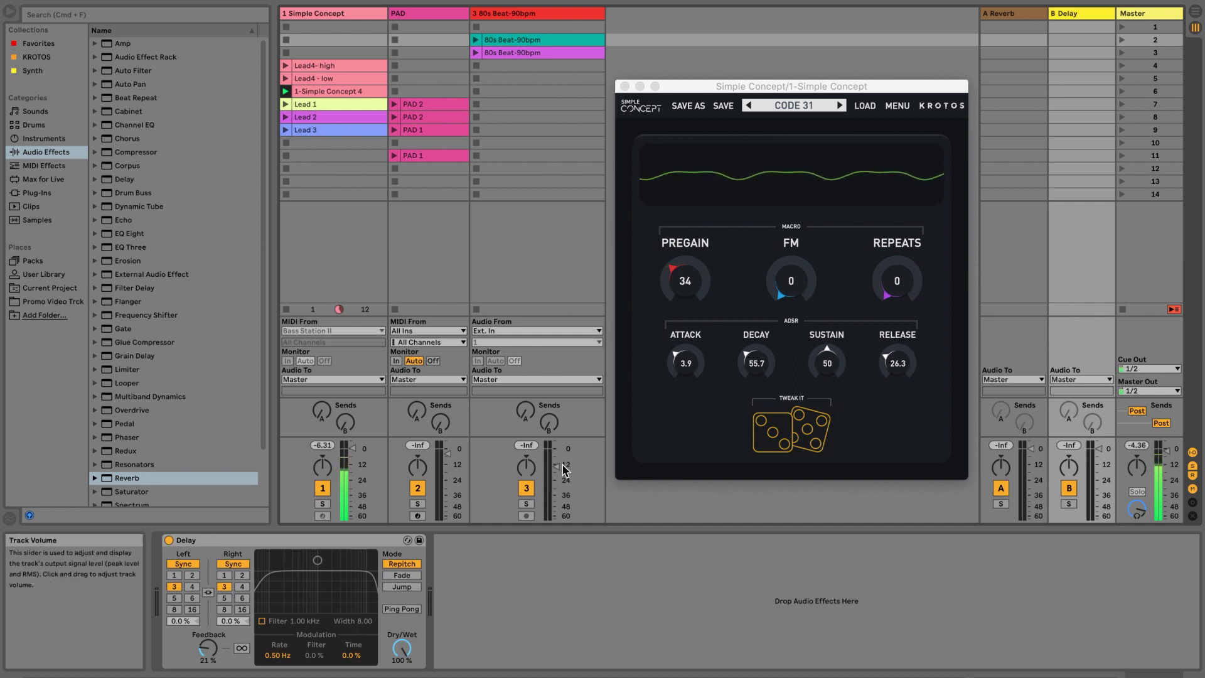
Set the Simple Concept device's sidechain source to 3-80s Beat-90bpm and launch that track's first drum clip.
left_click(546, 40)
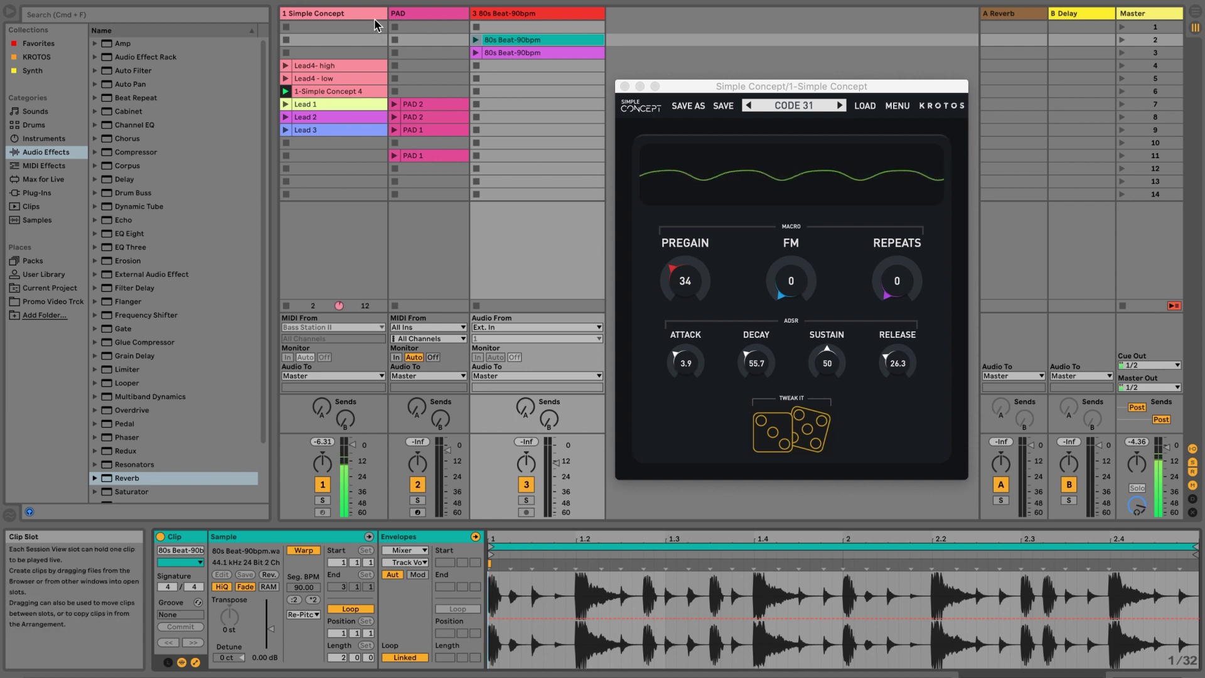
left_click(383, 276)
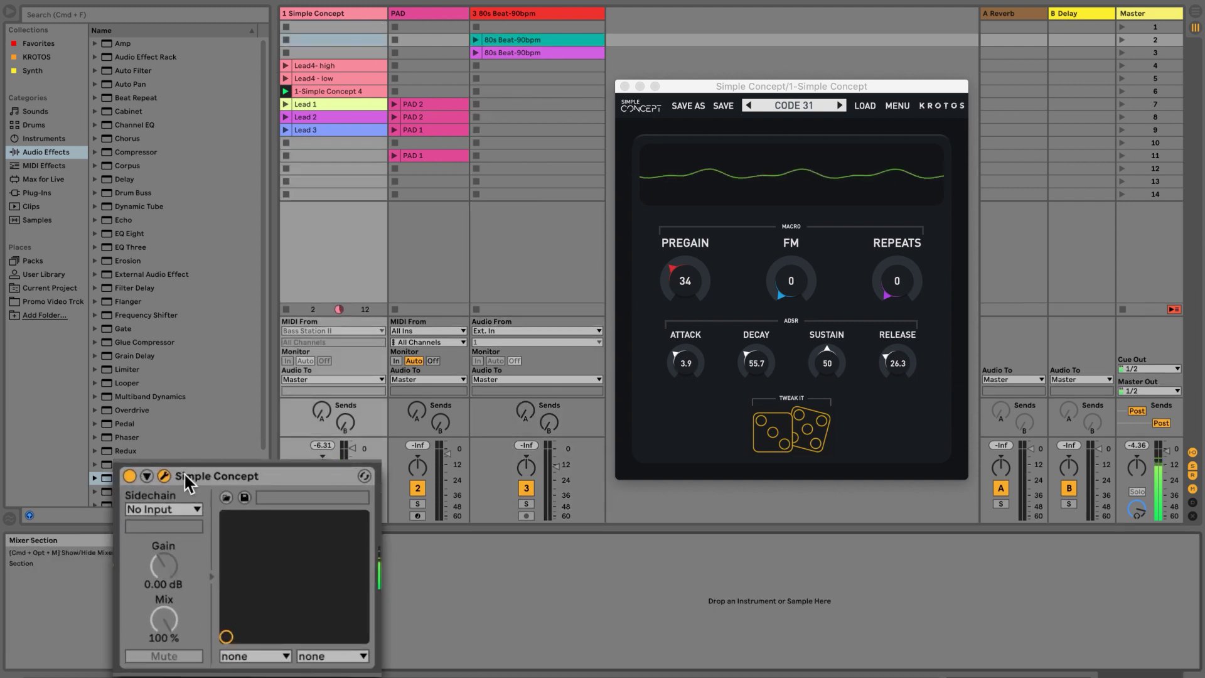
left_click(197, 509)
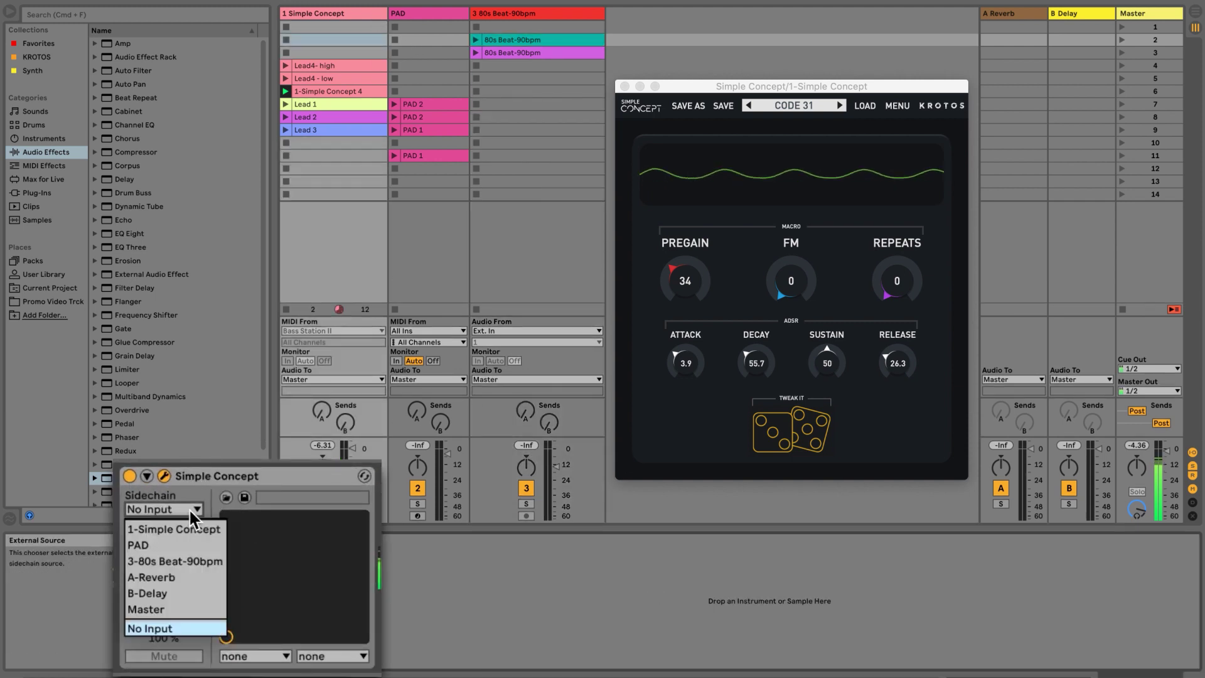
left_click(187, 560)
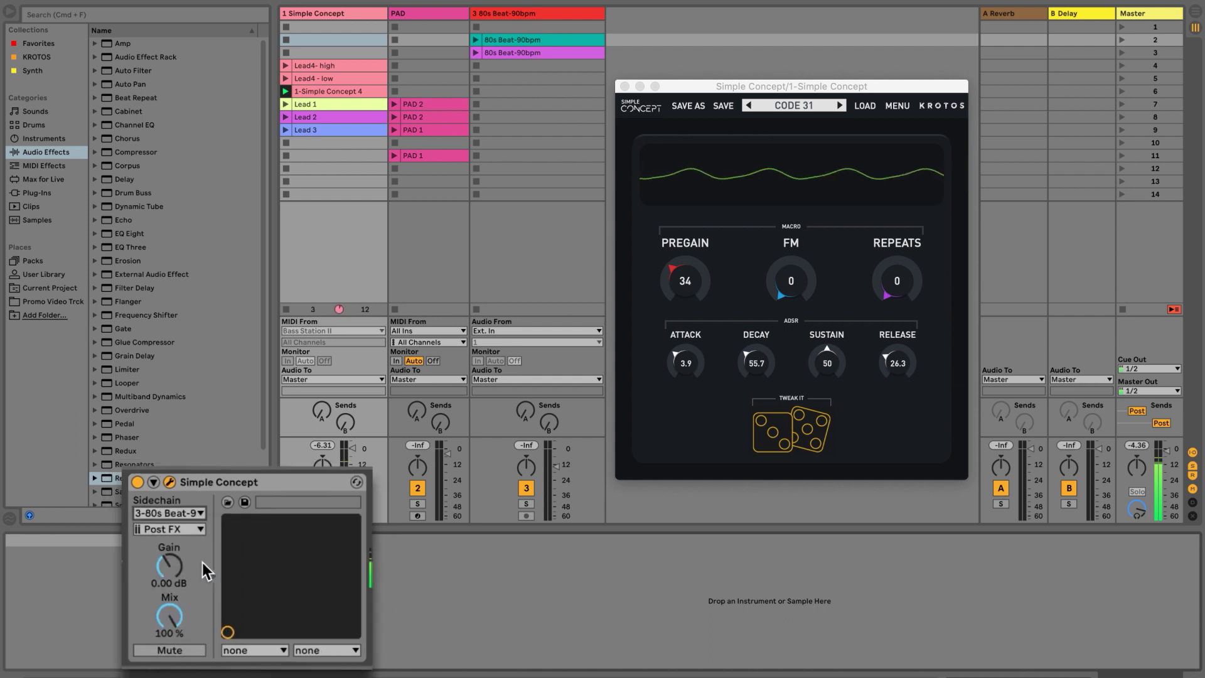
left_click(481, 39)
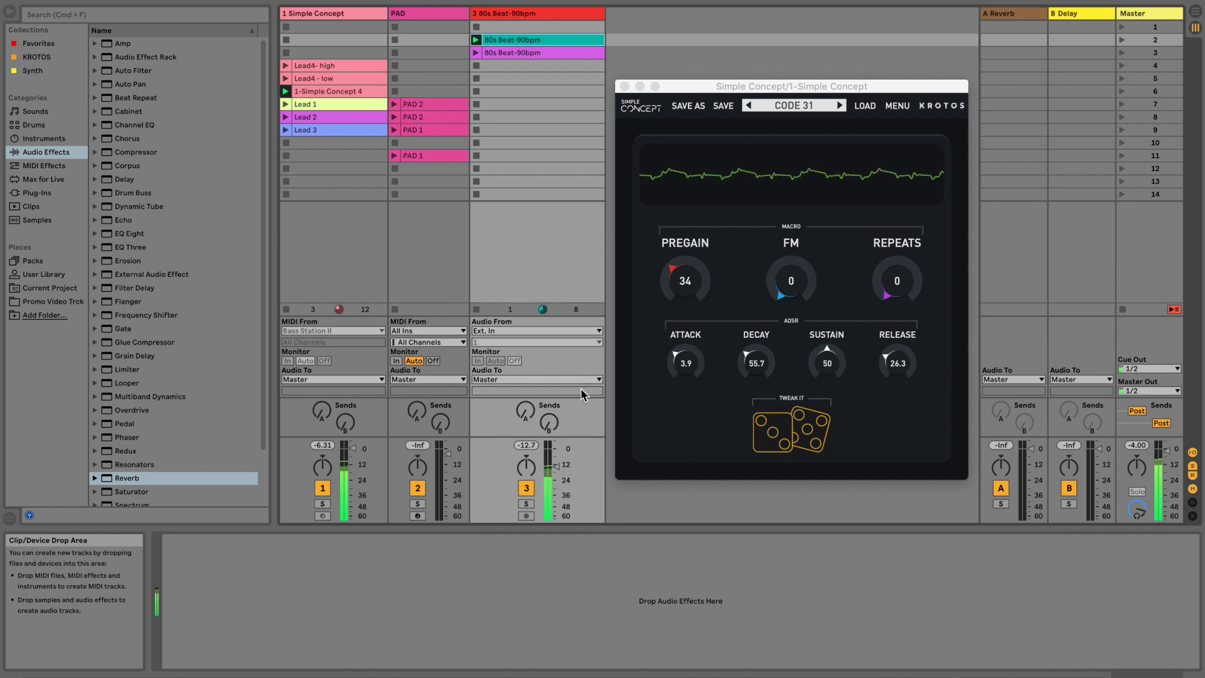
Raise CODE 31's Pregain to 80, settle it at 63, and sweep FM through 29 and 11 up to 39.
left_click(688, 282)
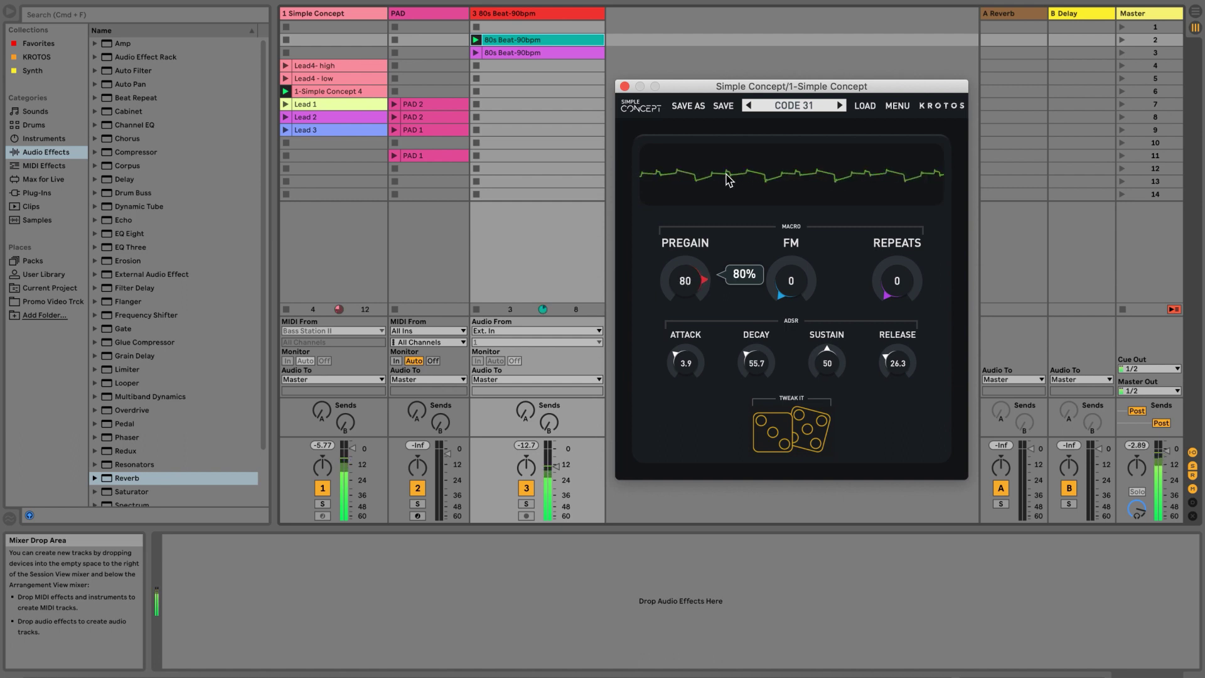
left_click_drag(669, 339, 686, 216)
left_click_drag(791, 281, 811, 233)
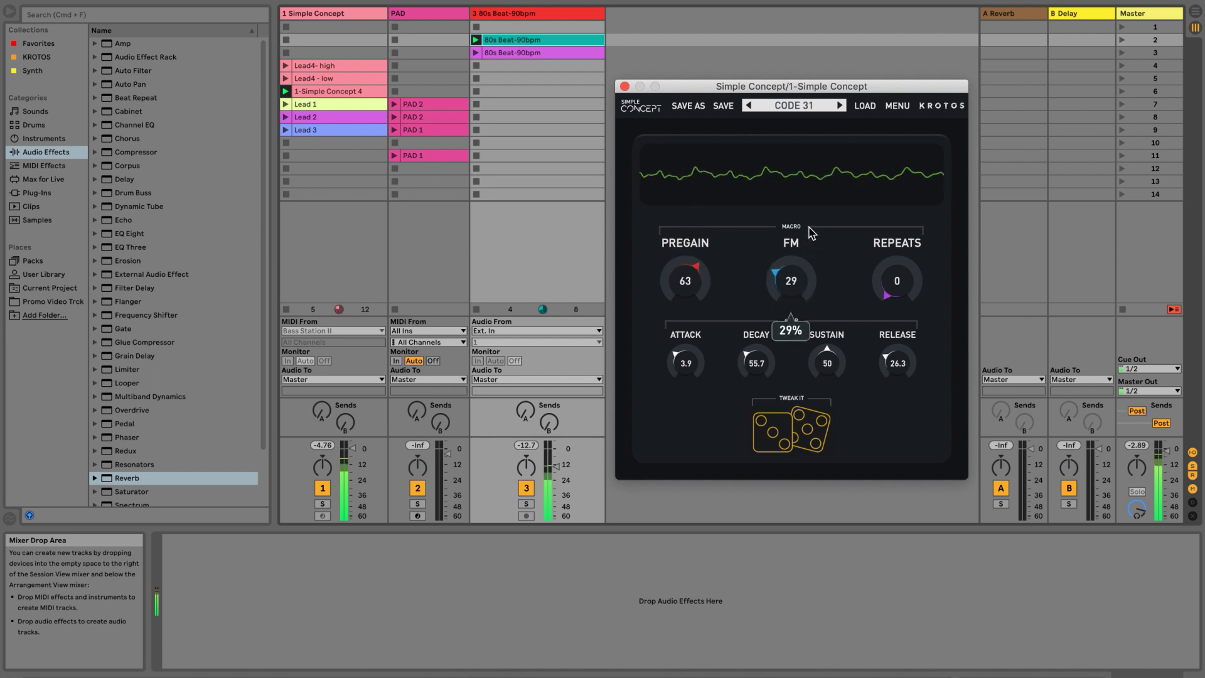
left_click_drag(820, 191, 812, 234)
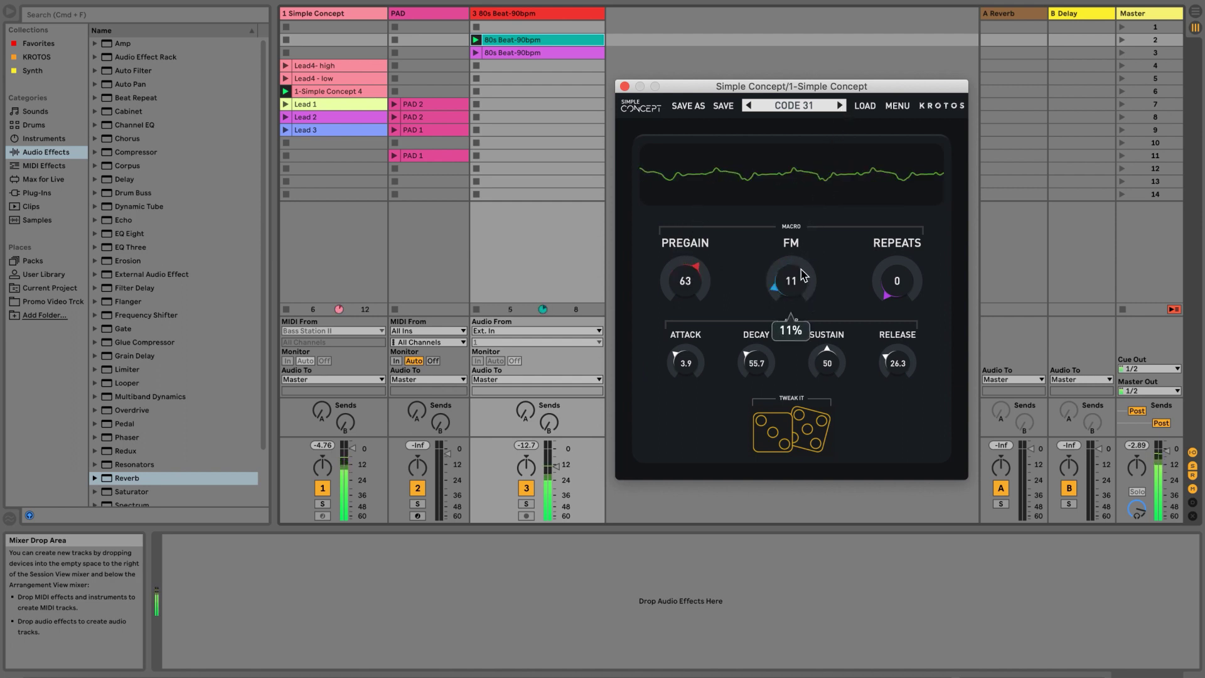
left_click_drag(802, 275, 843, 78)
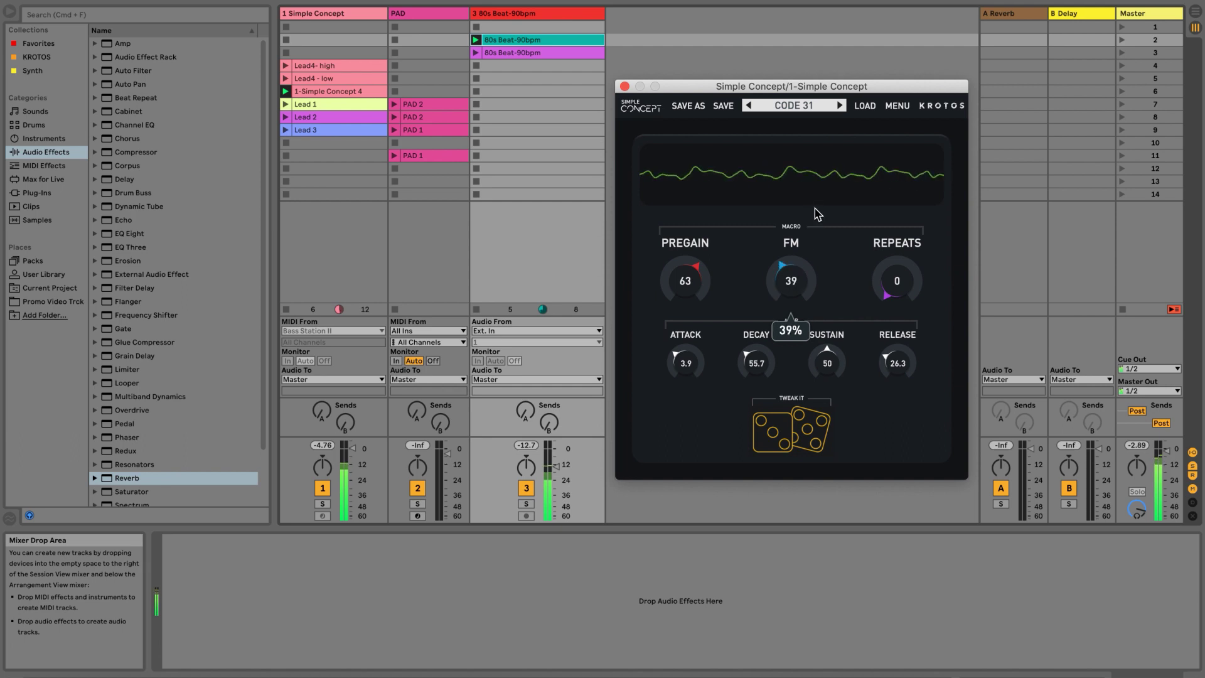
Set Pregain to 59 and Repeats to 54, then lower FM to 10 and Pregain to 21.
left_click_drag(679, 274, 680, 281)
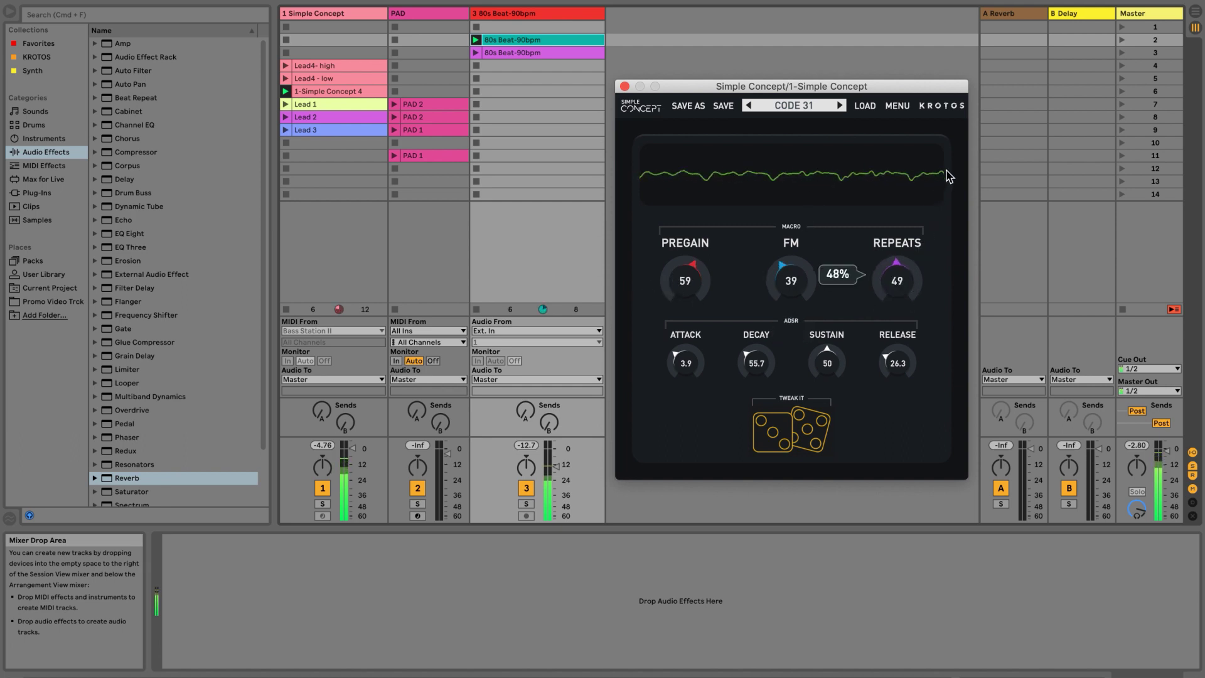
left_click_drag(779, 299, 776, 307)
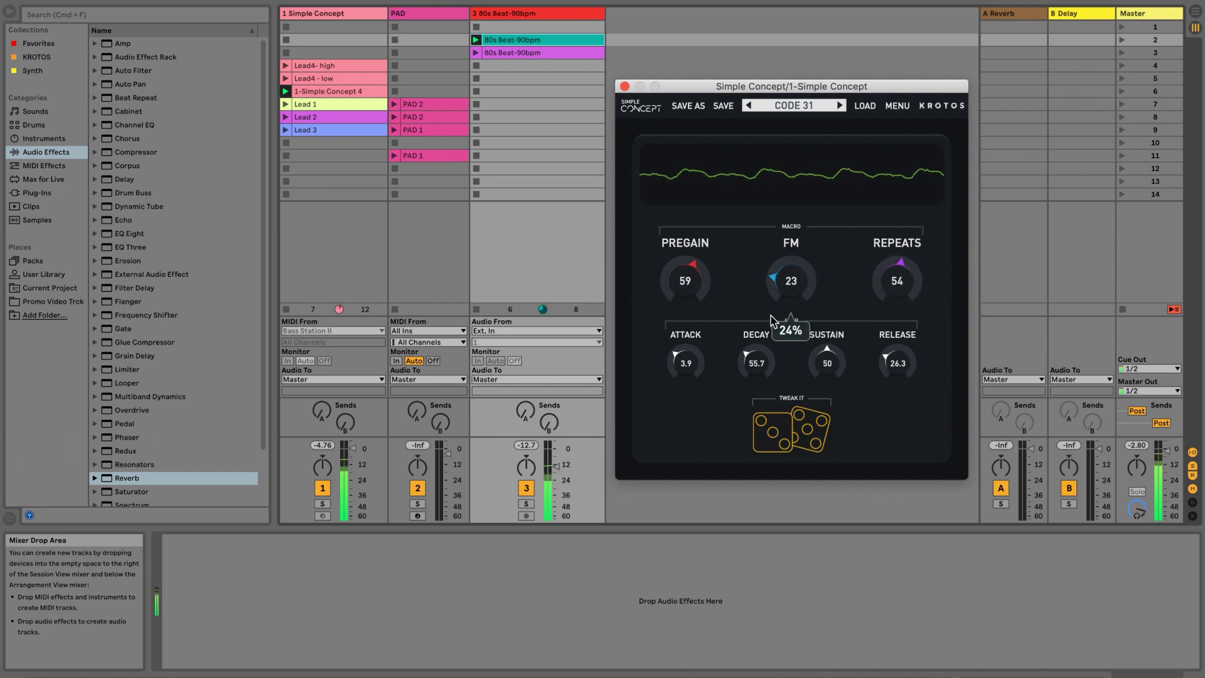
left_click_drag(772, 347, 769, 352)
left_click_drag(692, 293, 682, 310)
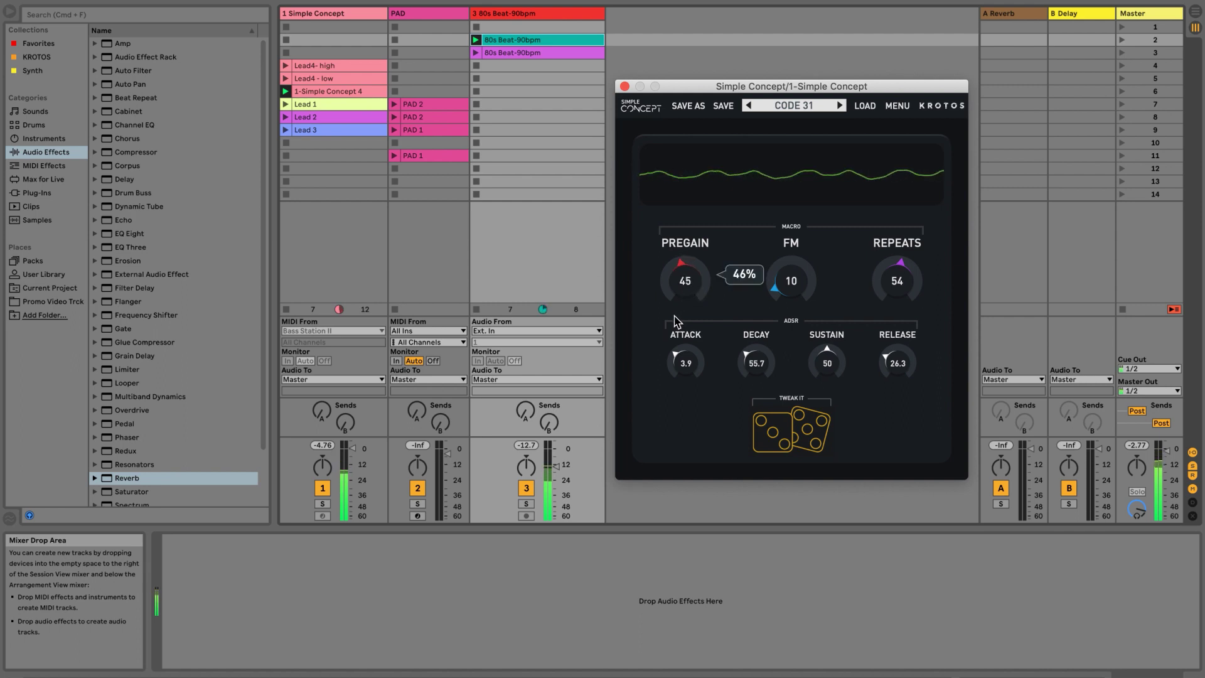
Raise Pregain to 60 and FM to 68, then set FM to 0 and Repeats to 26.
mouse_move(791, 292)
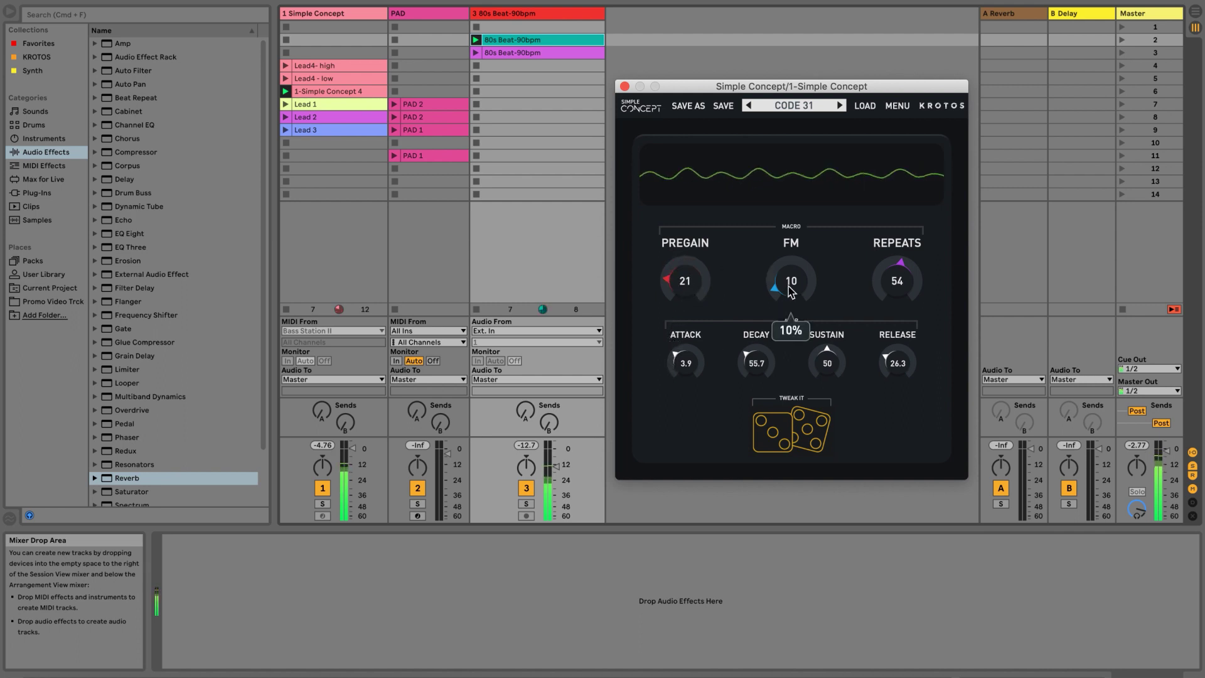
mouse_move(684, 282)
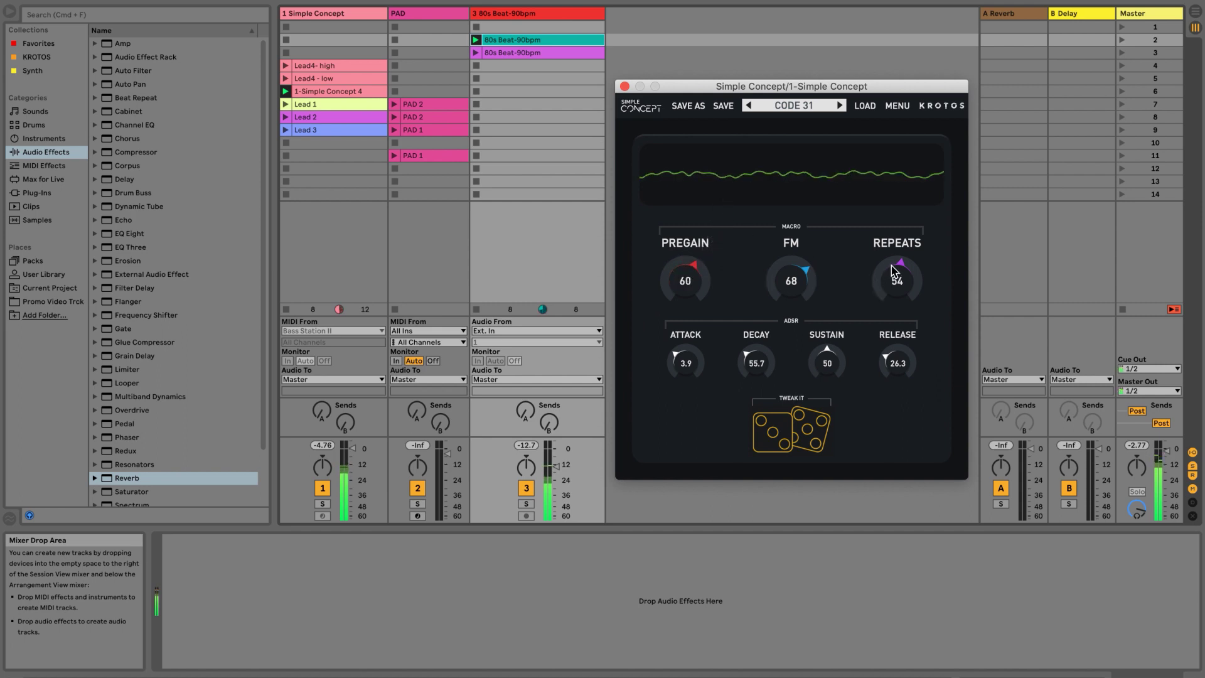
mouse_move(762, 325)
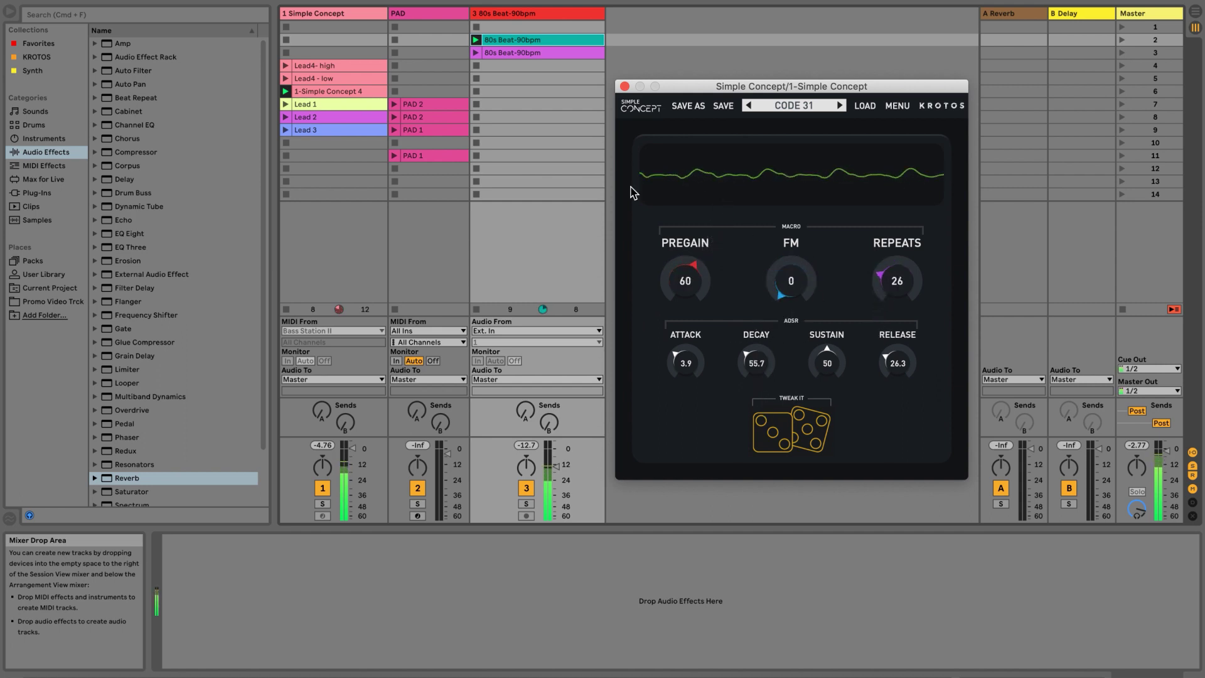
Display the Clip Volume envelope of the second 80s Beat-90bpm clip and launch that clip.
left_click(512, 52)
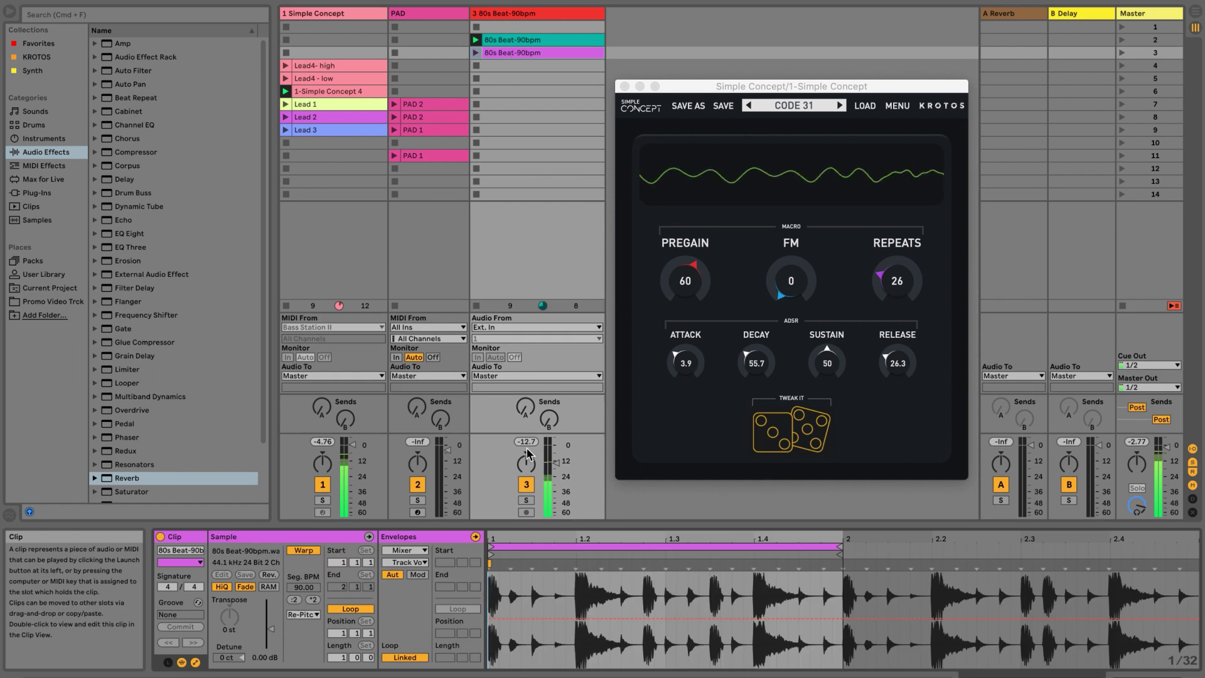
left_click(402, 551)
left_click(399, 562)
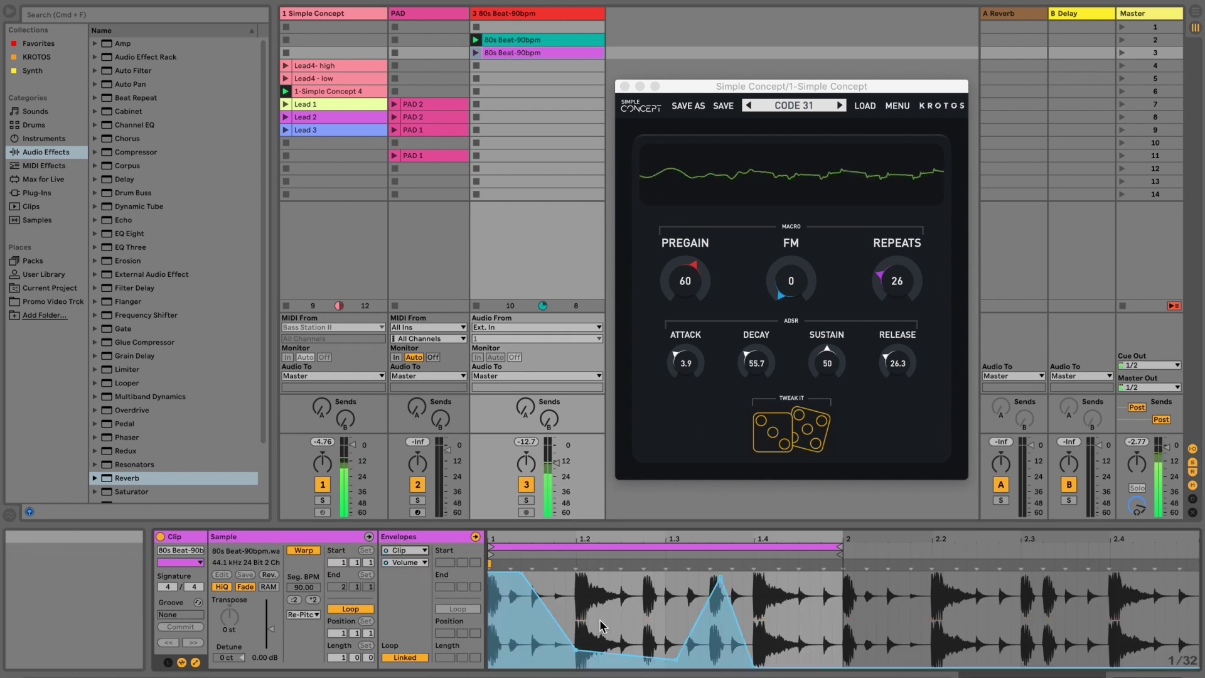
left_click(475, 39)
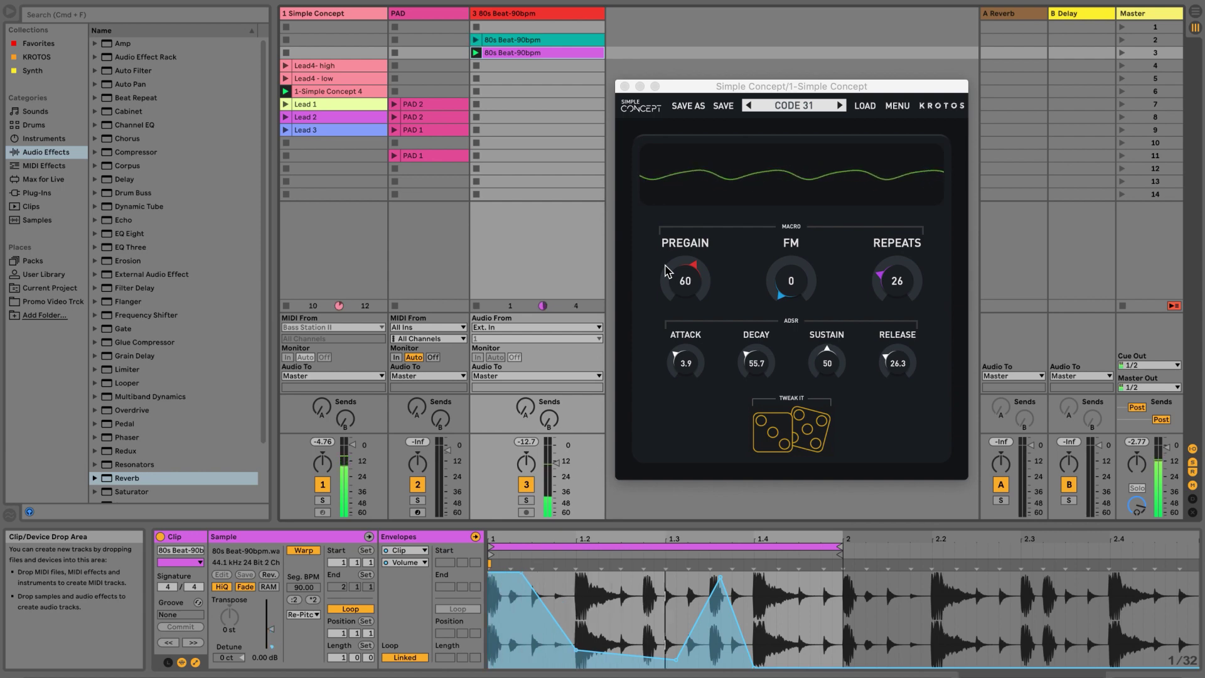
Set Repeats to 18 and sweep Pregain down to 34 and back up to 88.
left_click_drag(685, 271, 669, 295)
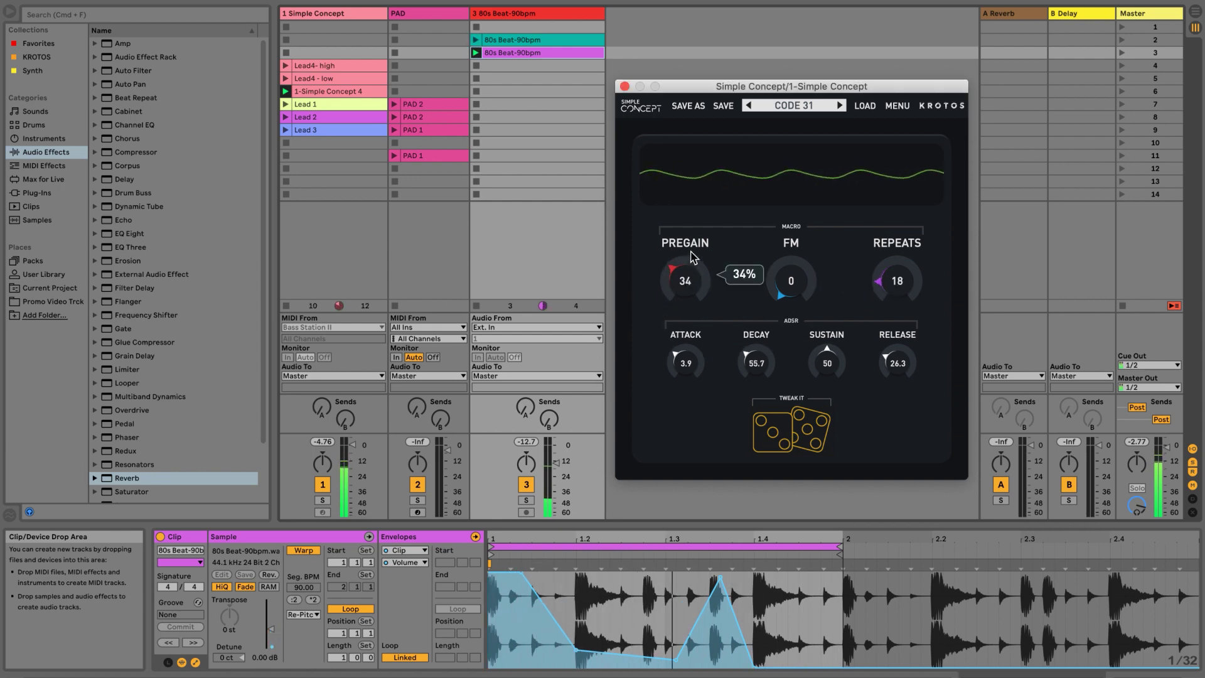
left_click_drag(693, 258, 700, 207)
left_click_drag(717, 142, 717, 139)
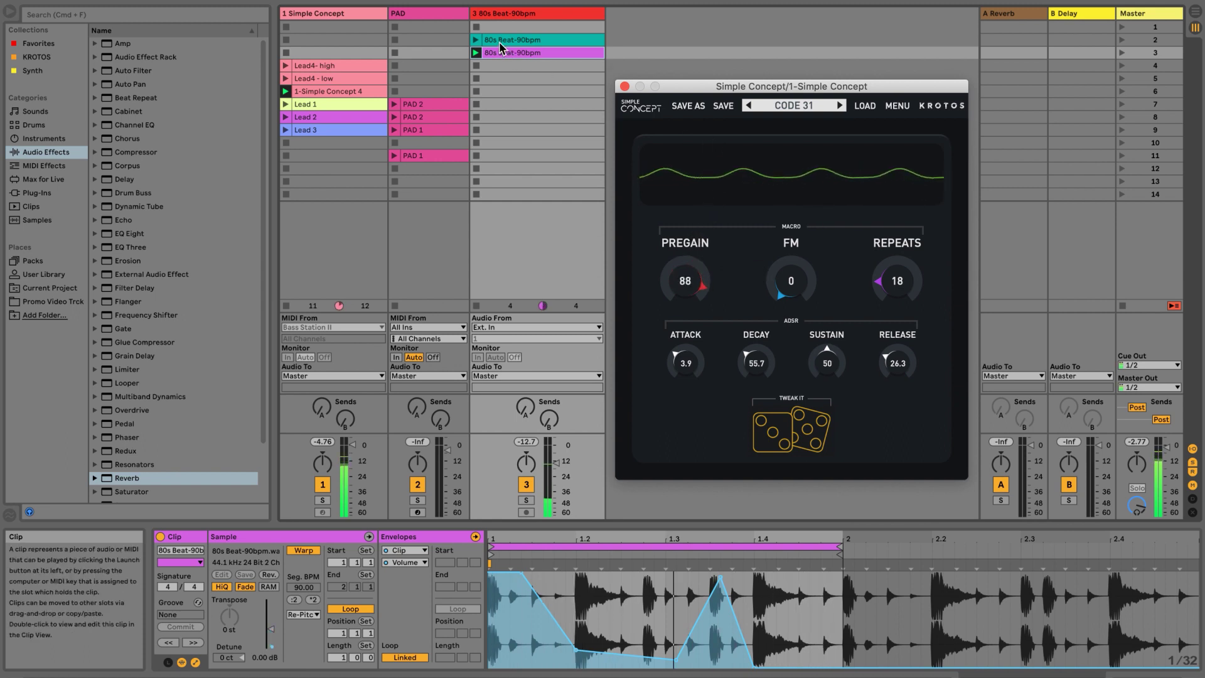
Turn the drum track's volume all the way down and replay its first clip with Pregain at 52 and FM at 70.
left_click(556, 468)
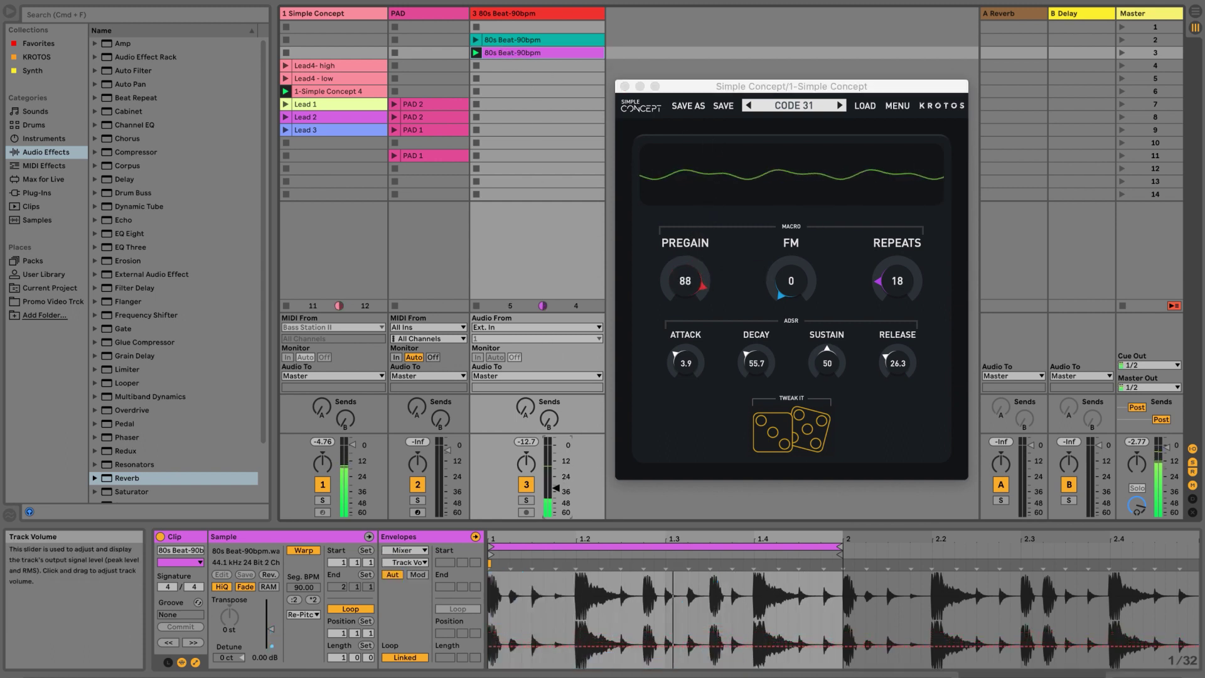
left_click_drag(704, 293, 703, 374)
left_click(475, 41)
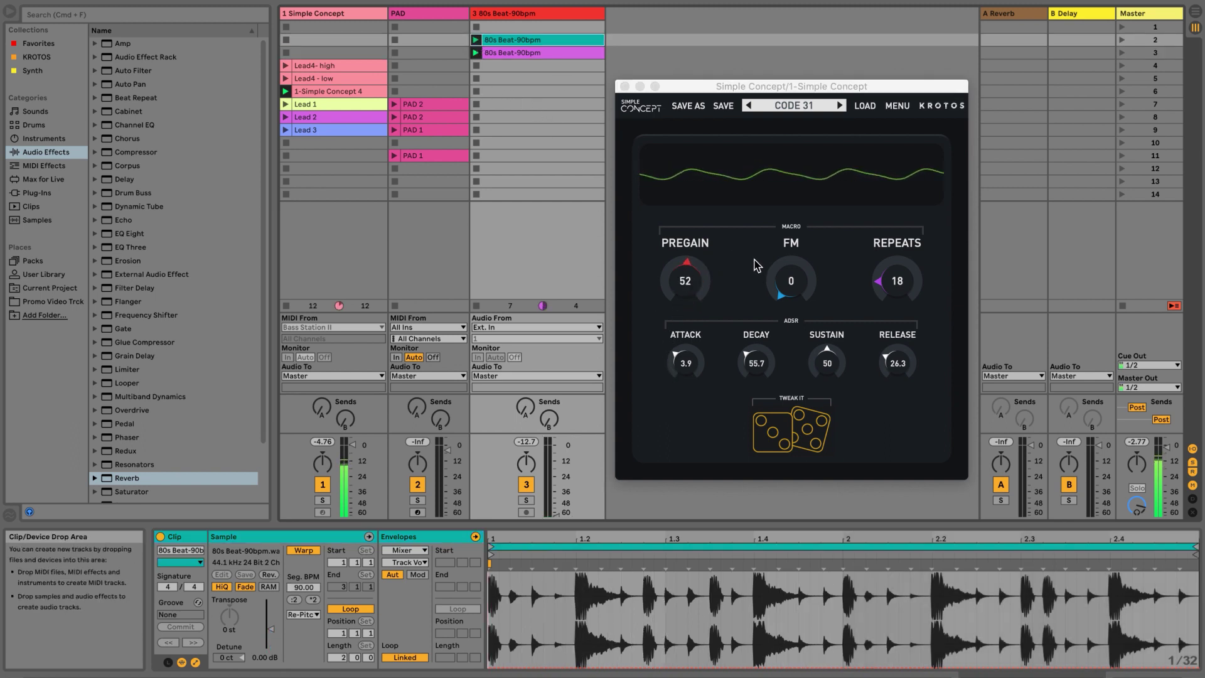
left_click_drag(790, 281, 798, 207)
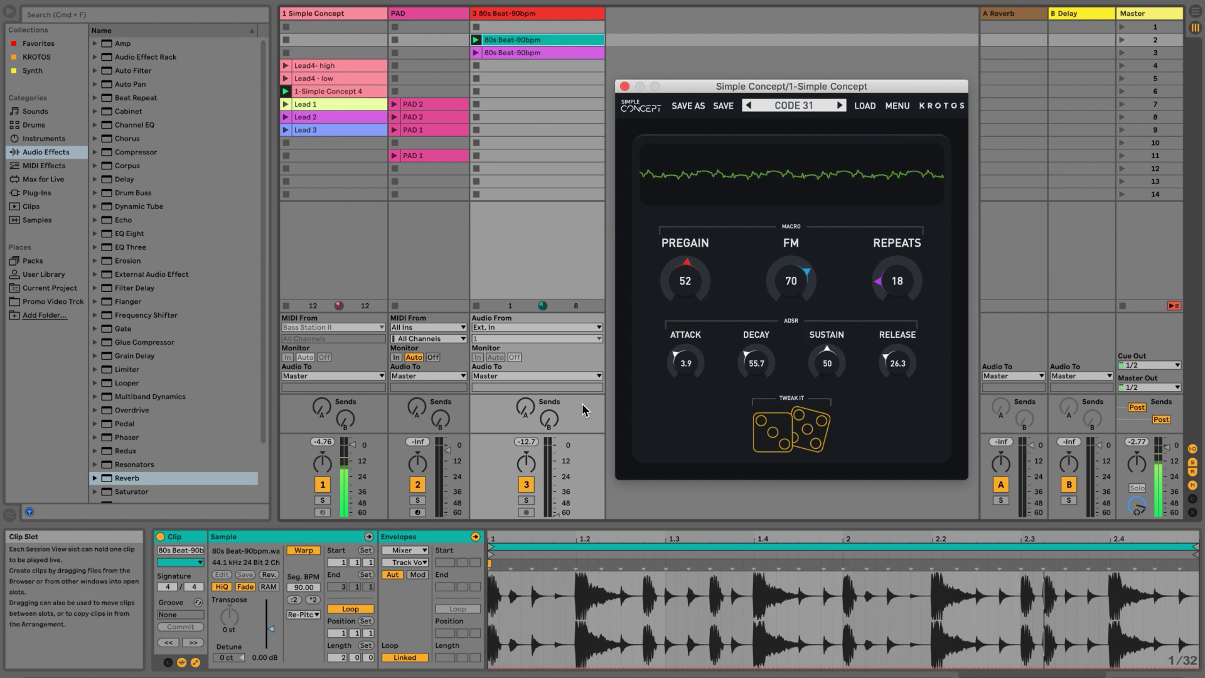
Bring the drum track's volume back up and set the macros to Pregain 1, FM 59 and Repeats 32.
left_click_drag(556, 514, 556, 477)
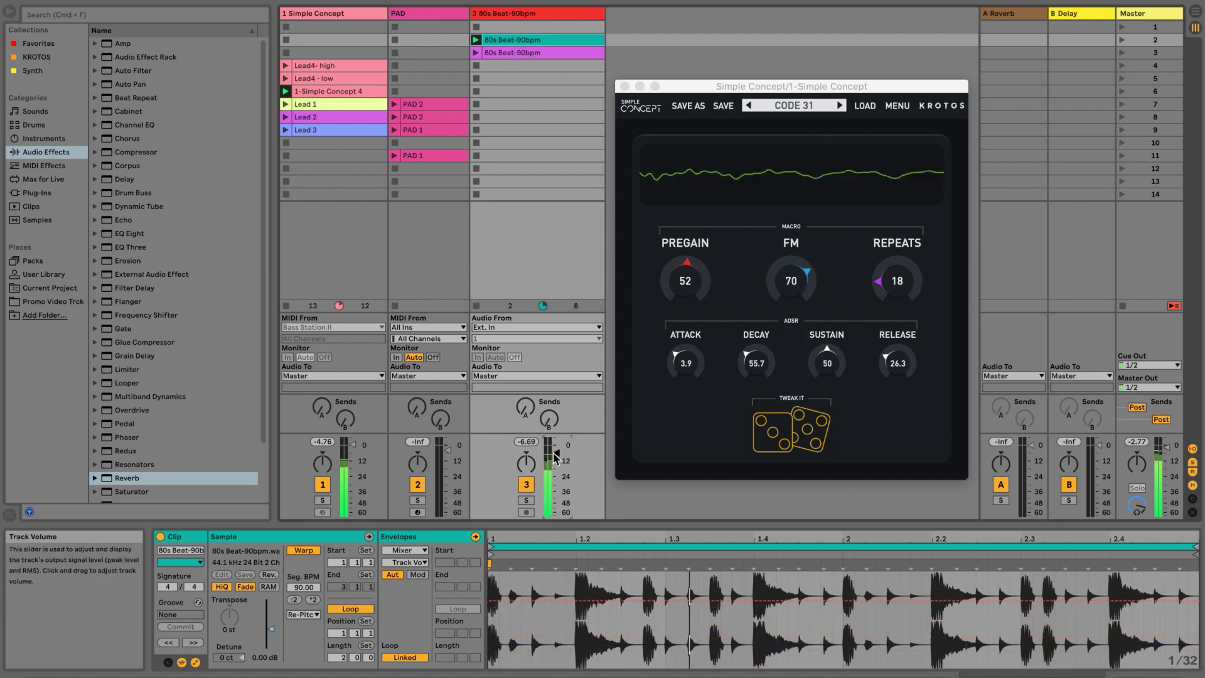
left_click_drag(685, 281, 686, 261)
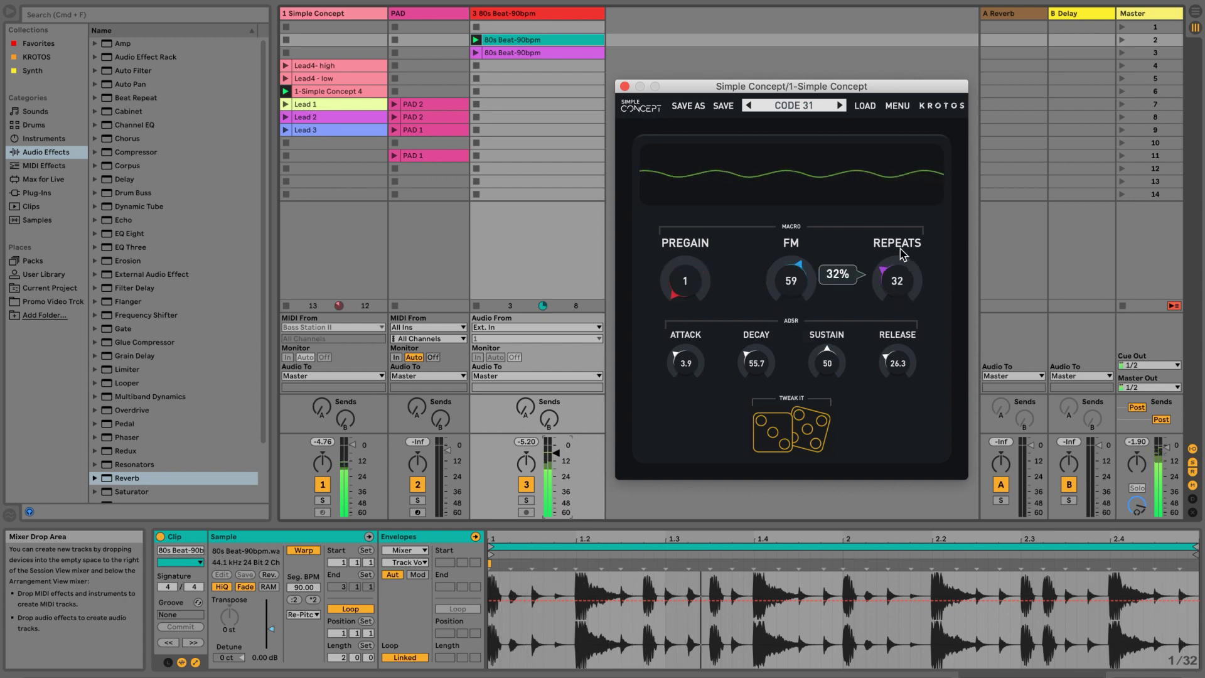
Raise the Pregain macro to 29 and continue sweeping it upward.
left_click_drag(702, 257, 708, 236)
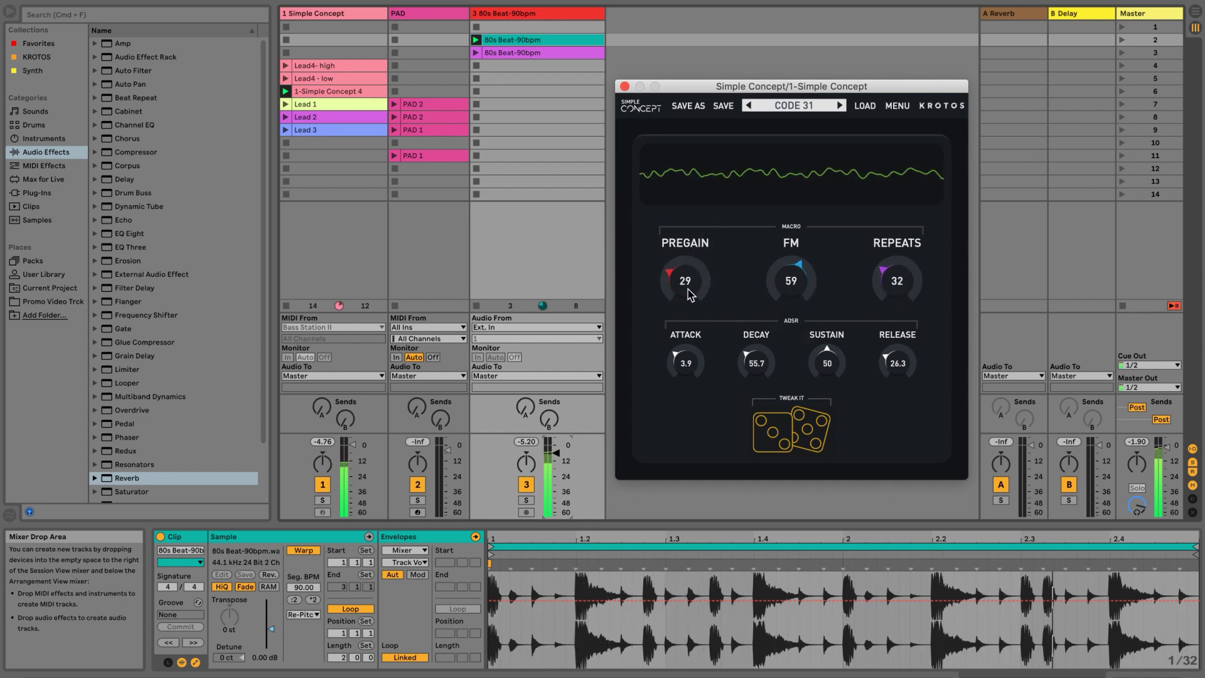
left_click_drag(689, 294, 727, 190)
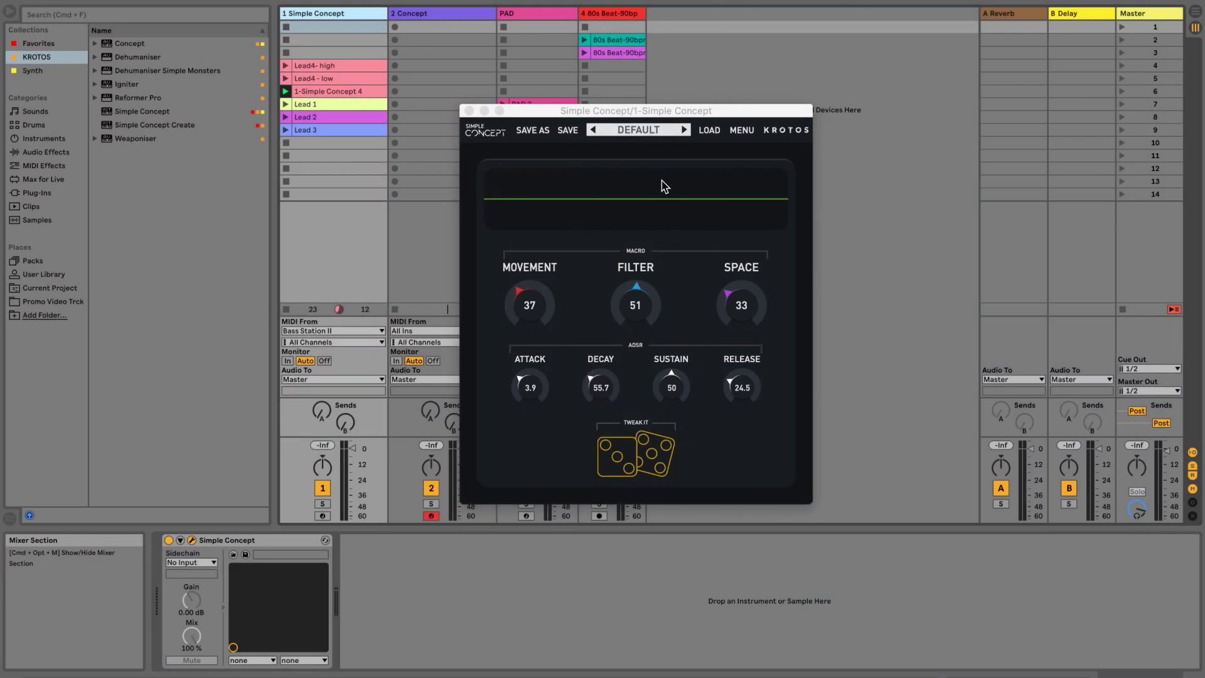
Open the full Concept plug-in on the Concept track and view the effects available for its first effect slot.
left_click(468, 15)
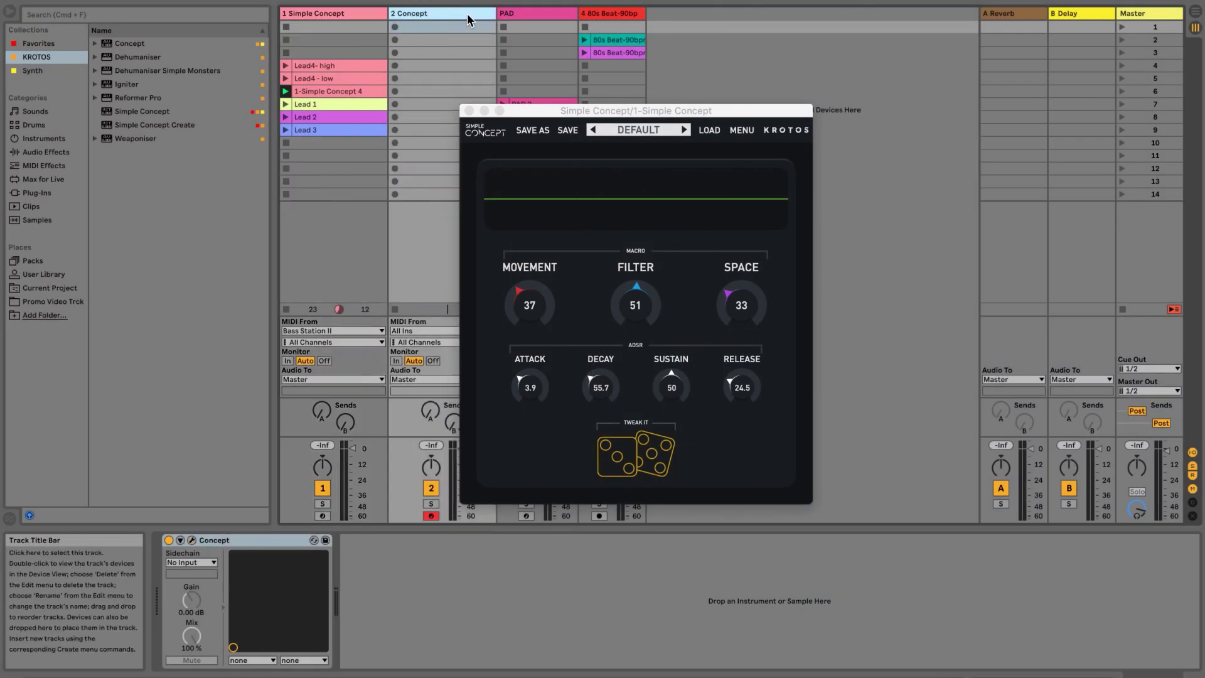
left_click(191, 540)
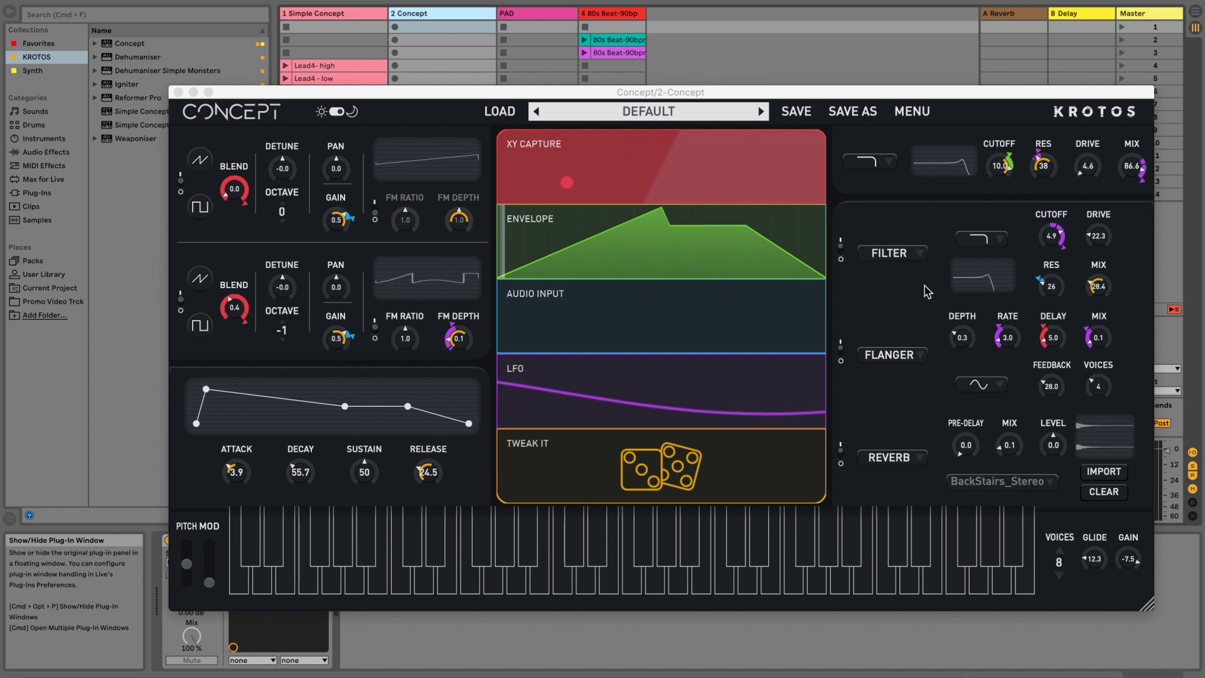
left_click(902, 253)
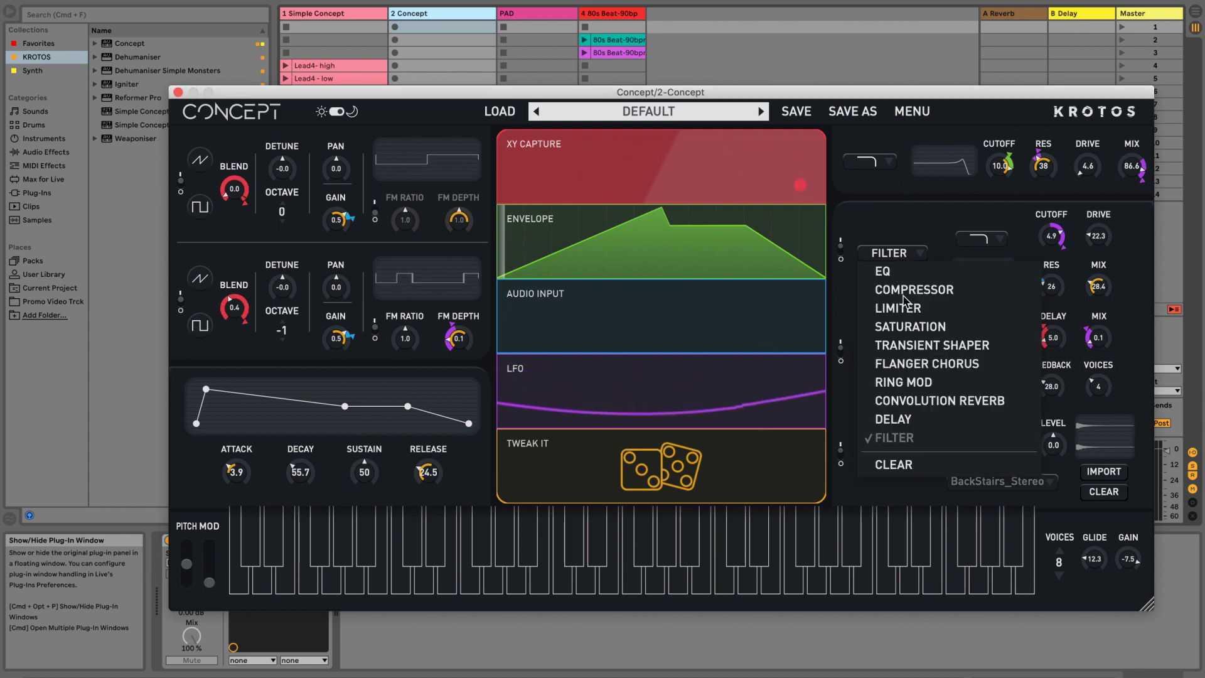
left_click(892, 224)
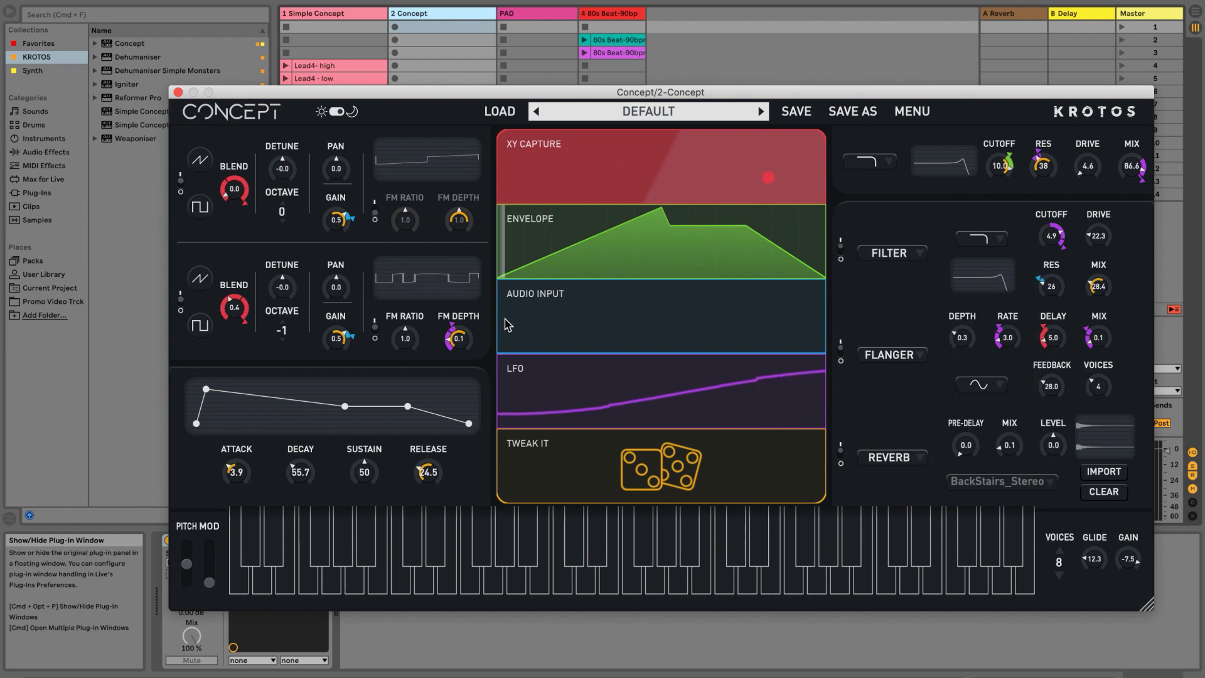
In the Tweak It randomiser, set the master amount to 85.6 and widen the depth of Oscillator1GainMain.
left_click(757, 465)
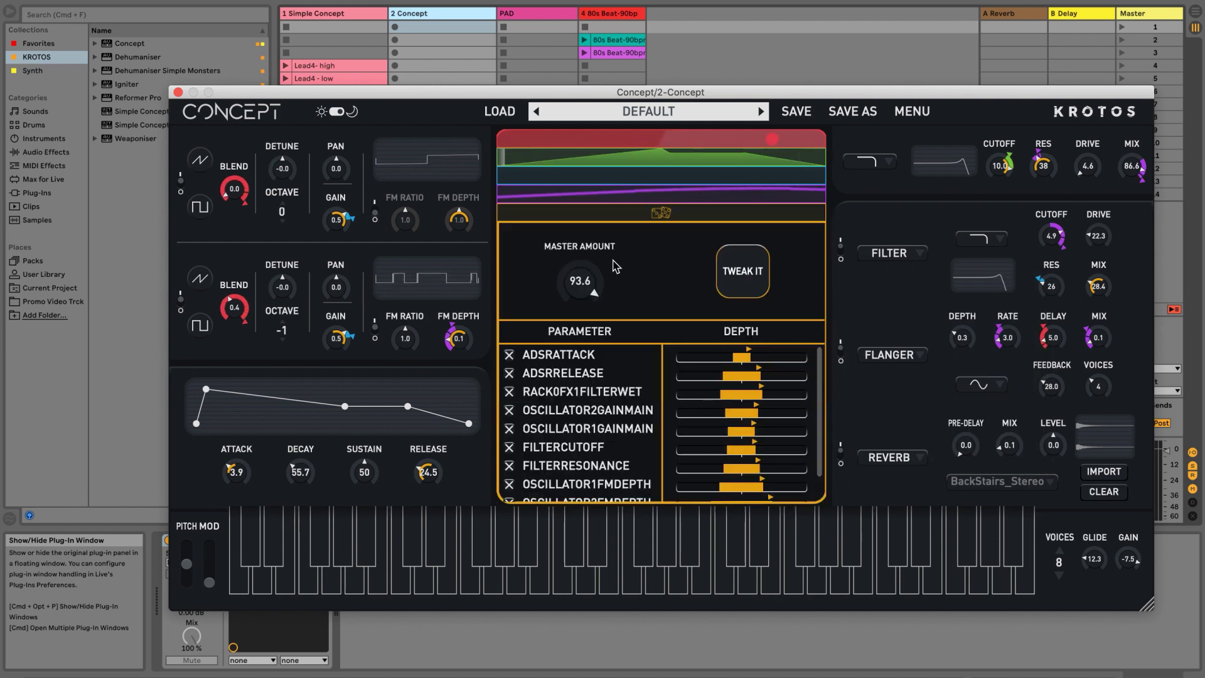
mouse_move(568, 304)
mouse_move(568, 305)
left_mouse_down()
mouse_move(568, 339)
mouse_move(568, 307)
left_mouse_up()
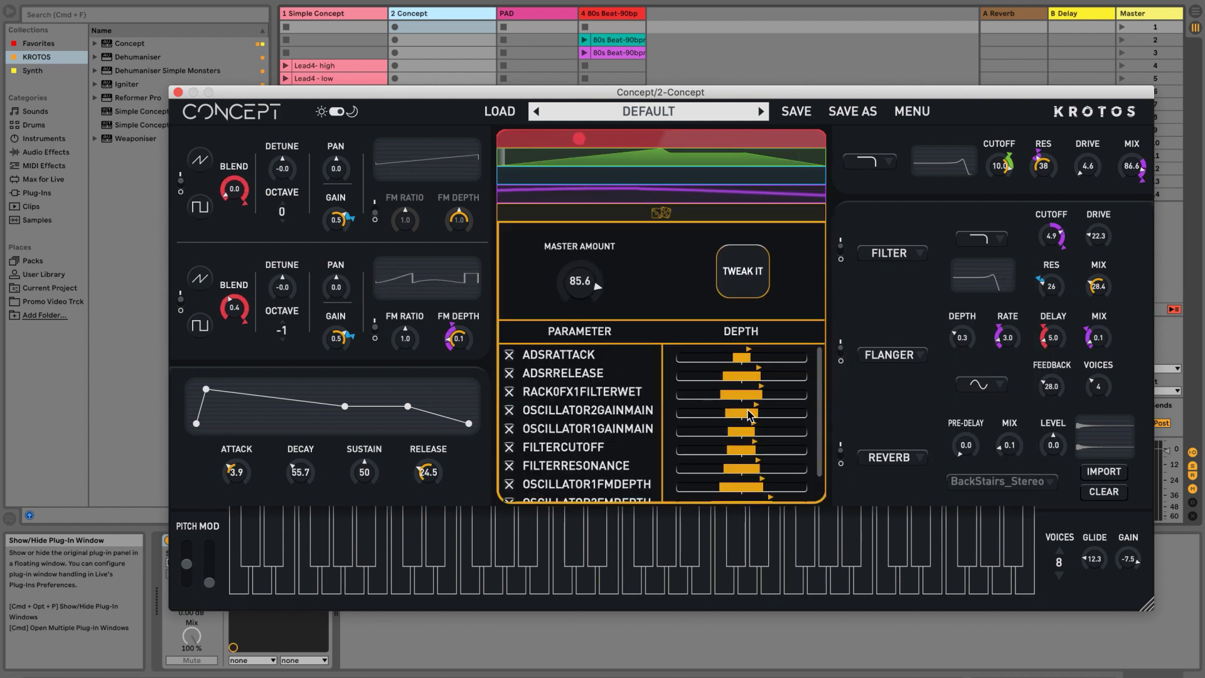
left_click_drag(743, 432, 744, 439)
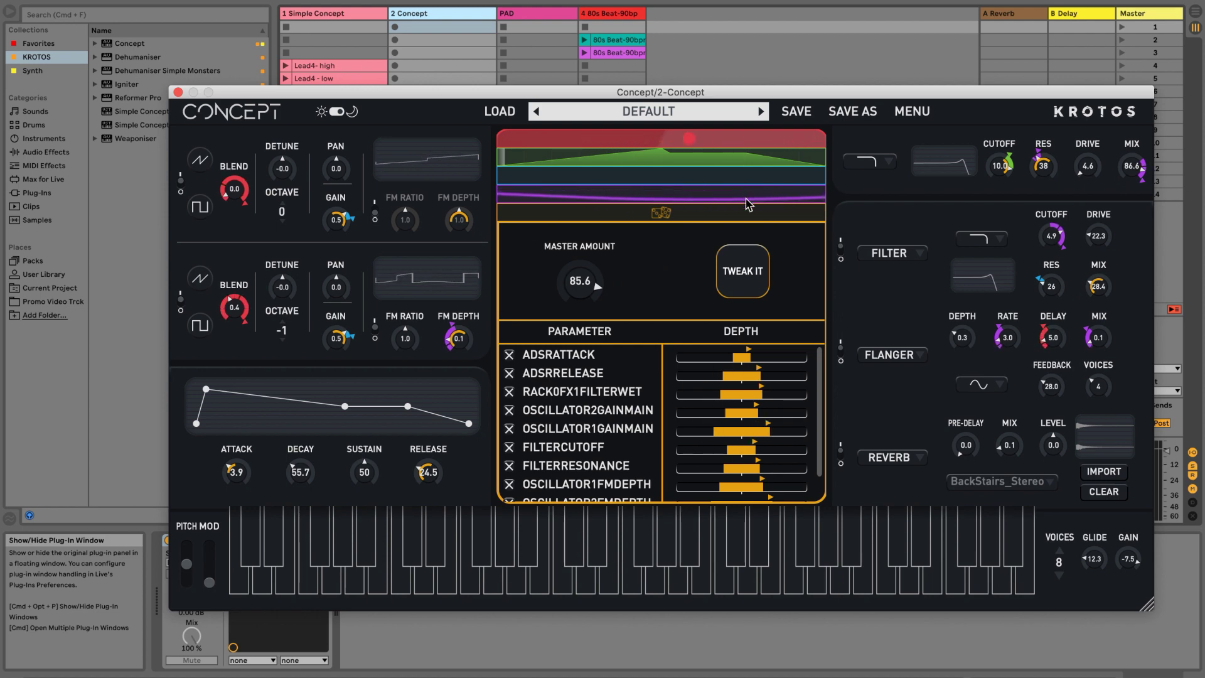
Expand the Audio Input modulator, set its mode to Amplitude and adjust its input range.
left_click(748, 221)
left_click(742, 312)
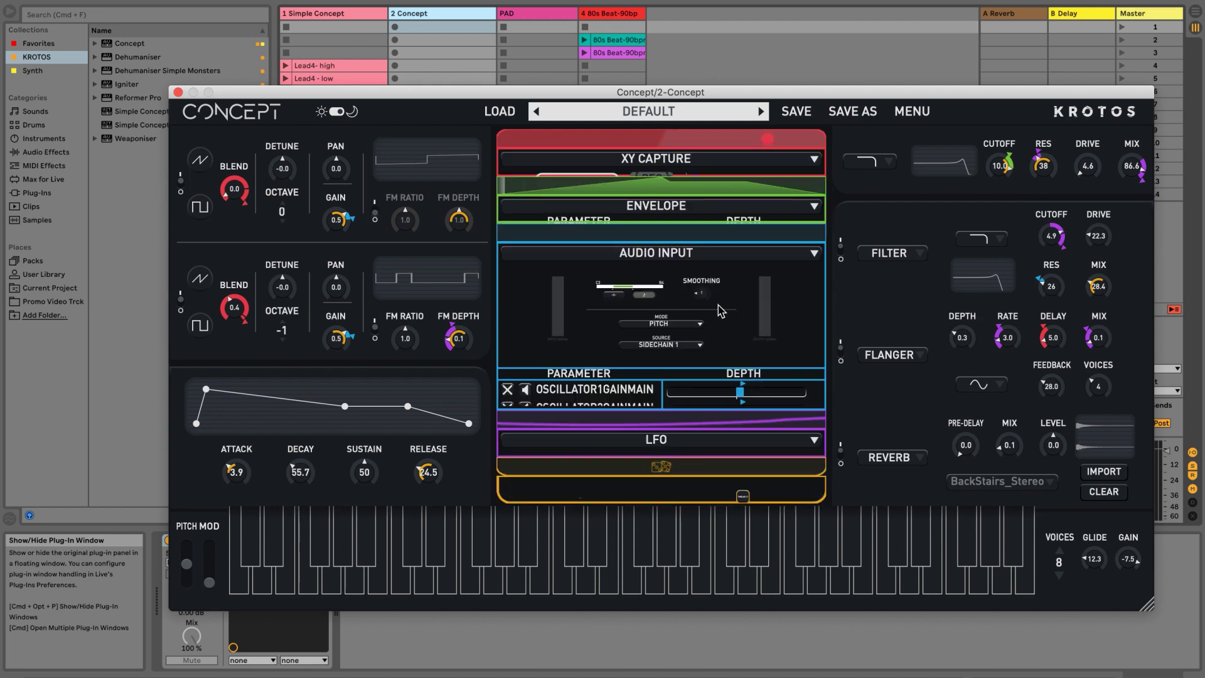
left_click(678, 312)
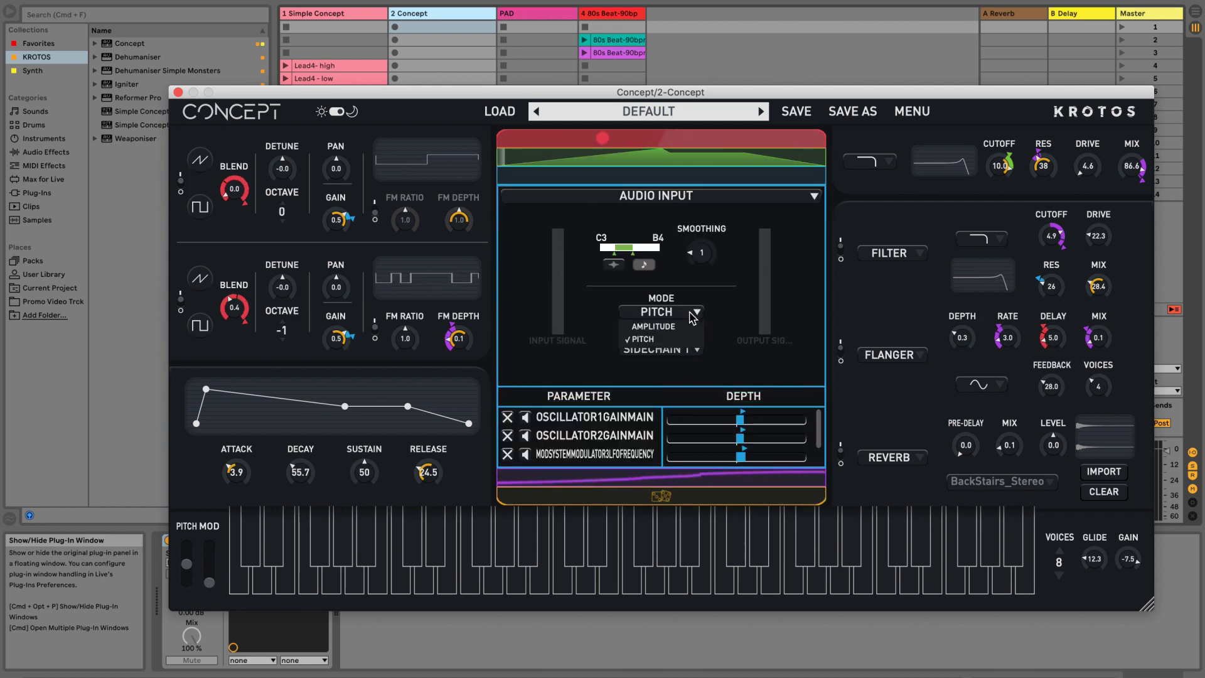
left_click(684, 327)
left_click_drag(620, 253, 618, 275)
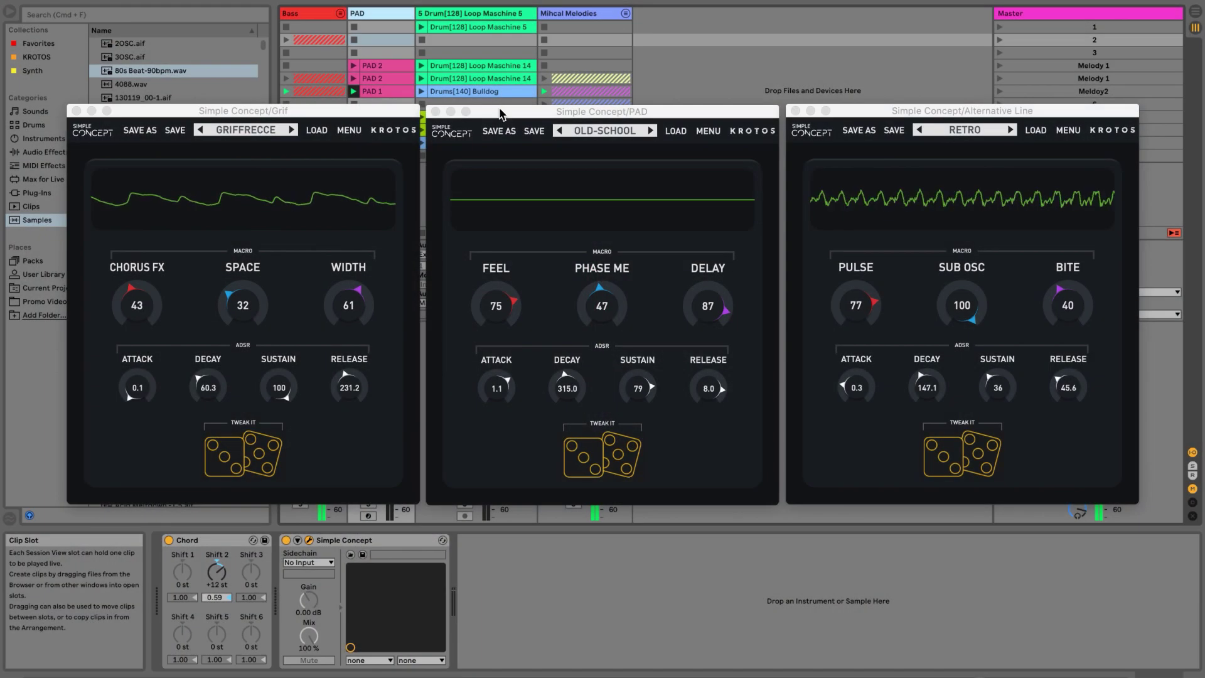
Set the PAD synth's Phase Me to 63 and Feel to 58, and lower the Grif synth's Width to 14.
left_click_drag(590, 292, 612, 270)
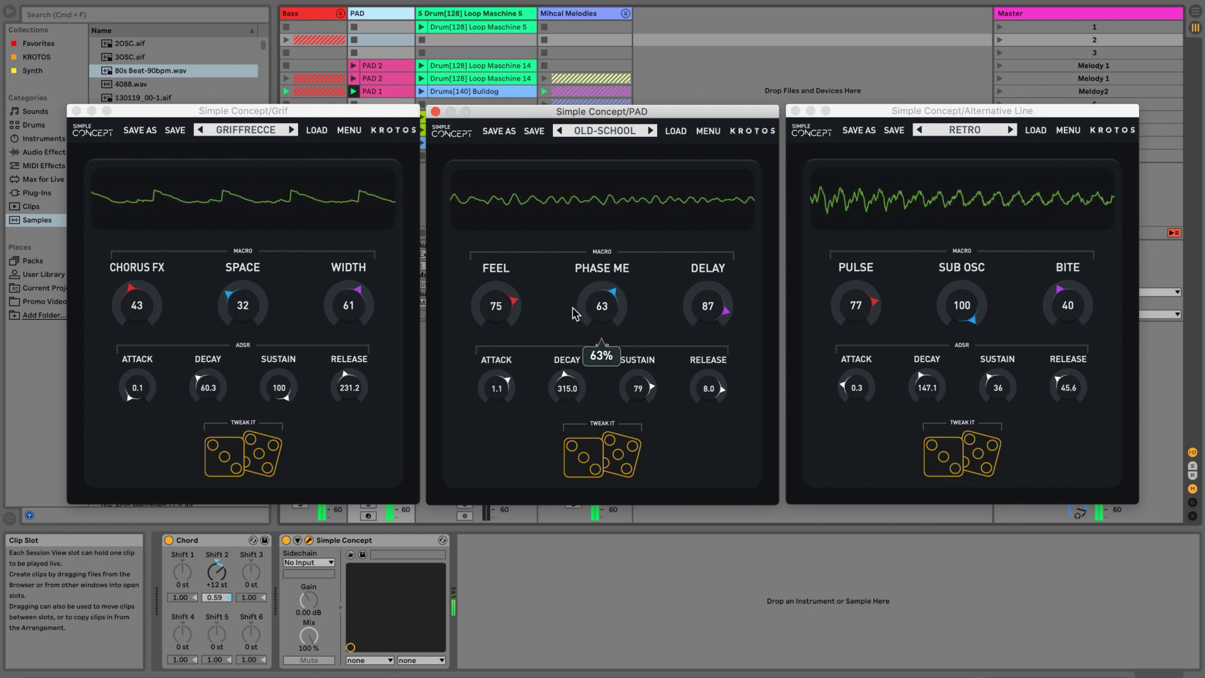
left_click_drag(524, 313, 487, 339)
left_click_drag(350, 310, 339, 411)
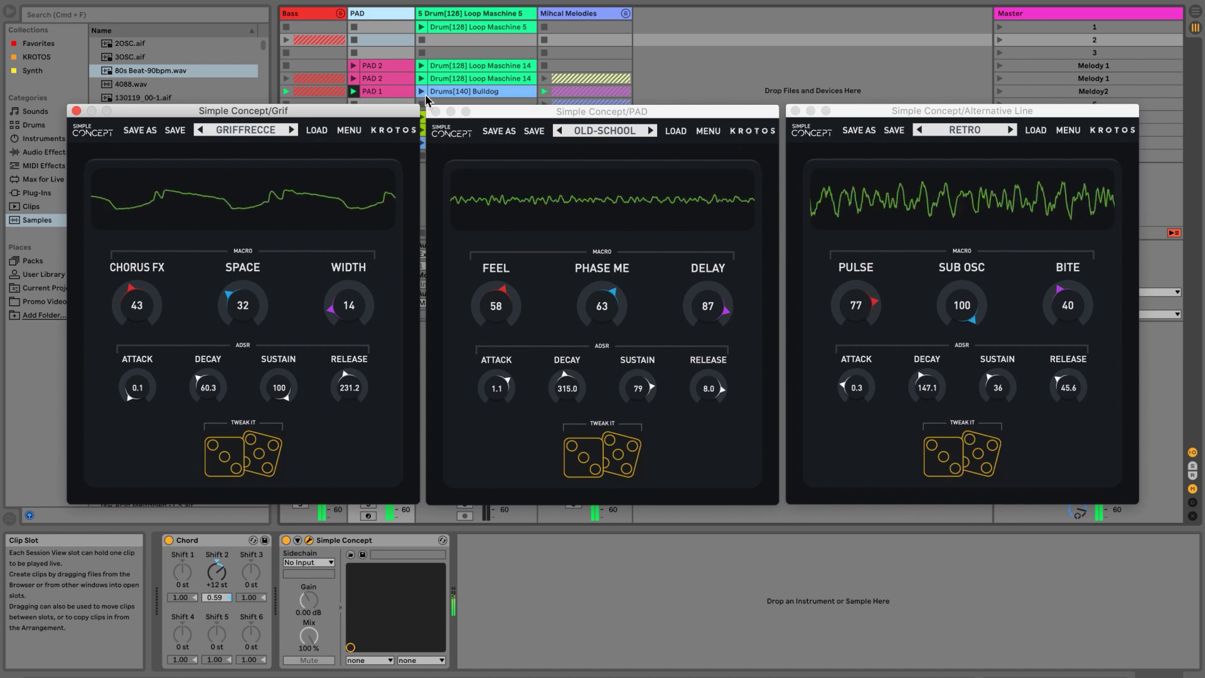
Launch the Drums[140] Bulldog clip and set the Grif synth's Width to 74 and Chorus FX to 58.
left_click(424, 95)
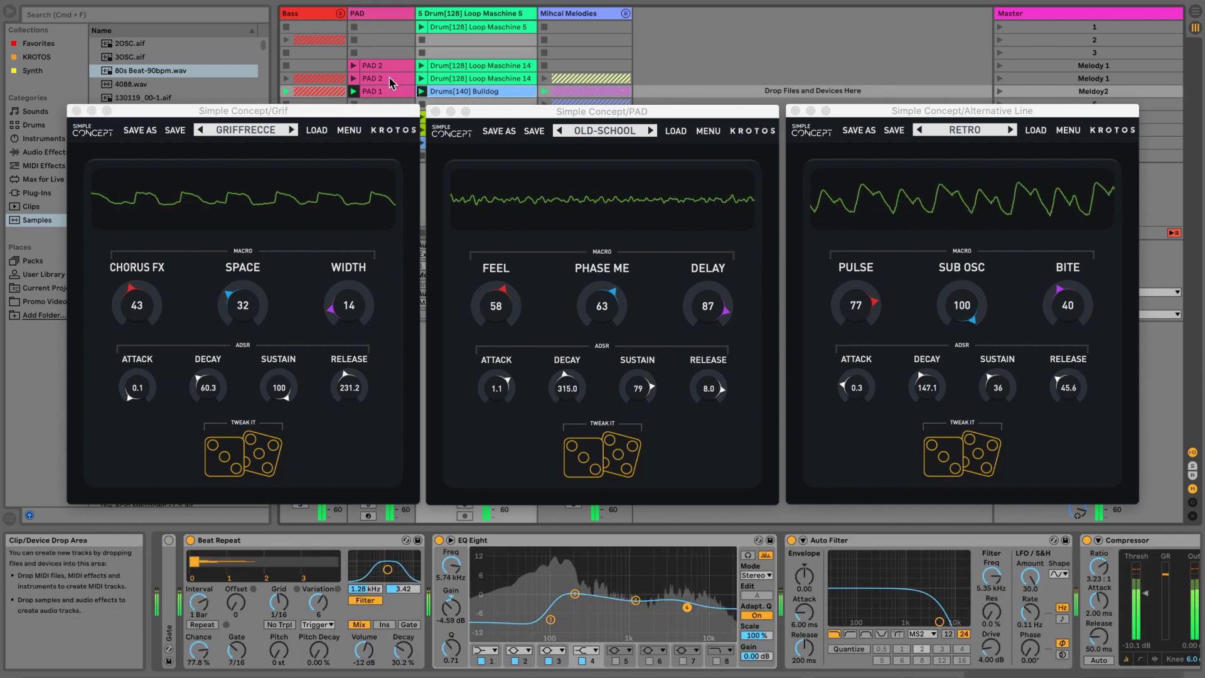
left_click(388, 17)
left_click_drag(363, 308, 362, 292)
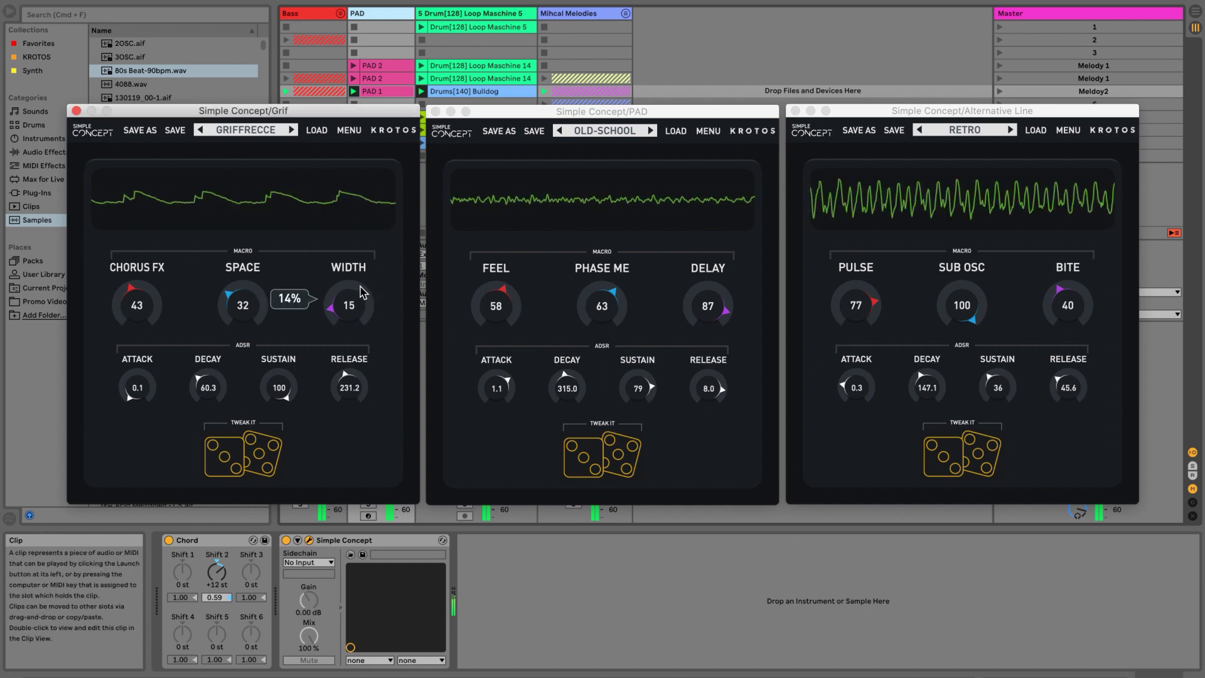
left_click_drag(375, 195, 377, 182)
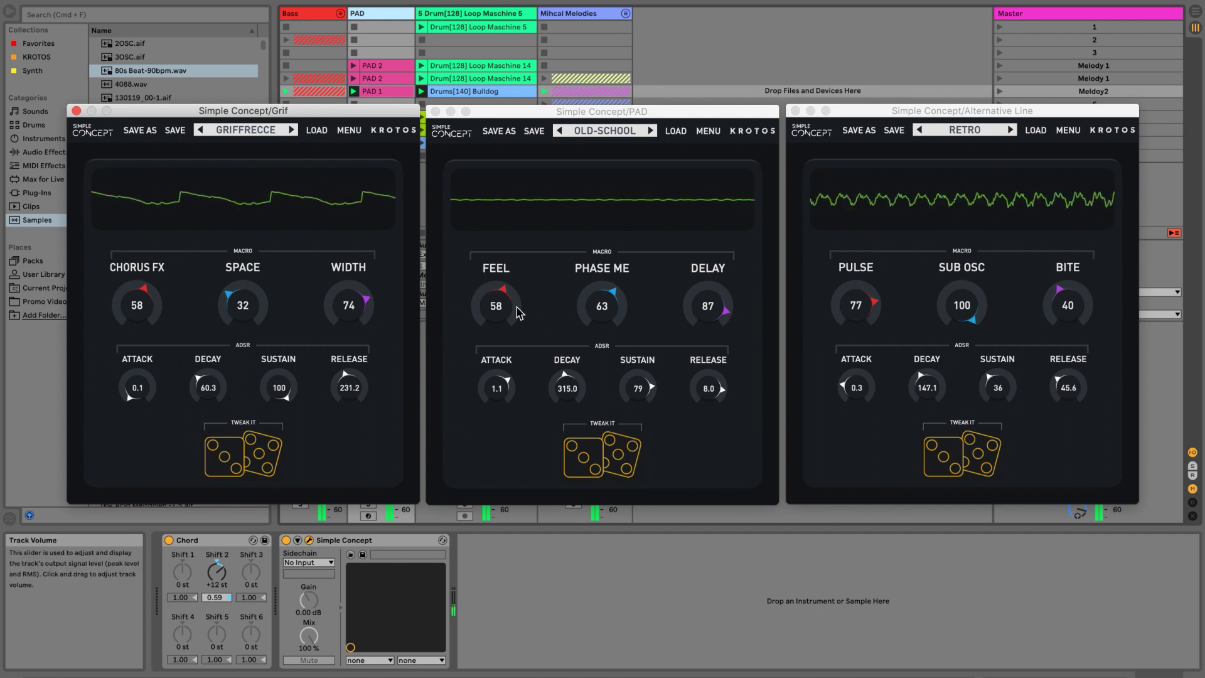
Set the PAD synth's Feel to 26 and Phase Me to 72, and lower the Alternative Line synth's Pulse to 25.
left_click_drag(520, 312, 496, 380)
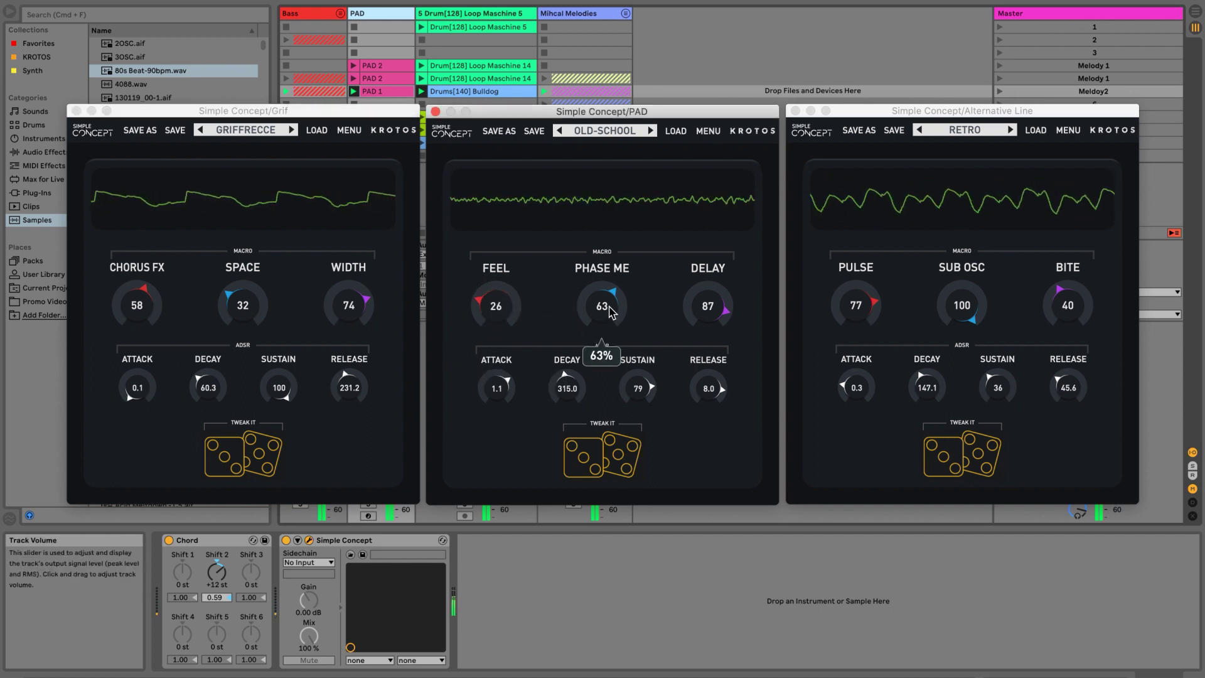
left_click_drag(868, 305, 842, 348)
left_click_drag(838, 405, 840, 414)
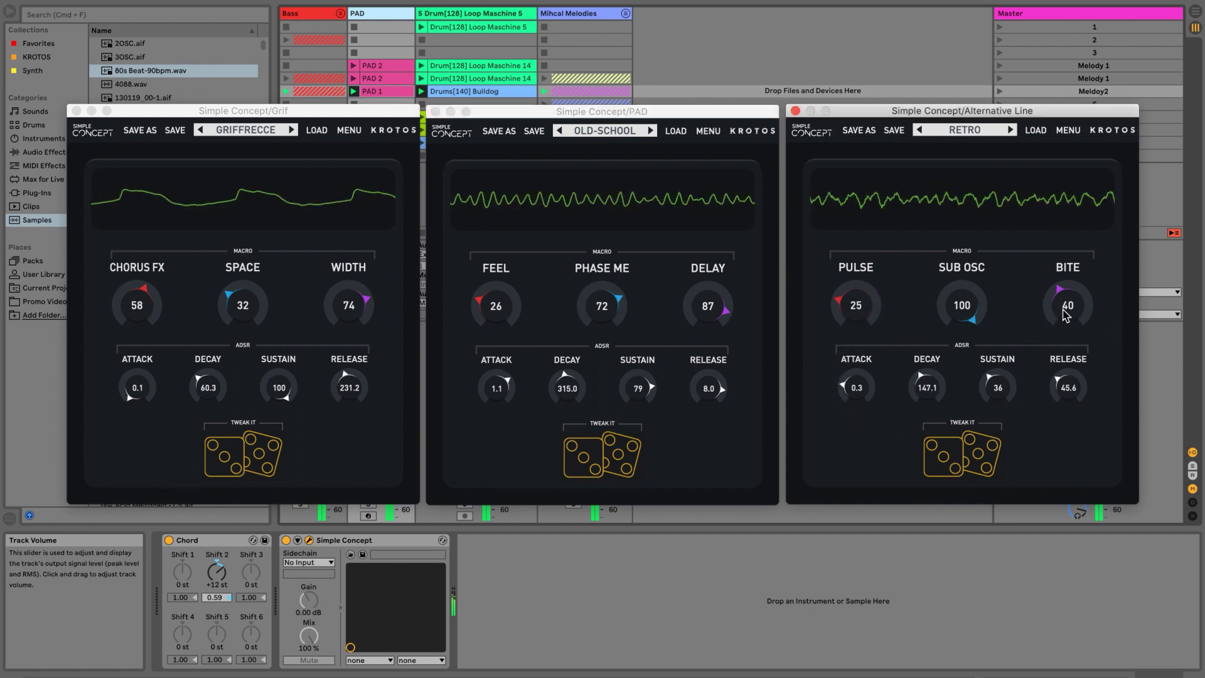
Set the Alternative Line synth's Bite to 83 and Sub Osc to 57.
mouse_move(1069, 309)
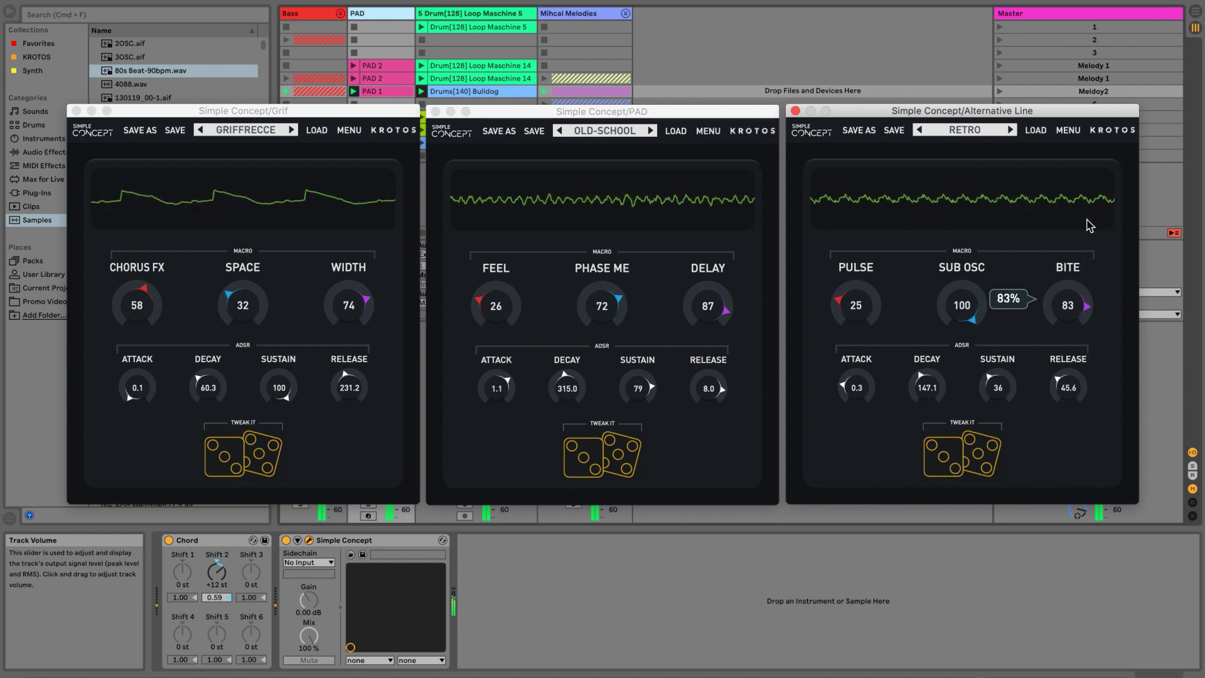
mouse_move(980, 295)
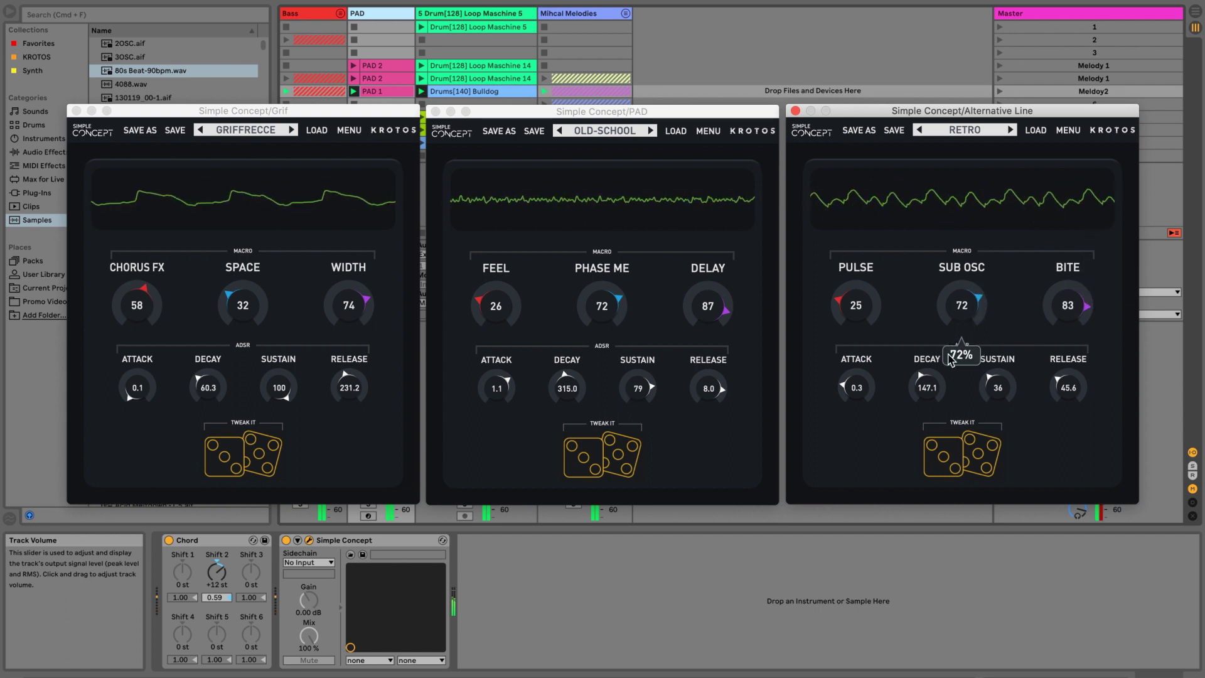
left_click_drag(951, 359, 945, 387)
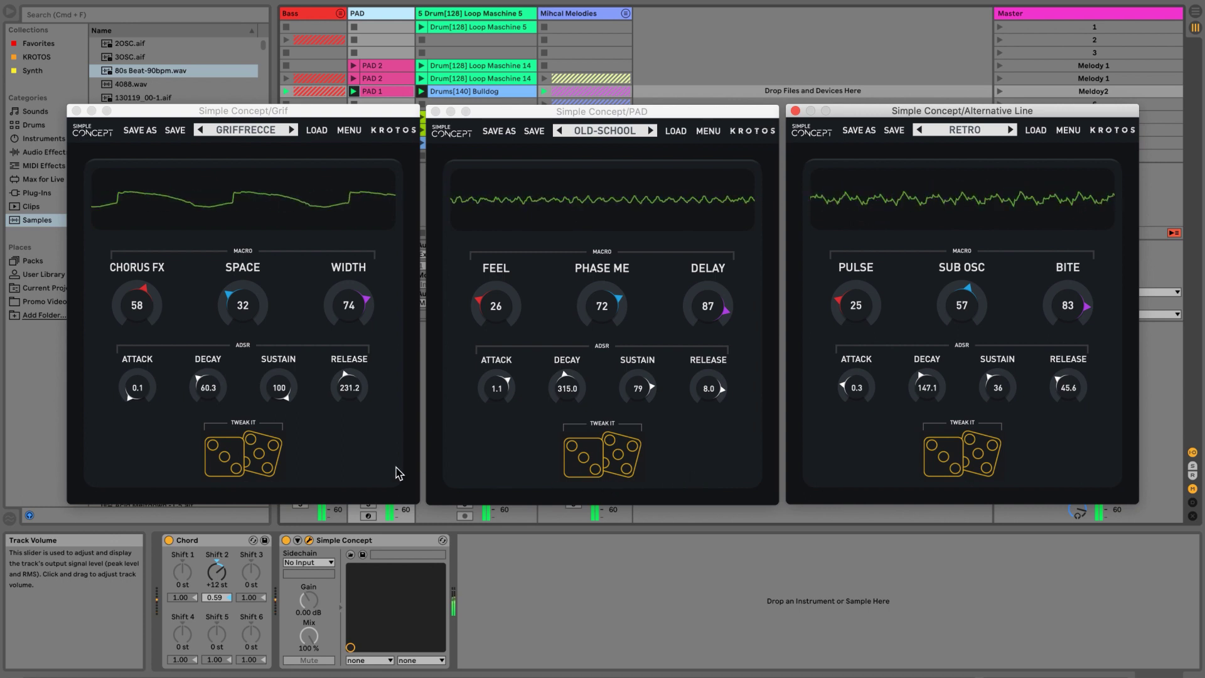
Sweep the Grif synth's Space up to 82 and down to 2, and its Width down to 45 and back up to 71.
left_click_drag(250, 323, 256, 290)
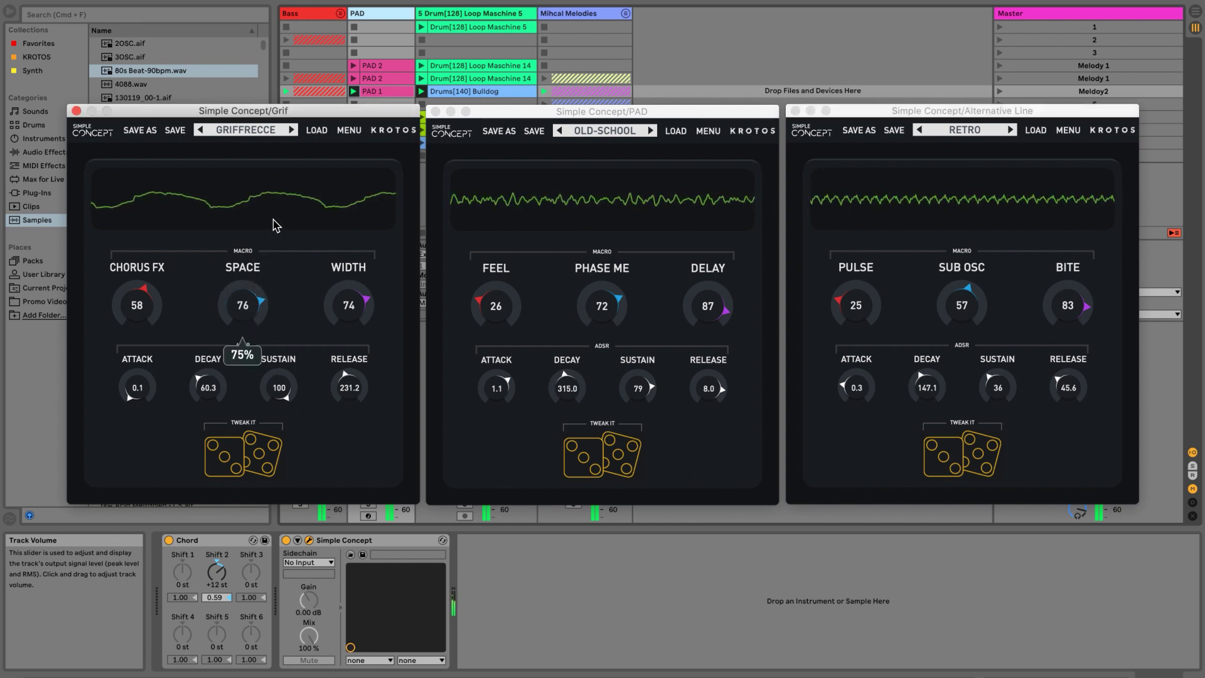
left_click_drag(276, 226, 277, 214)
mouse_move(355, 290)
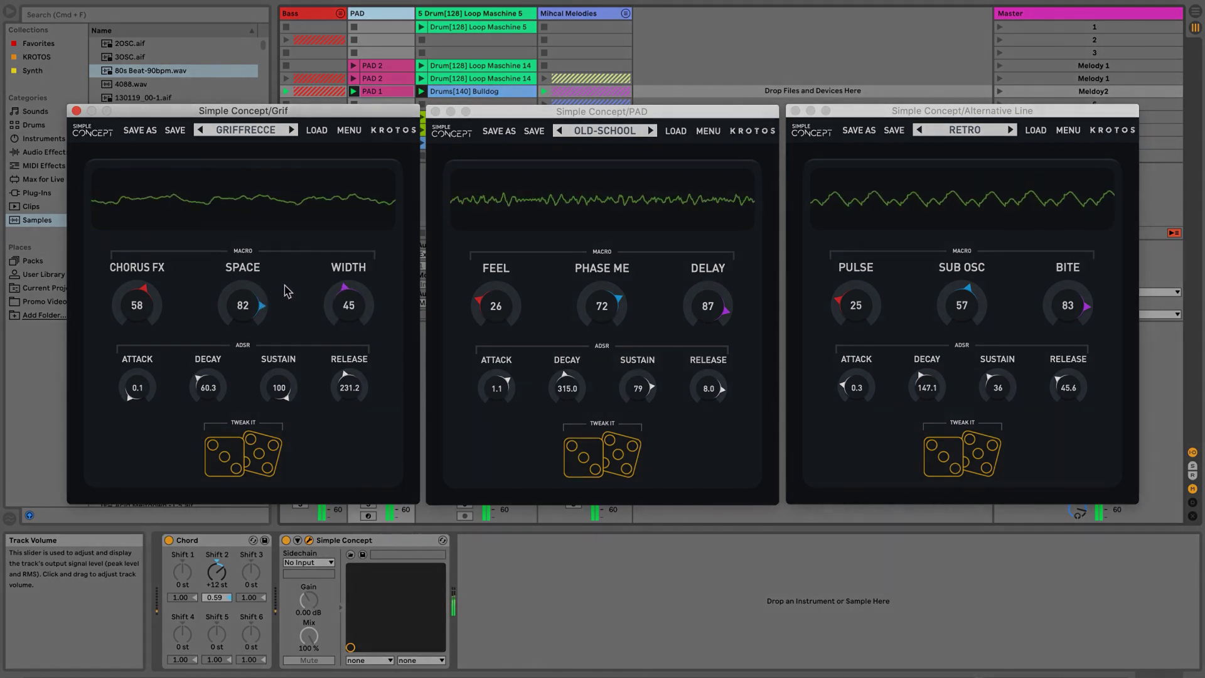
left_click_drag(236, 310, 235, 351)
mouse_move(352, 322)
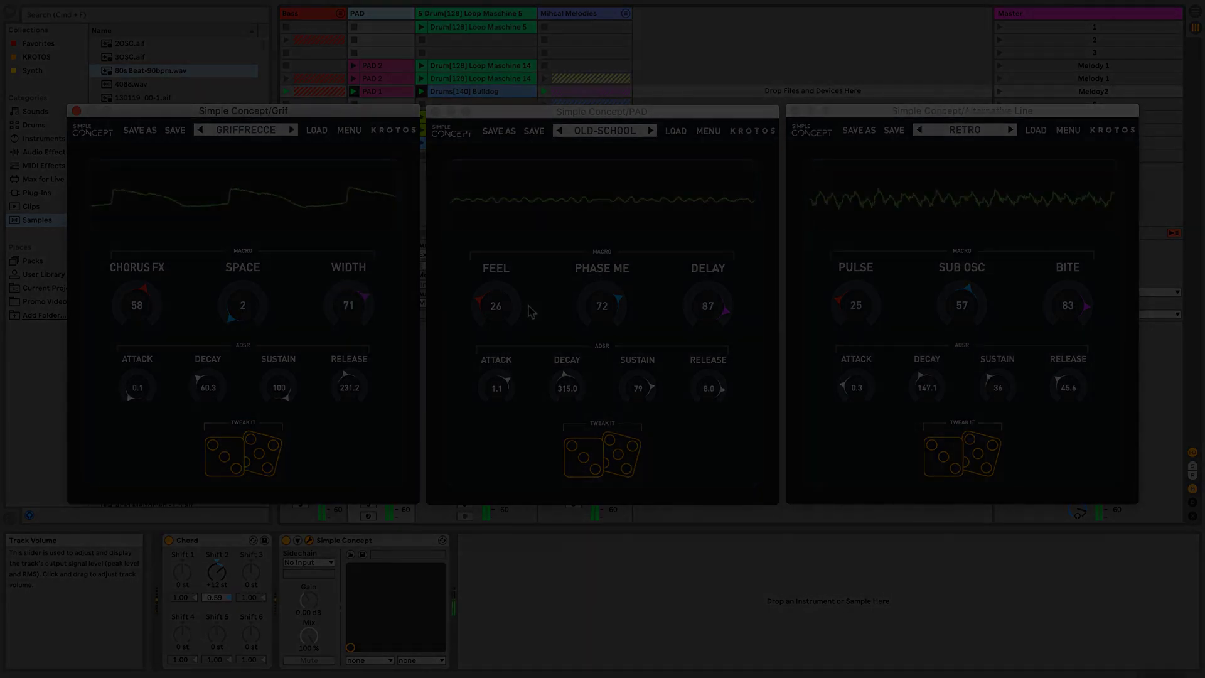